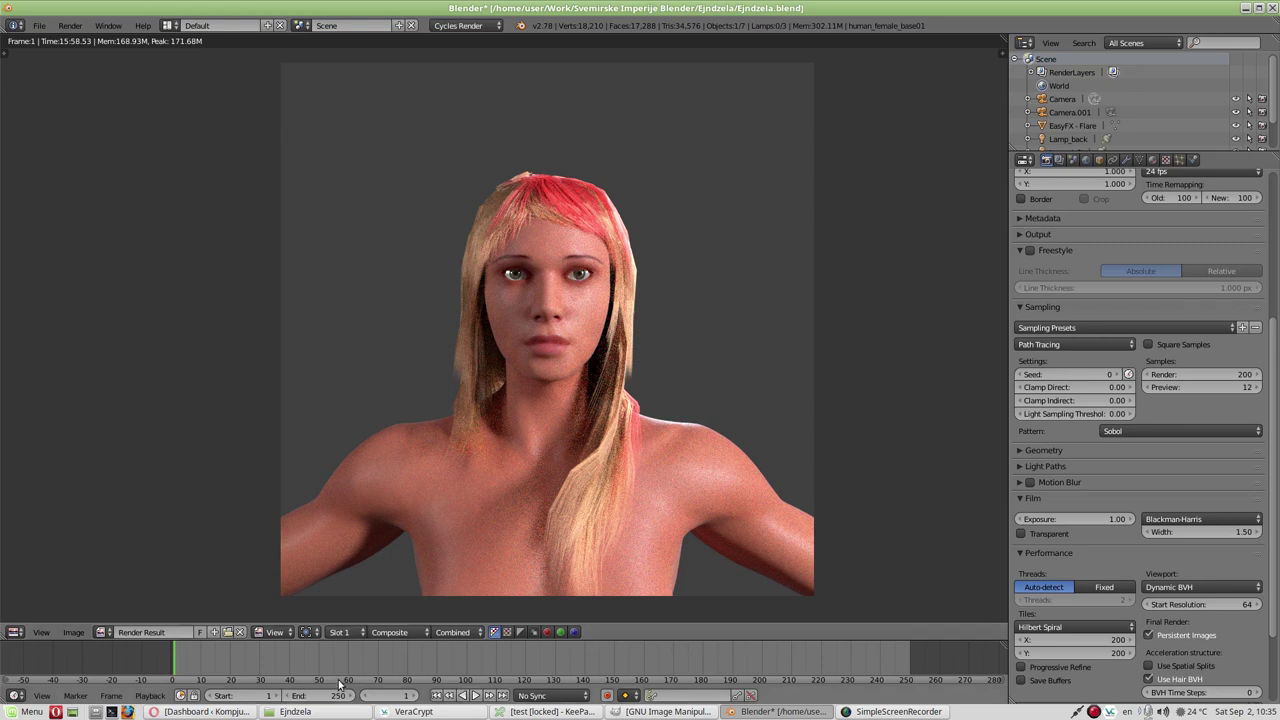
Step: Zoom in on the eyes of the original skin texture in the image viewer, then close it
click(292, 711)
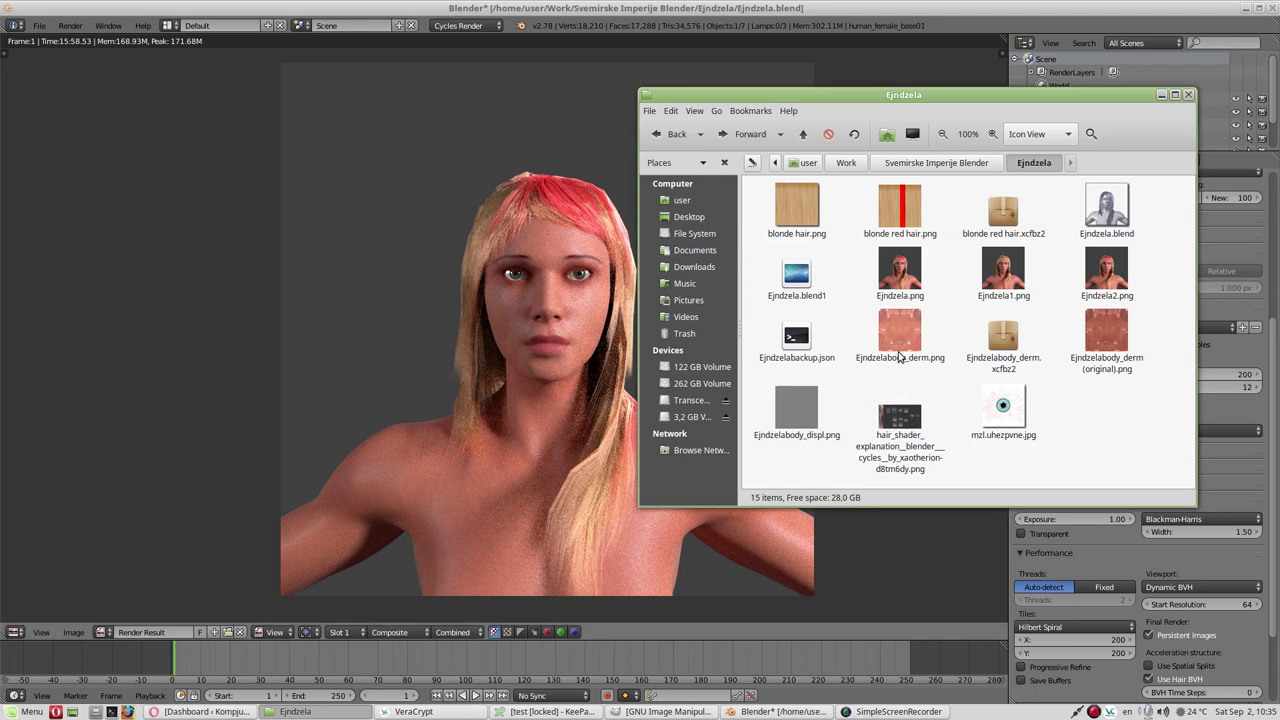
double_click(1102, 347)
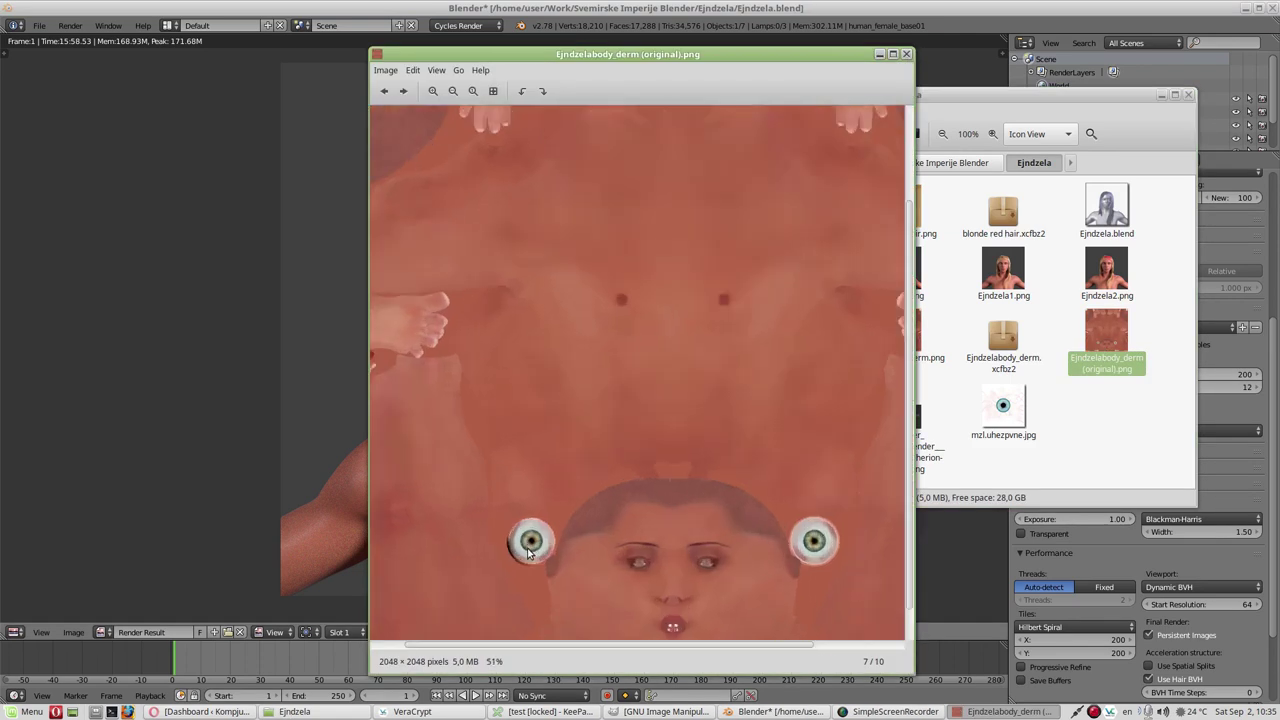
scroll(530, 550, up, 3)
scroll(531, 546, up, 3)
scroll(531, 544, up, 3)
scroll(545, 510, up, 3)
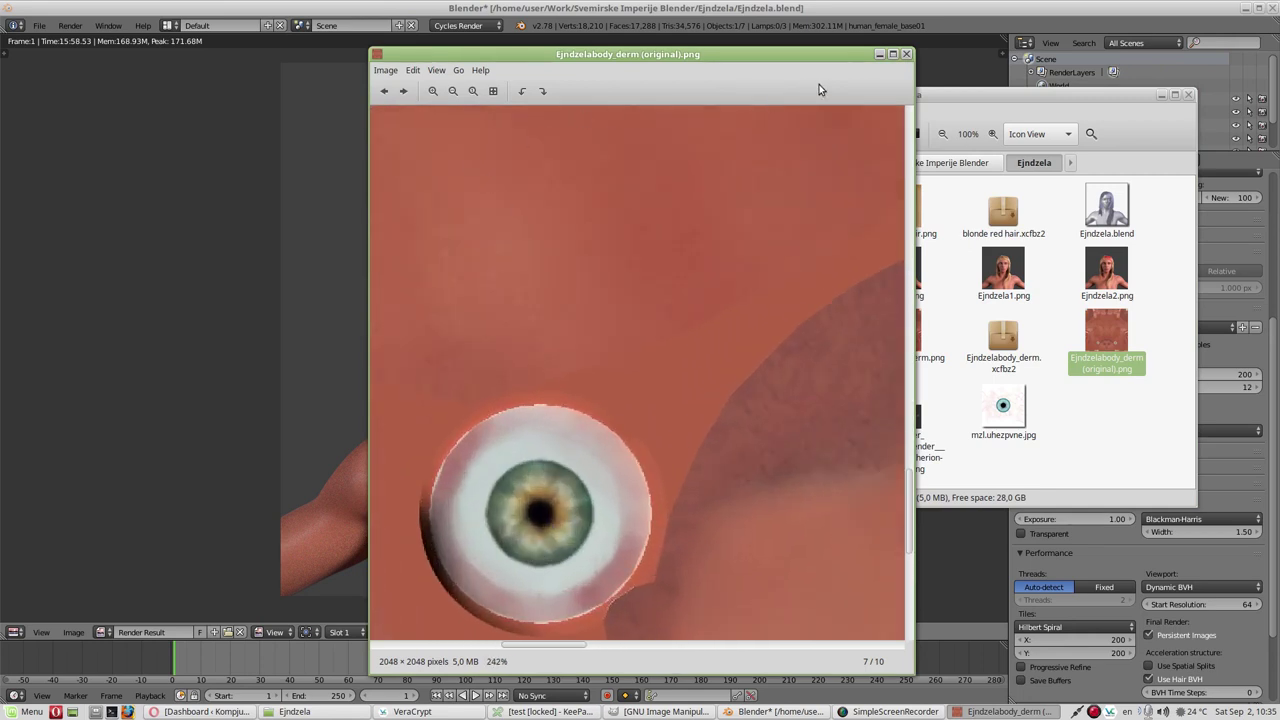
click(906, 55)
Step: Check the iris patches on the edited Ejndzelabody_derm.png, then open the Ejndzela.png render
double_click(900, 333)
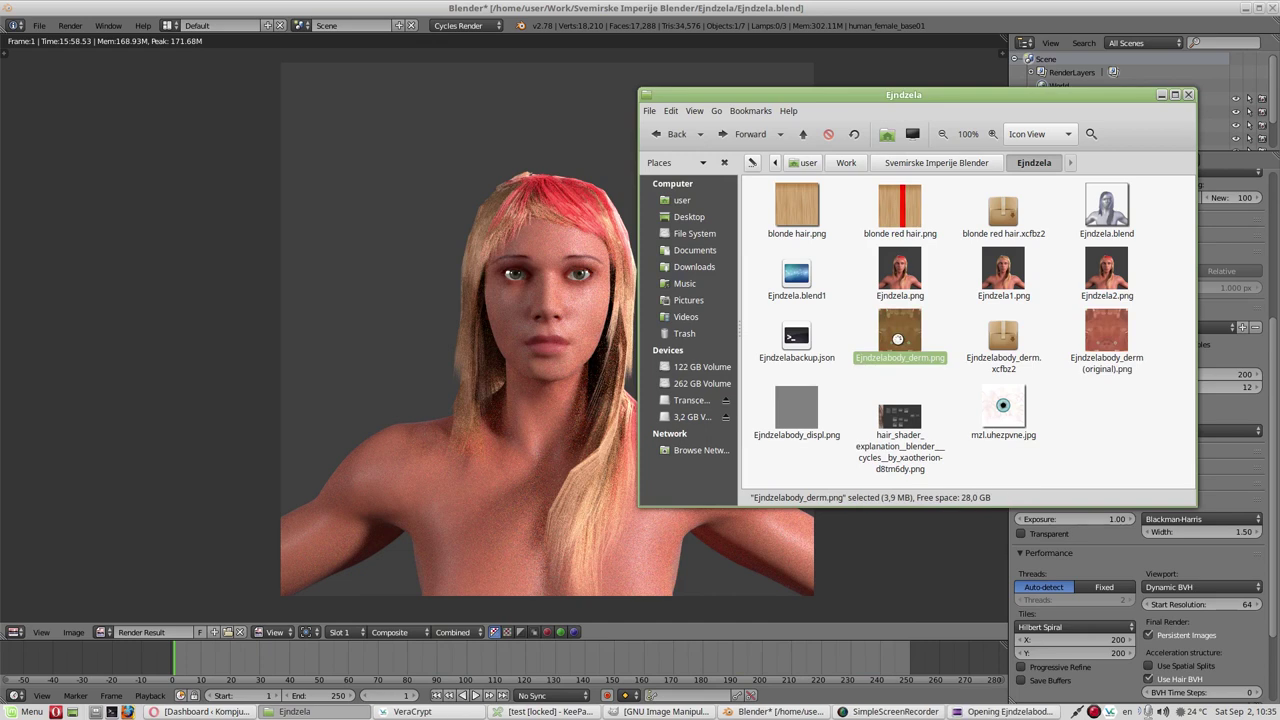
scroll(527, 545, up, 2)
scroll(527, 547, up, 2)
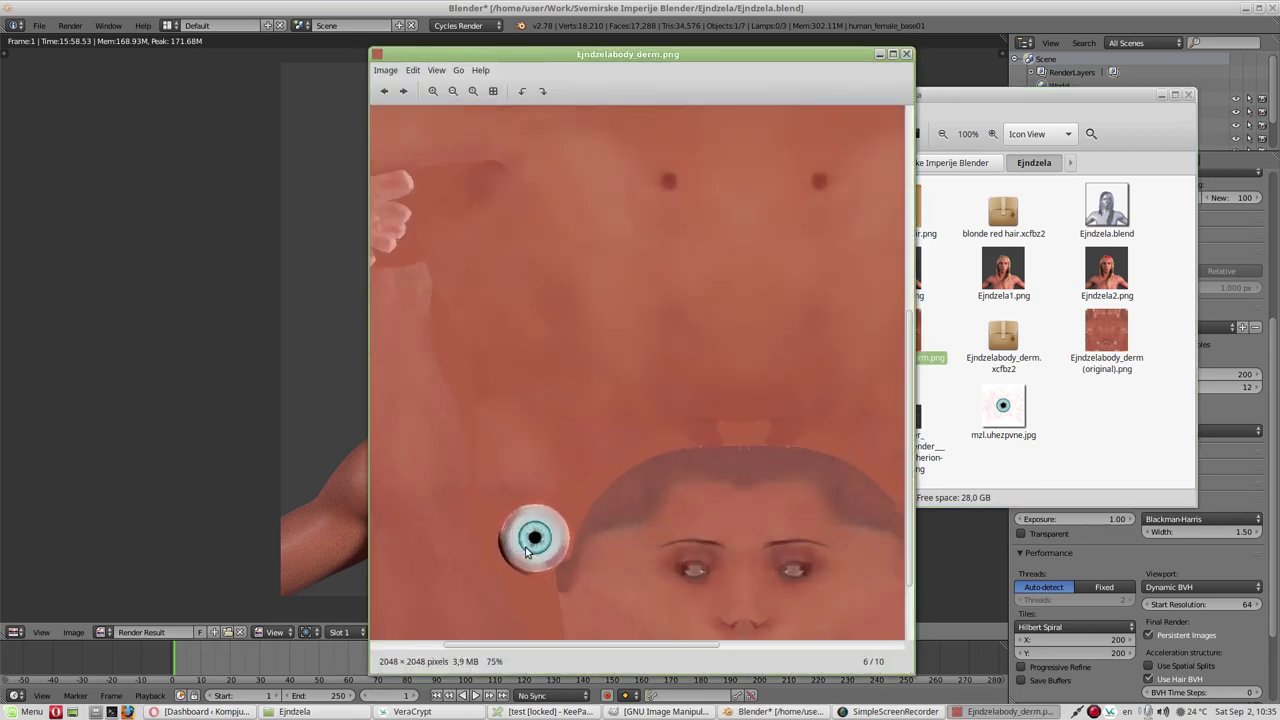
scroll(527, 550, up, 2)
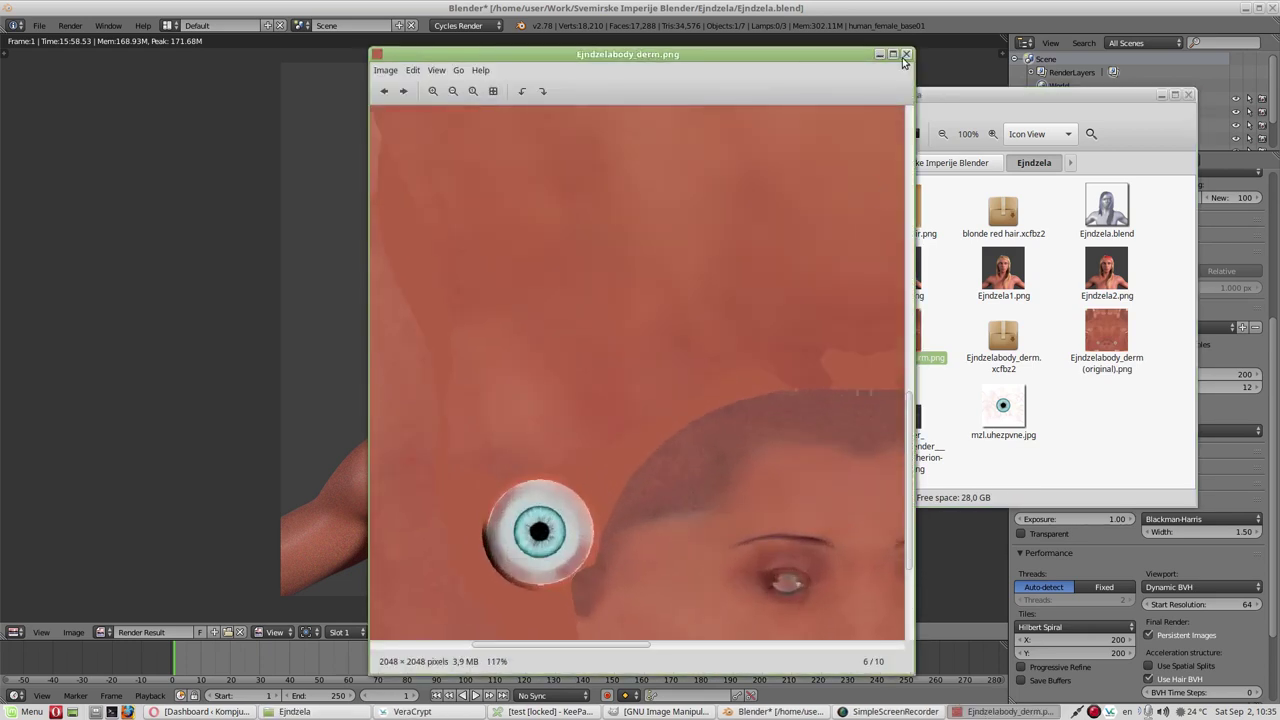
click(906, 54)
double_click(900, 275)
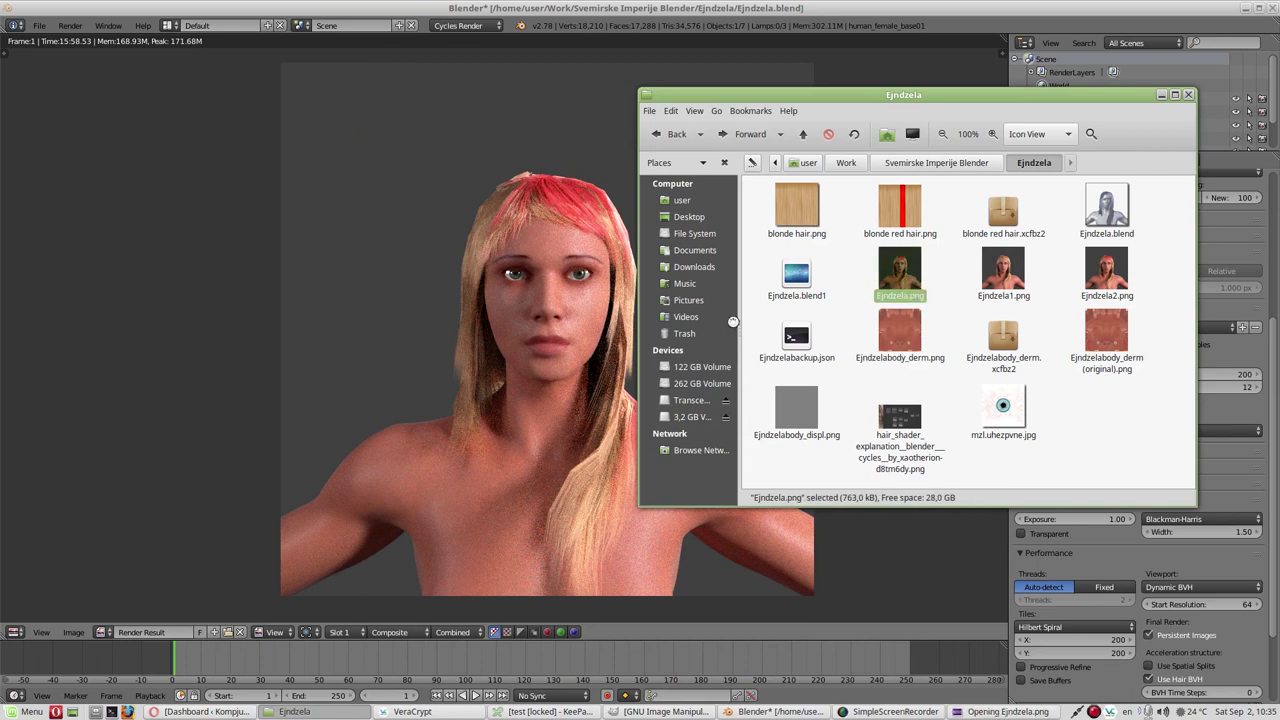
Step: Place the Ejndzela.png and Ejndzela2.png render viewers side by side
drag(660, 67, 324, 50)
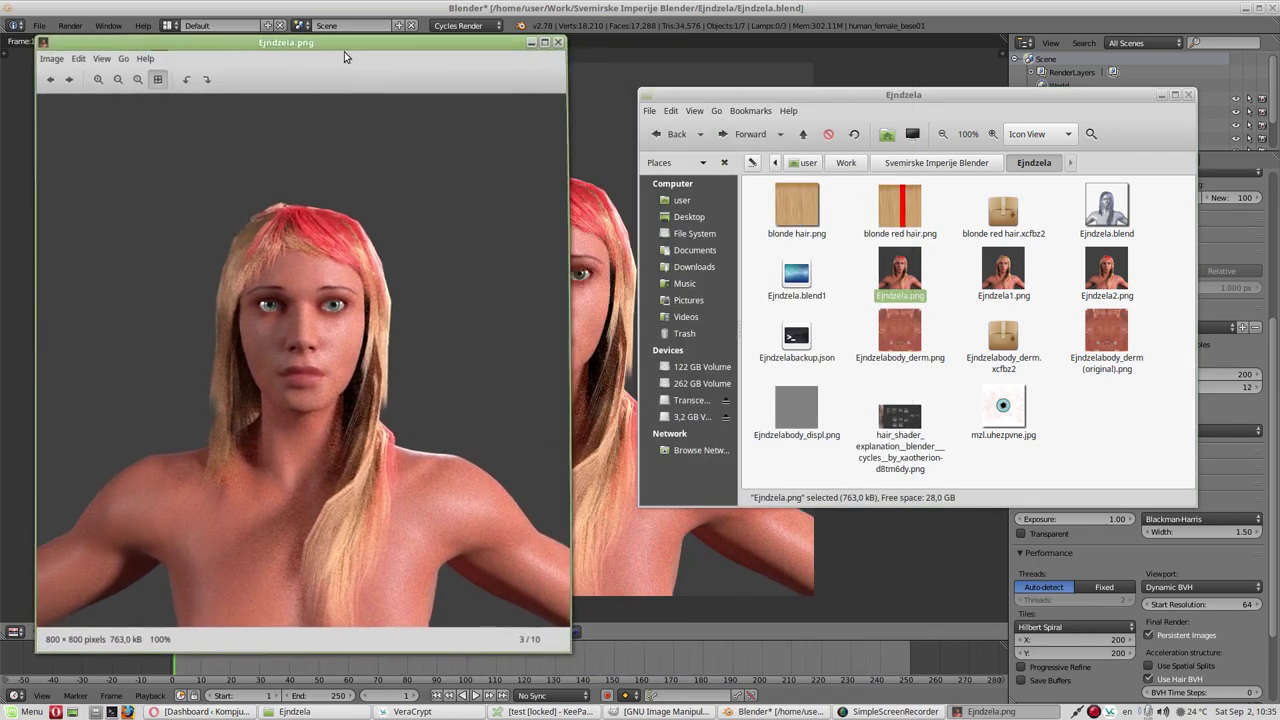
click(1108, 270)
double_click(1110, 275)
mouse_move(595, 58)
mouse_down()
mouse_move(783, 53)
mouse_move(645, 55)
mouse_up()
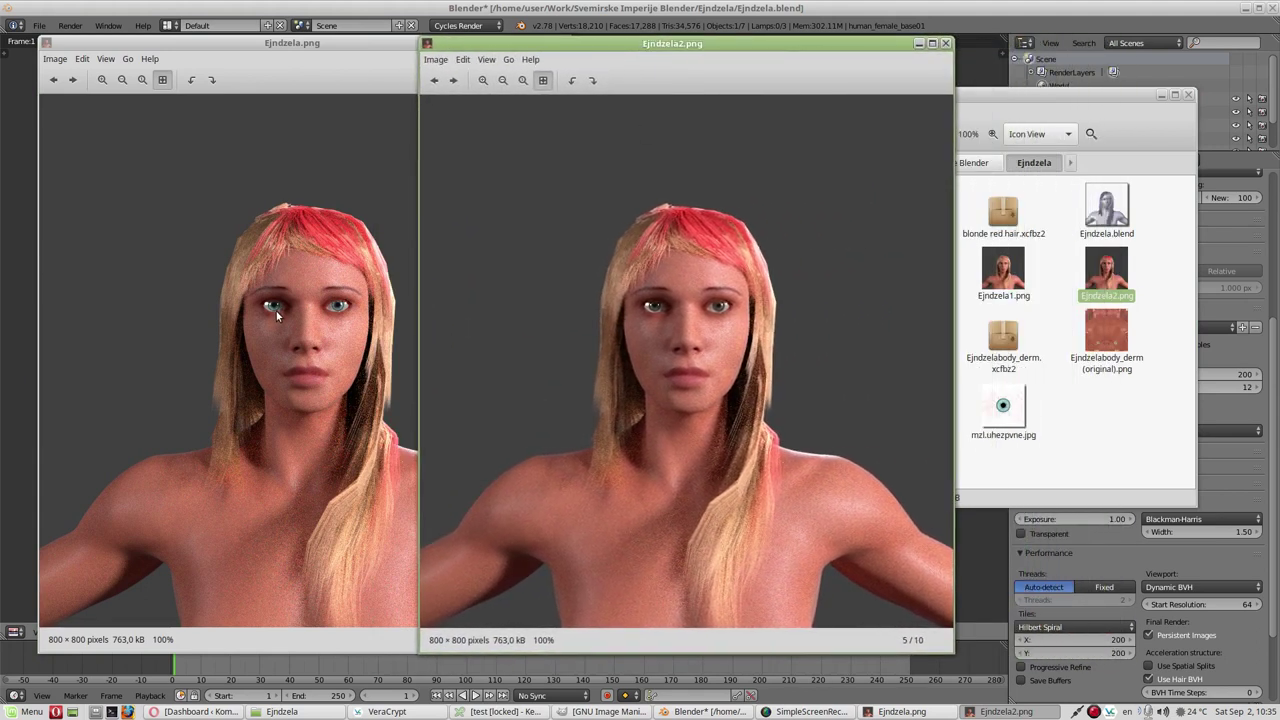
Step: Zoom in to compare the renders' eyes, then reopen Ejndzelabody_derm.png
scroll(272, 309, up, 3)
scroll(276, 309, up, 2)
scroll(666, 309, up, 5)
scroll(666, 309, up, 4)
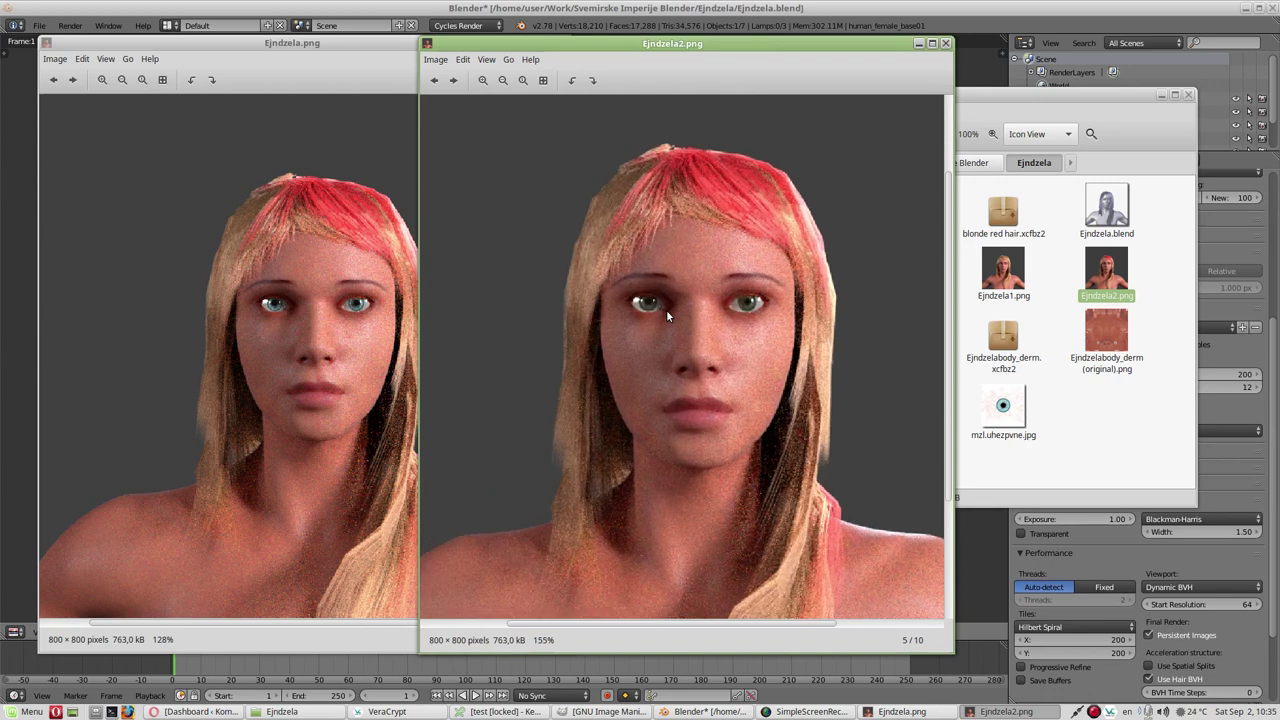
scroll(666, 309, up, 2)
scroll(666, 309, up, 2)
scroll(286, 308, up, 2)
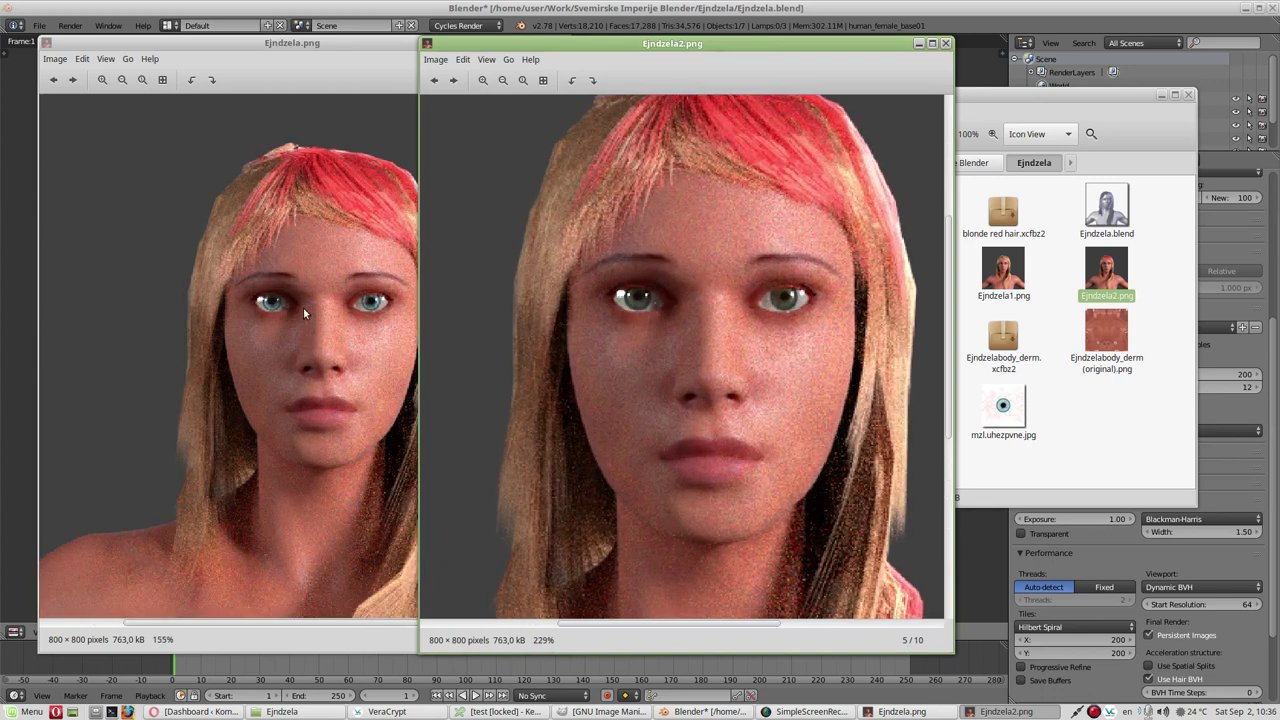
double_click(906, 335)
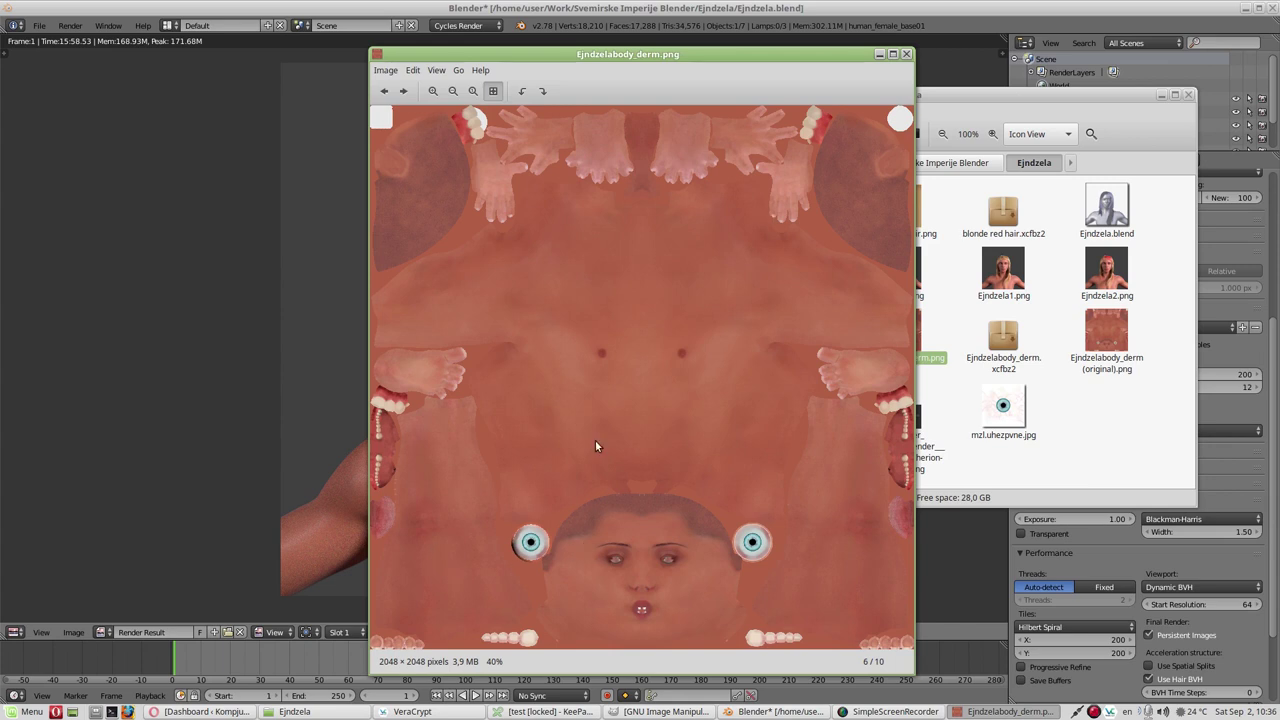
Step: Look at Ejndzelabody_derm (original).png again, then close both texture viewers
click(1118, 341)
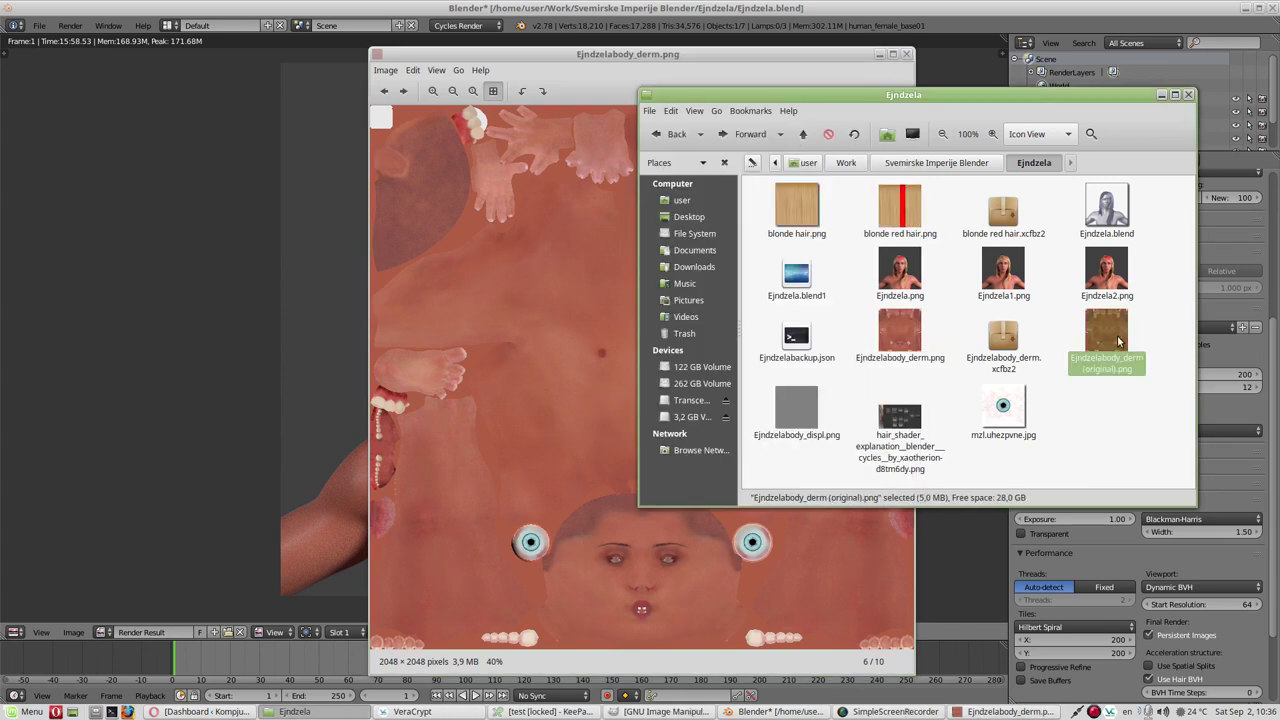
double_click(1118, 341)
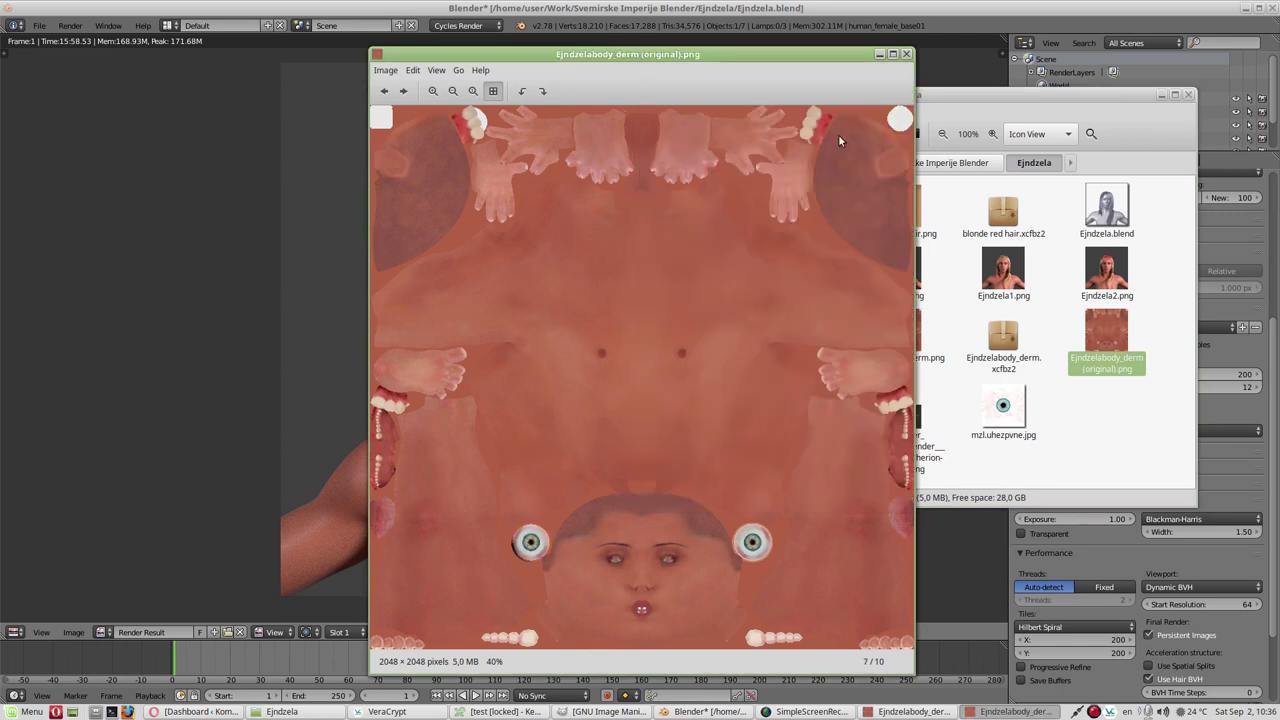
click(907, 56)
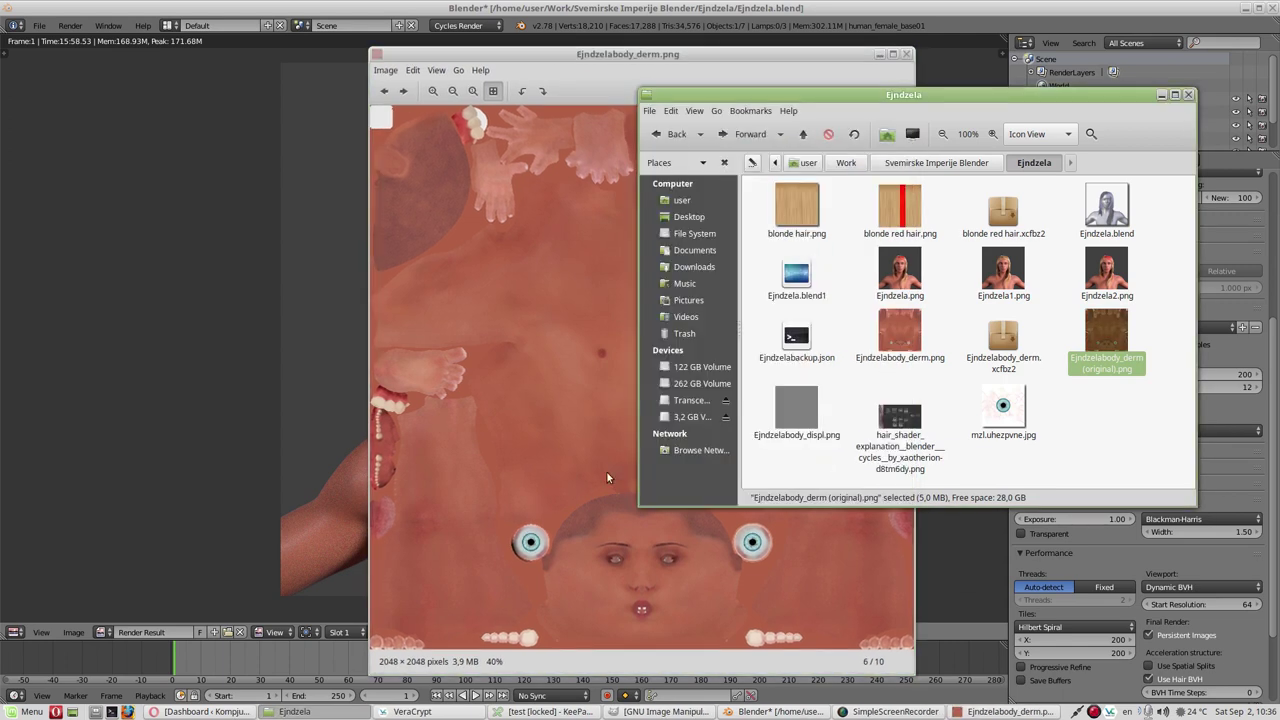
click(907, 56)
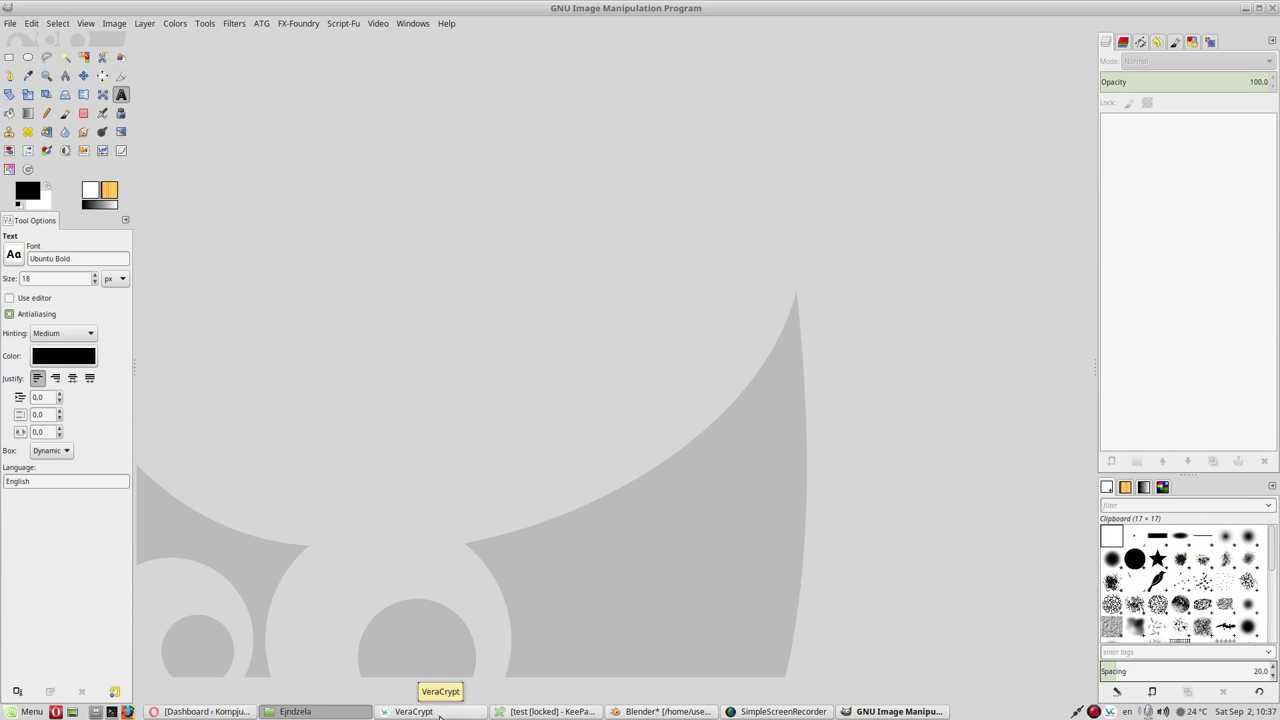
Step: Open Ejndzelabody_derm.xcfbz2 in GIMP and hide both mzl.uhezpvne.jpg iris layers
click(349, 712)
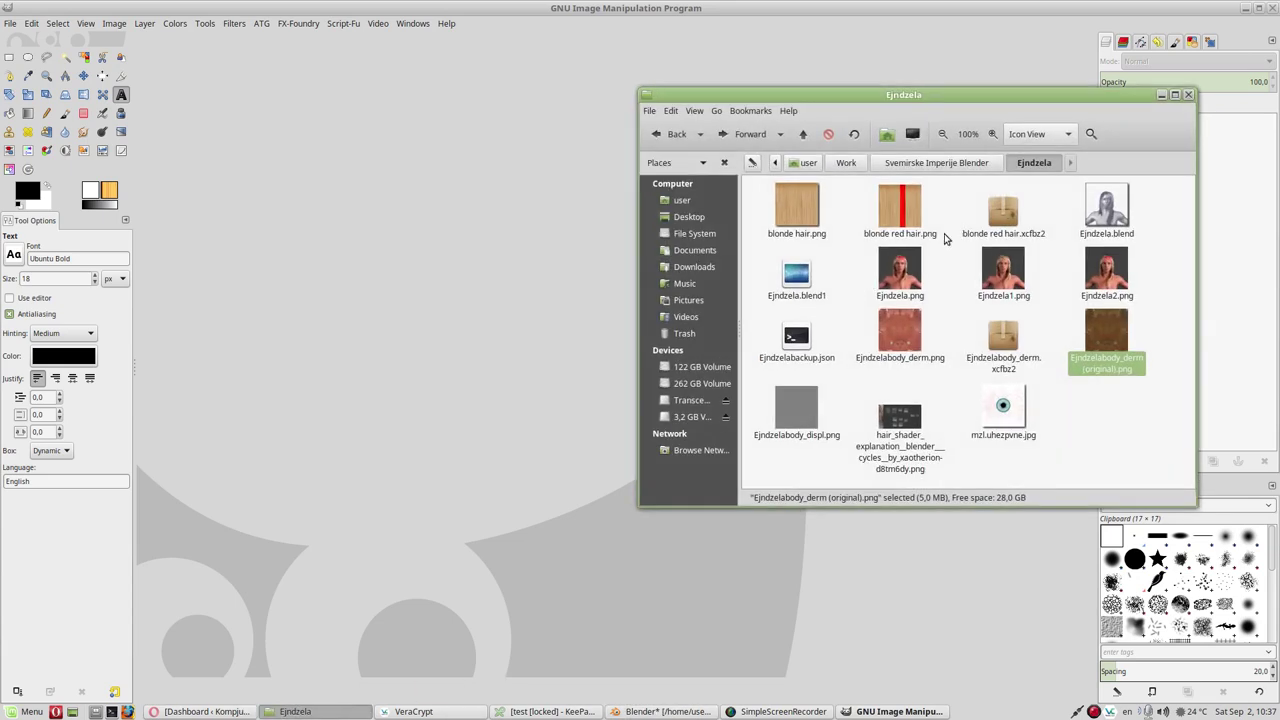
drag(1003, 340, 392, 385)
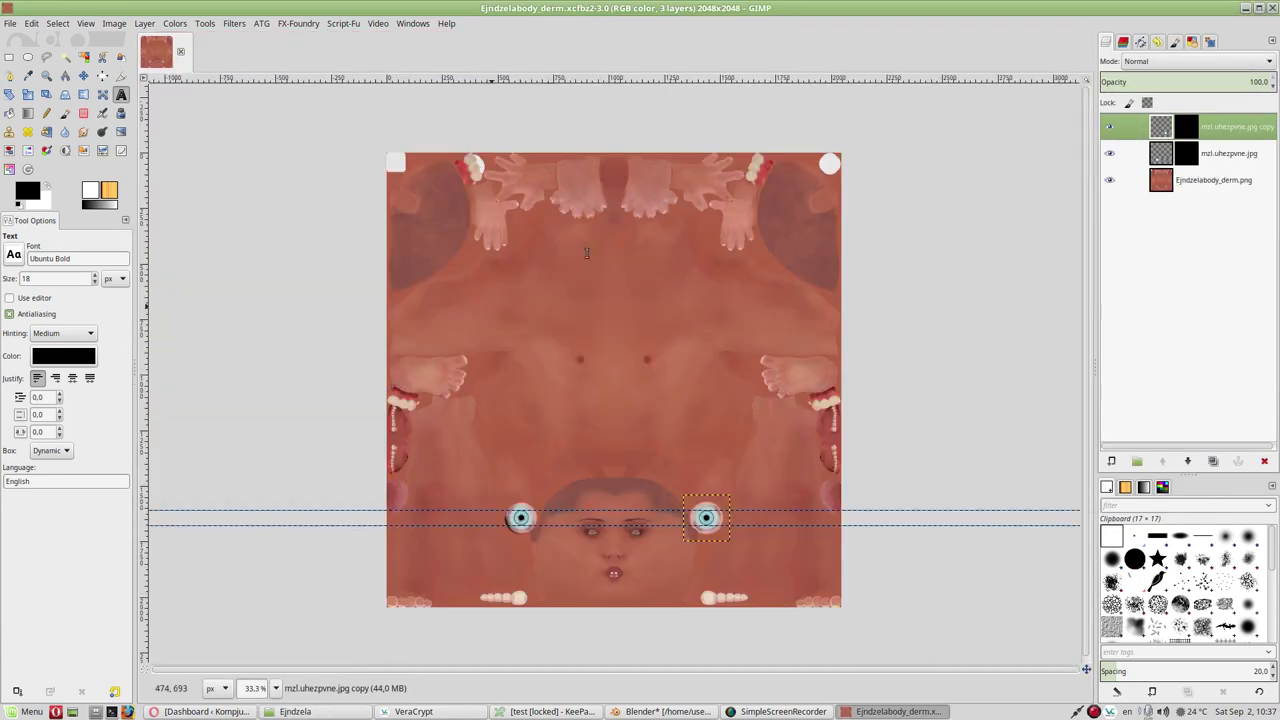
click(1116, 156)
click(1112, 154)
click(1110, 128)
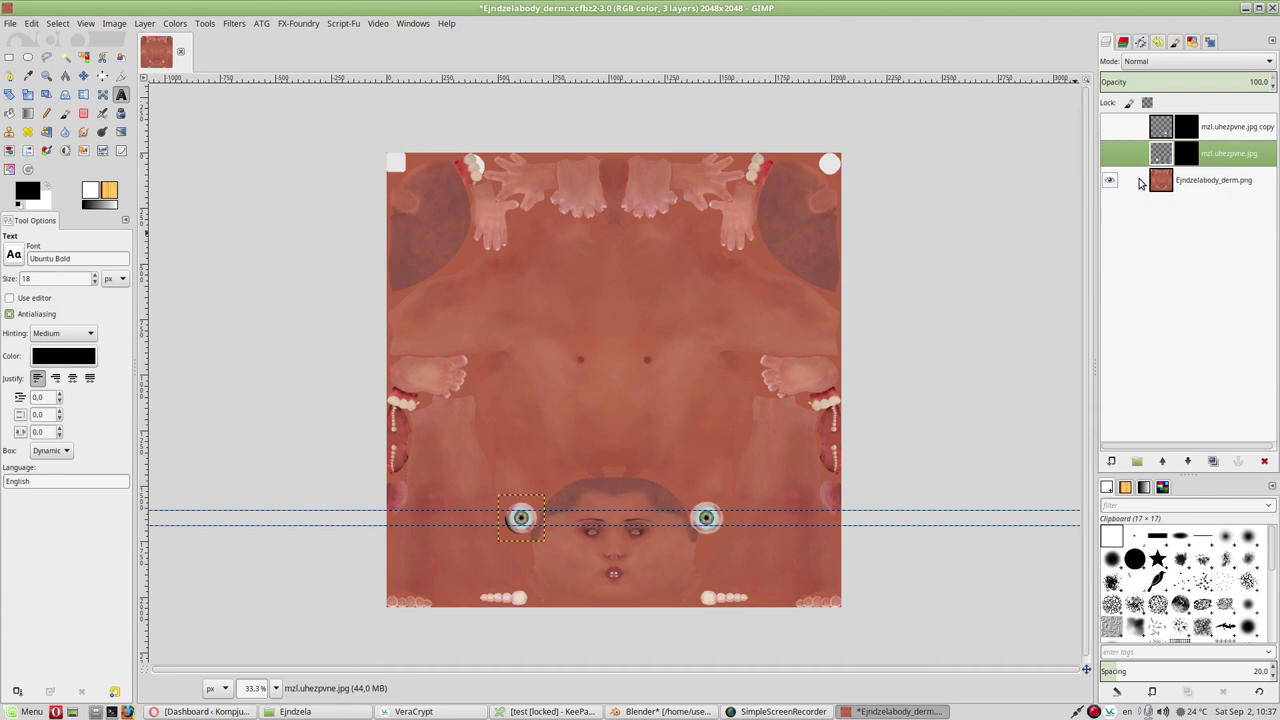
Step: Delete the mzl.uhezpvne.jpg layer and its copy, leaving only the skin layer
click(1264, 461)
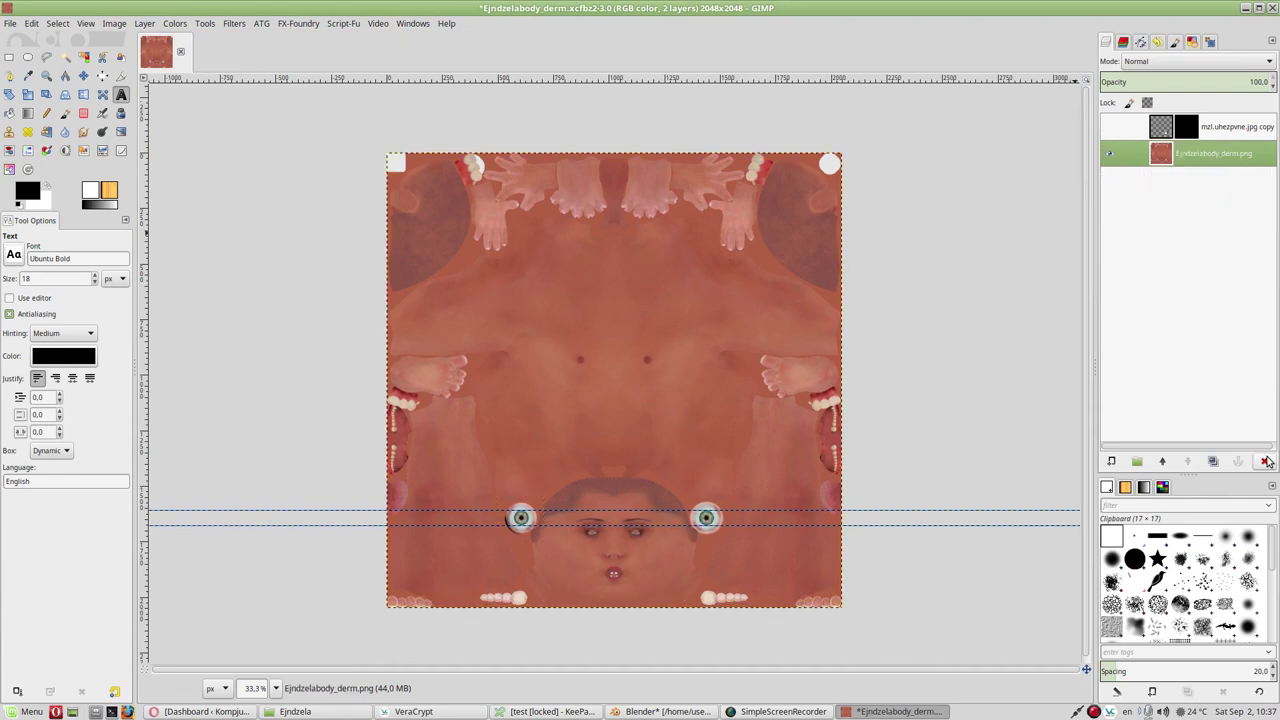
click(1238, 128)
click(1264, 461)
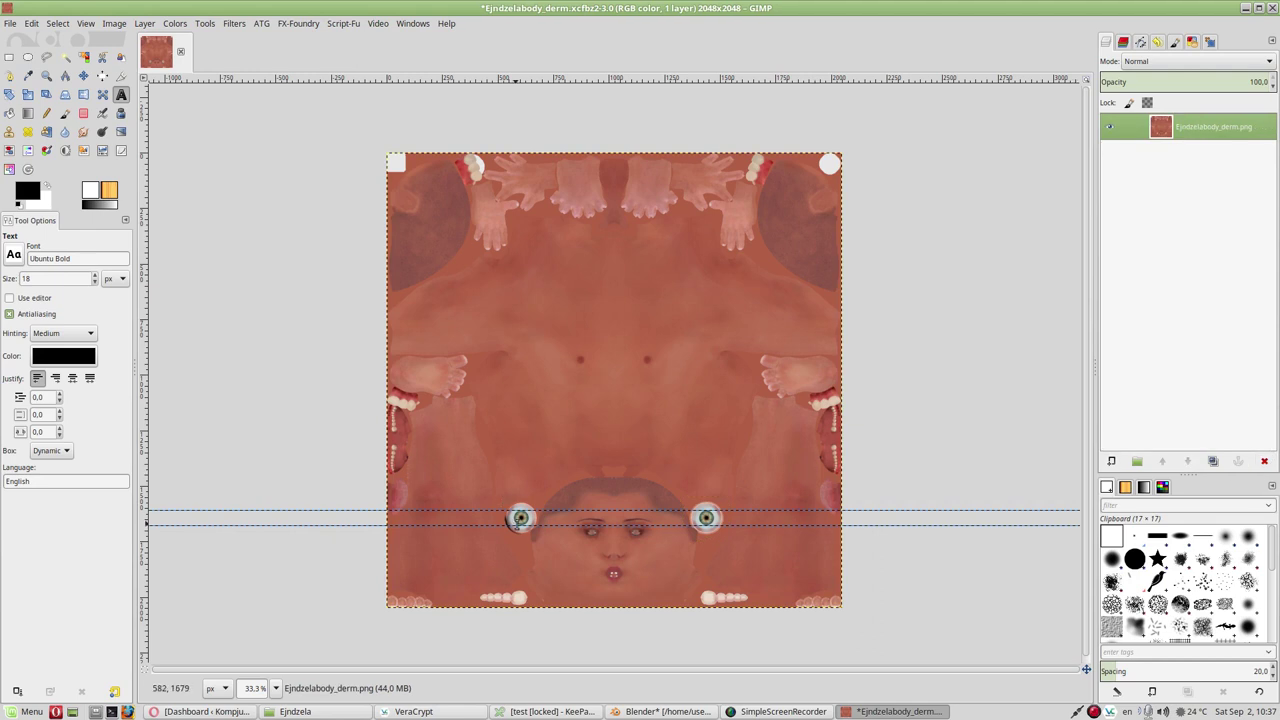
scroll(516, 518, up, 1)
scroll(516, 518, up, 2)
scroll(480, 500, down, 3)
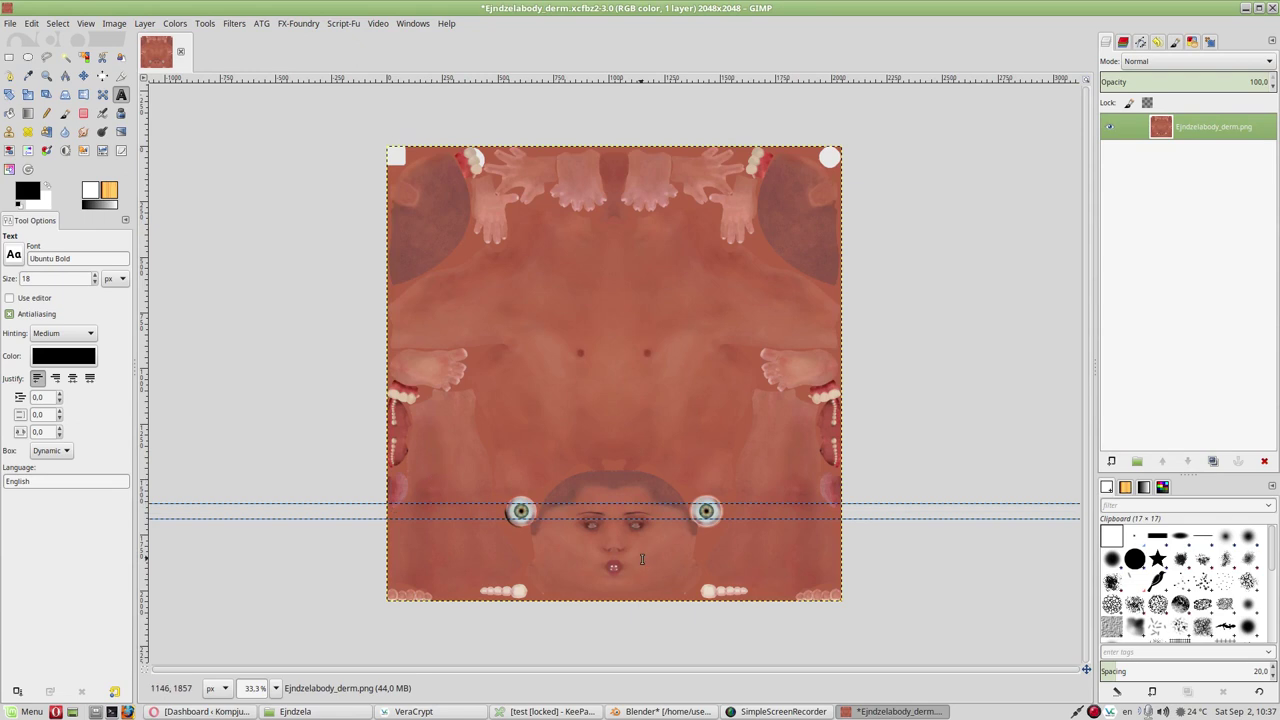
Step: Browse into Oko's arexma_eye_textures folder and preview blue_eye_diff.jpg
click(315, 711)
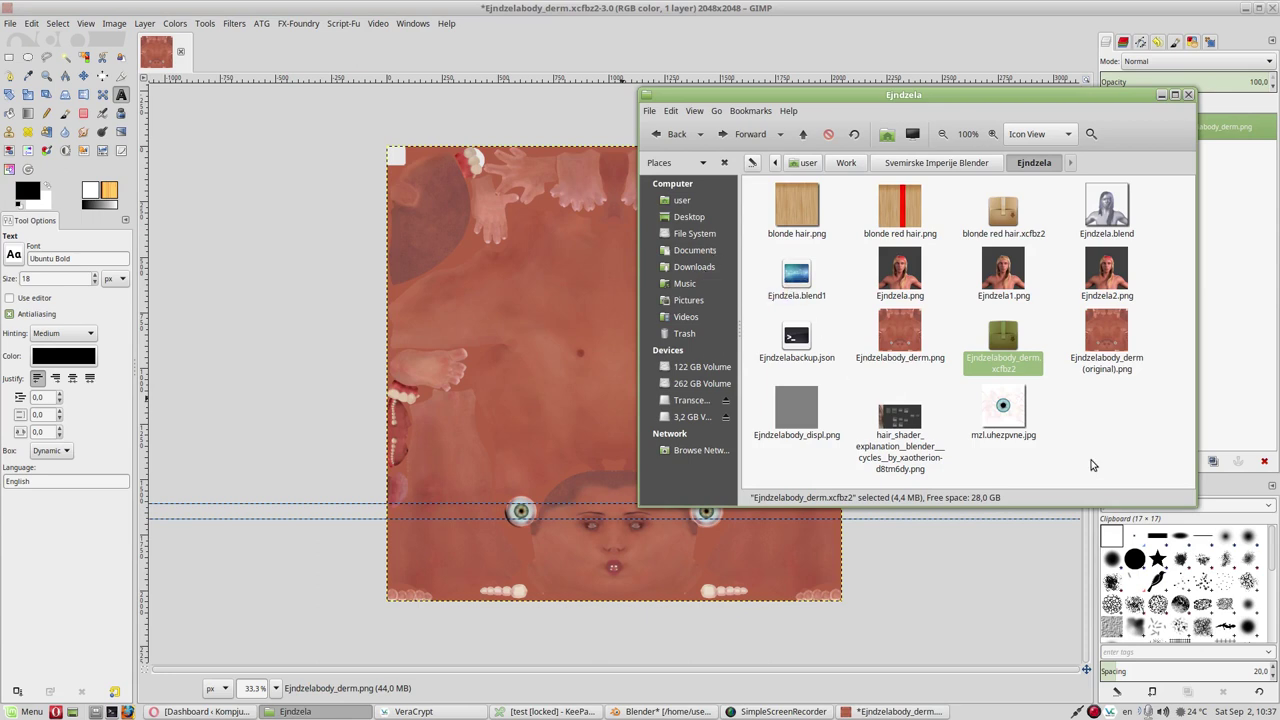
click(1094, 711)
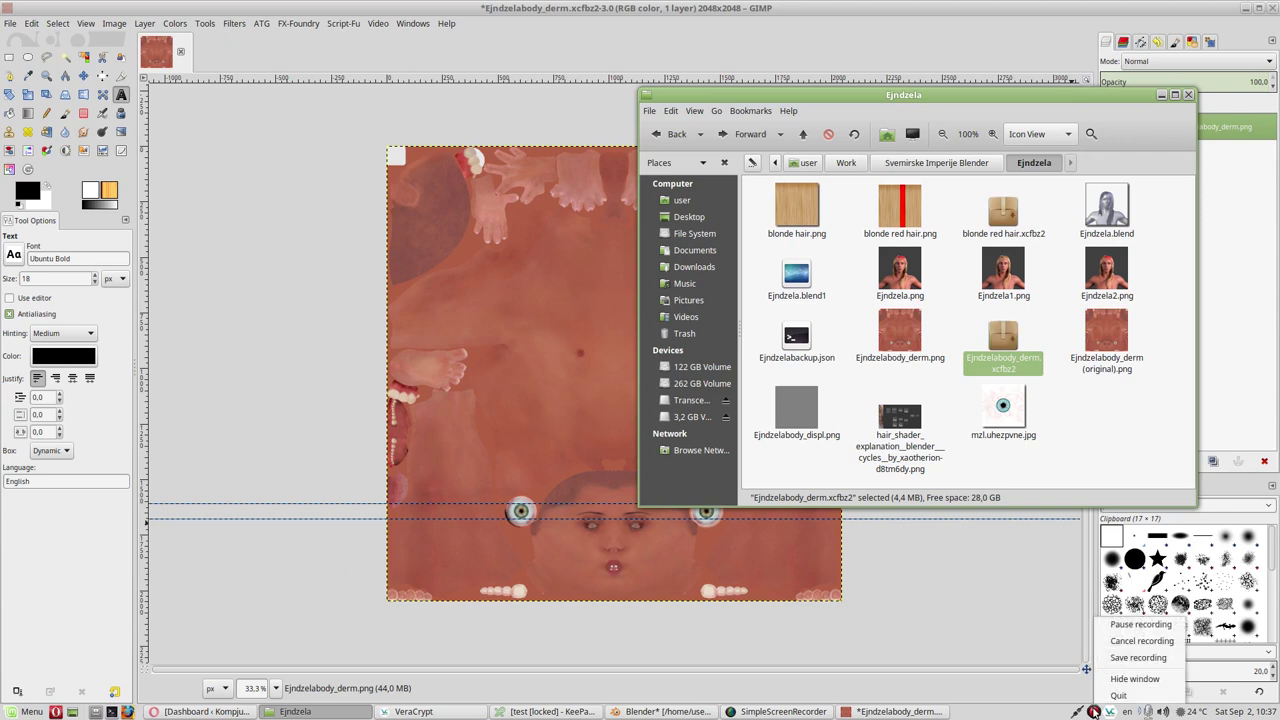
click(1135, 622)
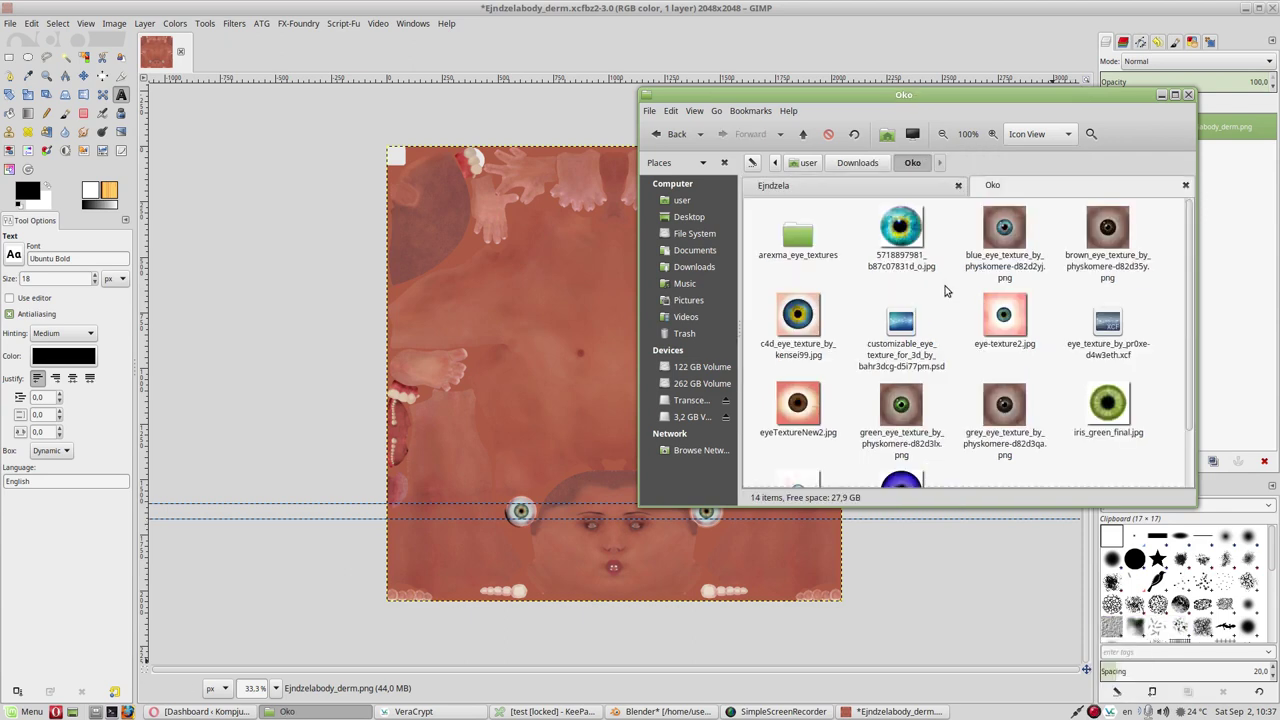
scroll(945, 291, down, 1)
scroll(945, 291, down, 1)
scroll(880, 270, up, 2)
double_click(798, 238)
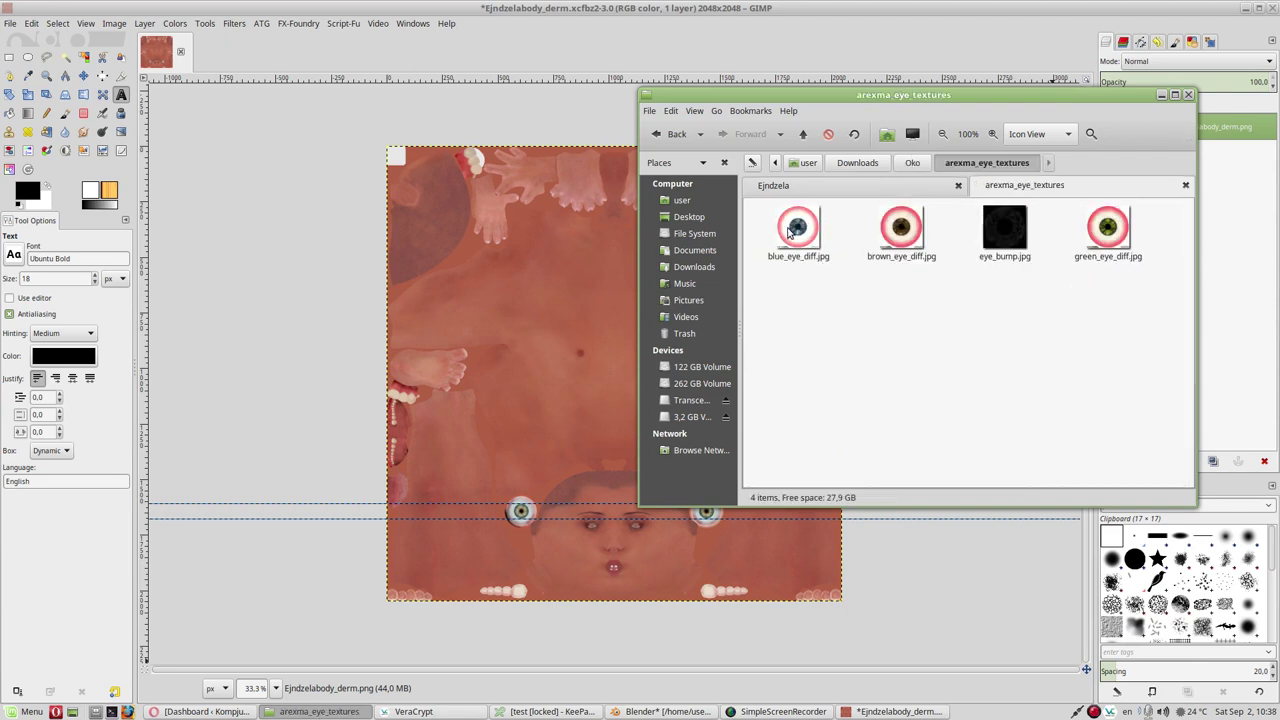
double_click(788, 227)
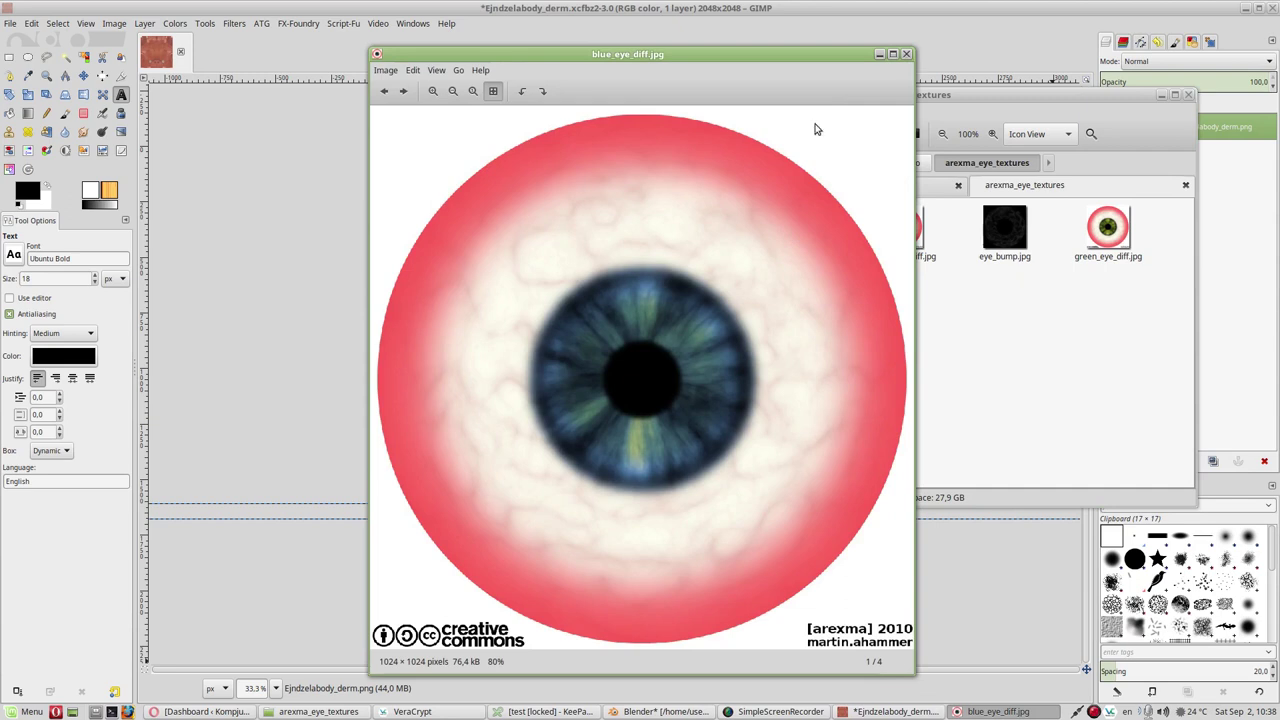
Step: Preview the brown eye texture, return to the Oko folder, and preview mzl.uhezpvne.jpg
click(904, 56)
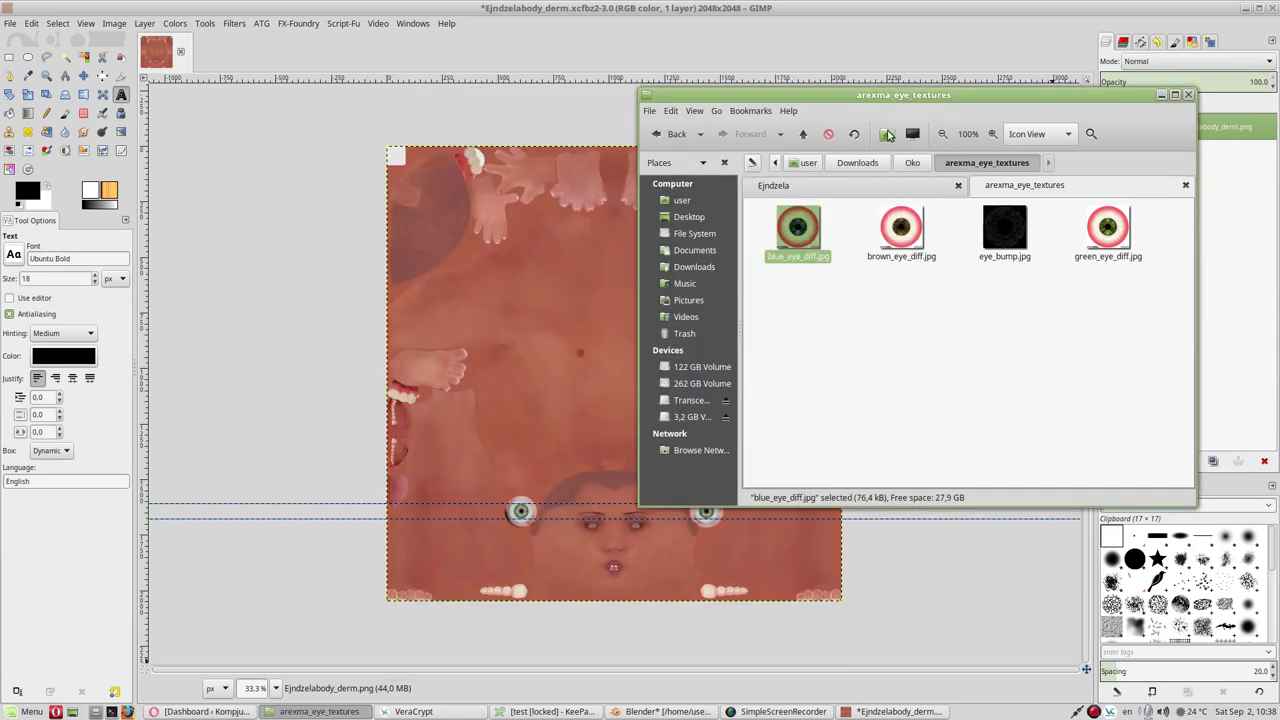
double_click(905, 222)
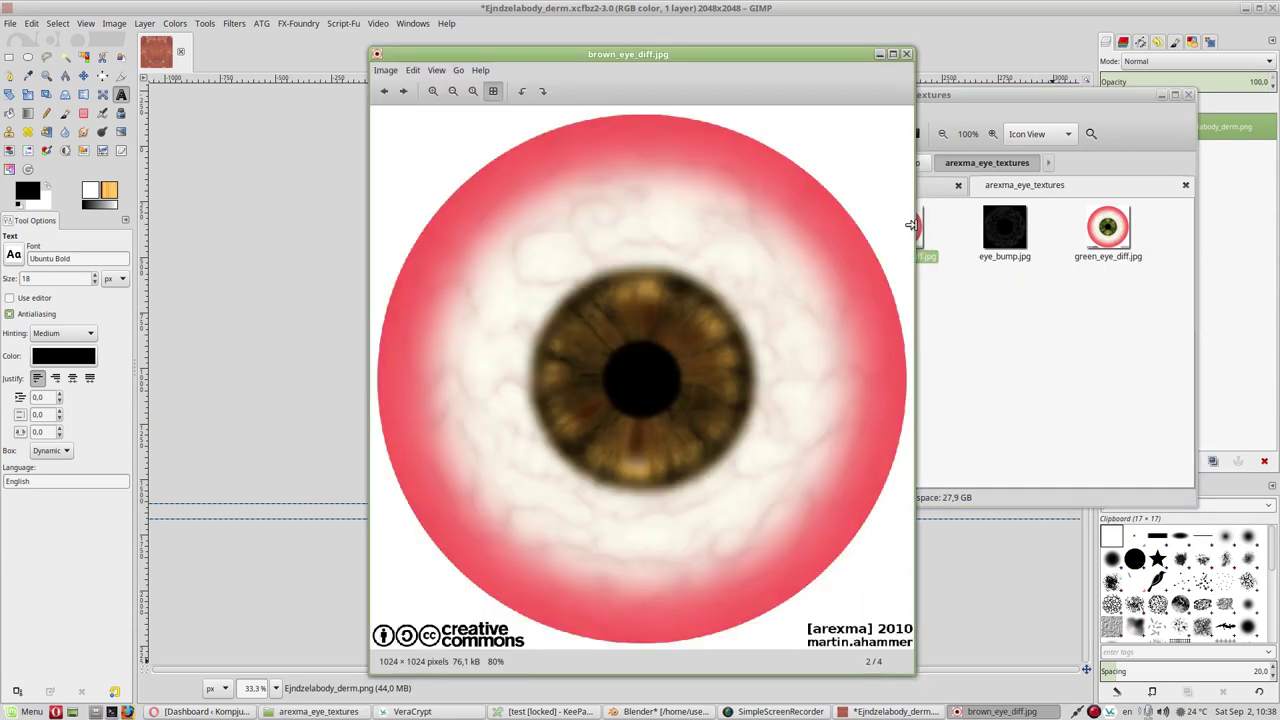
click(906, 54)
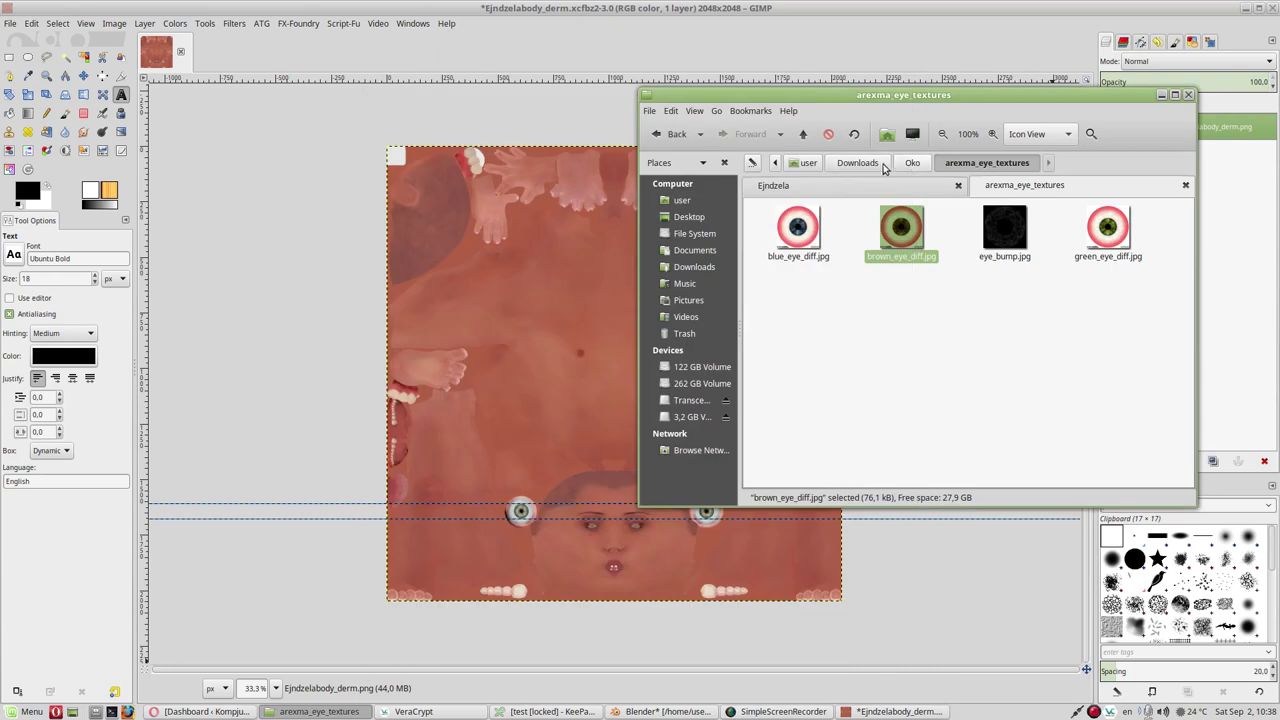
click(803, 135)
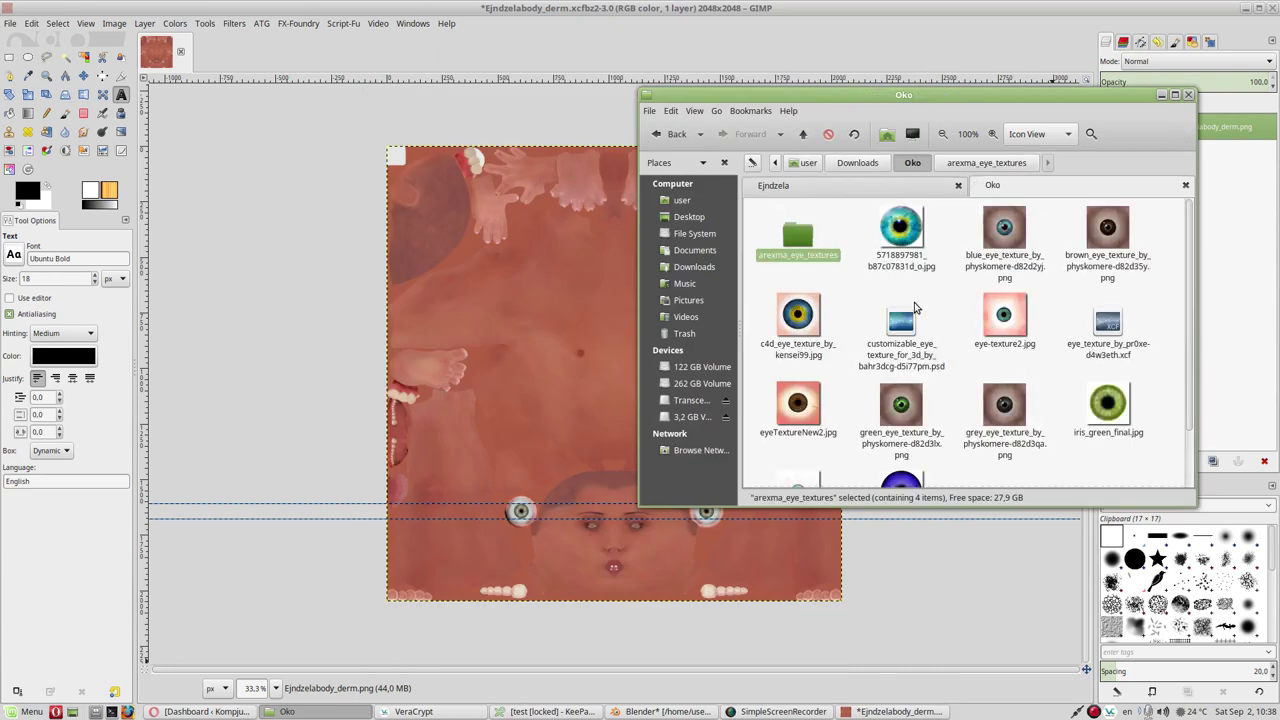
scroll(914, 308, down, 2)
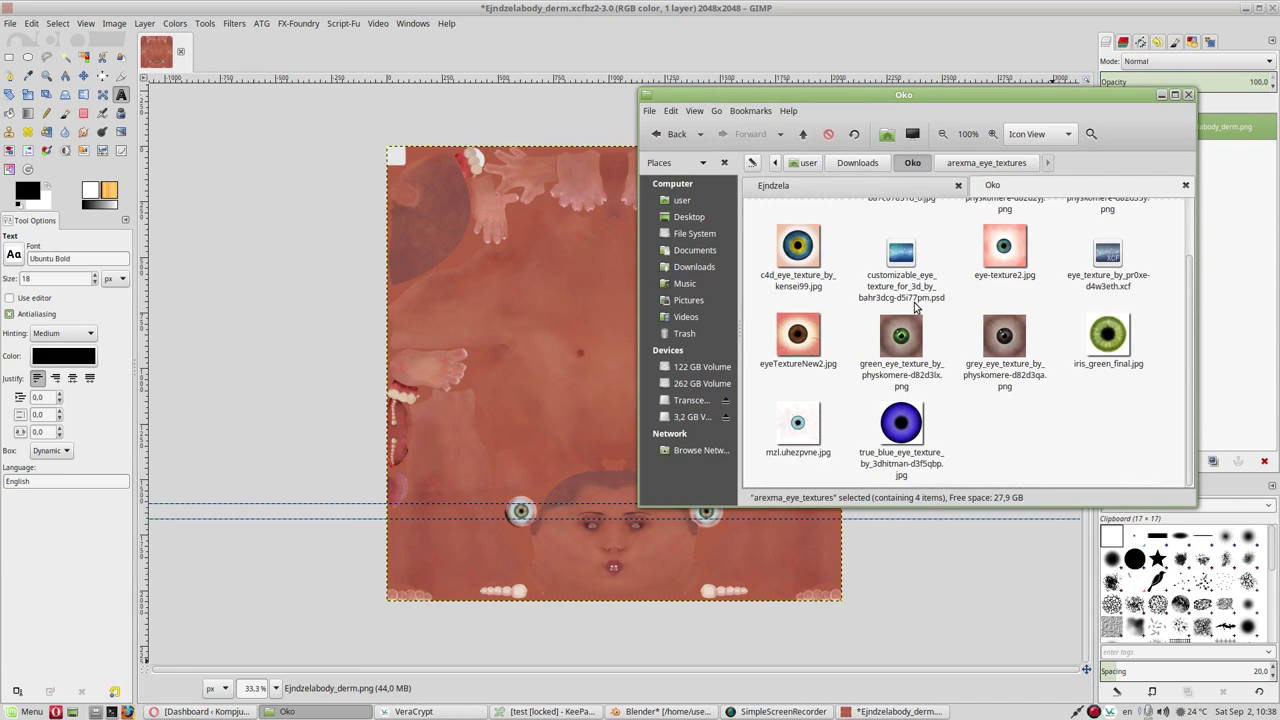
double_click(800, 426)
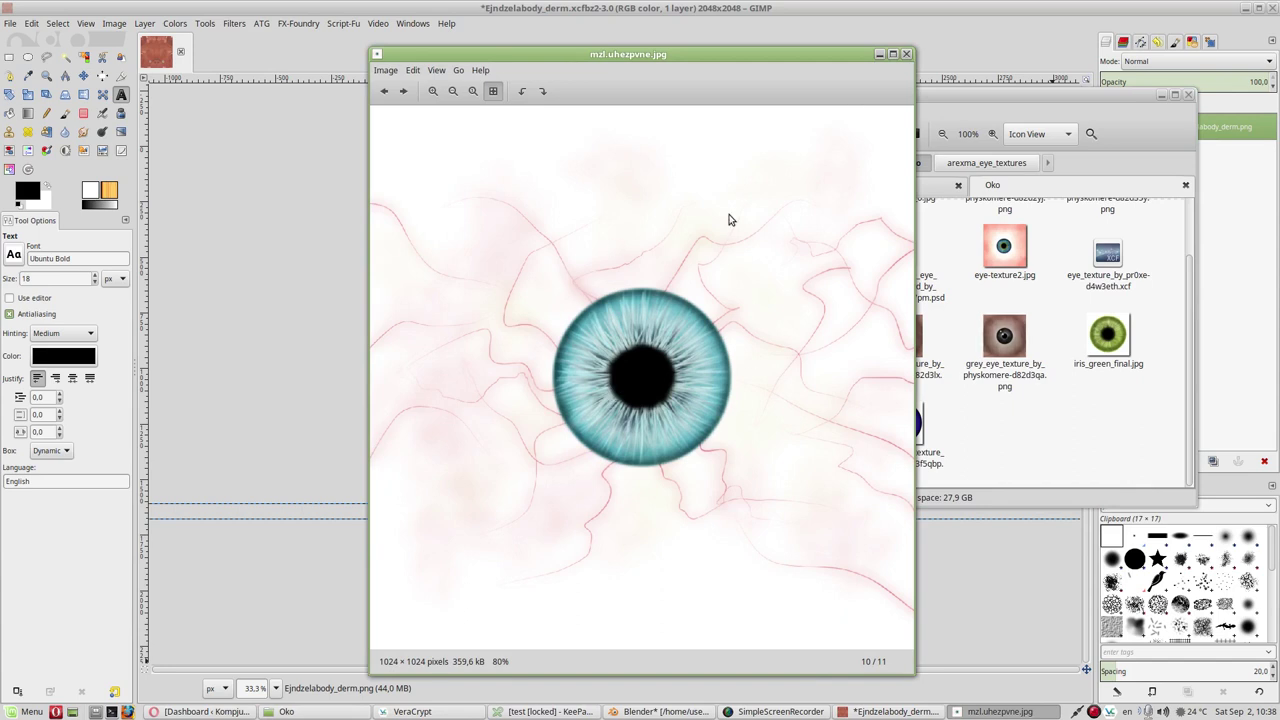
click(905, 55)
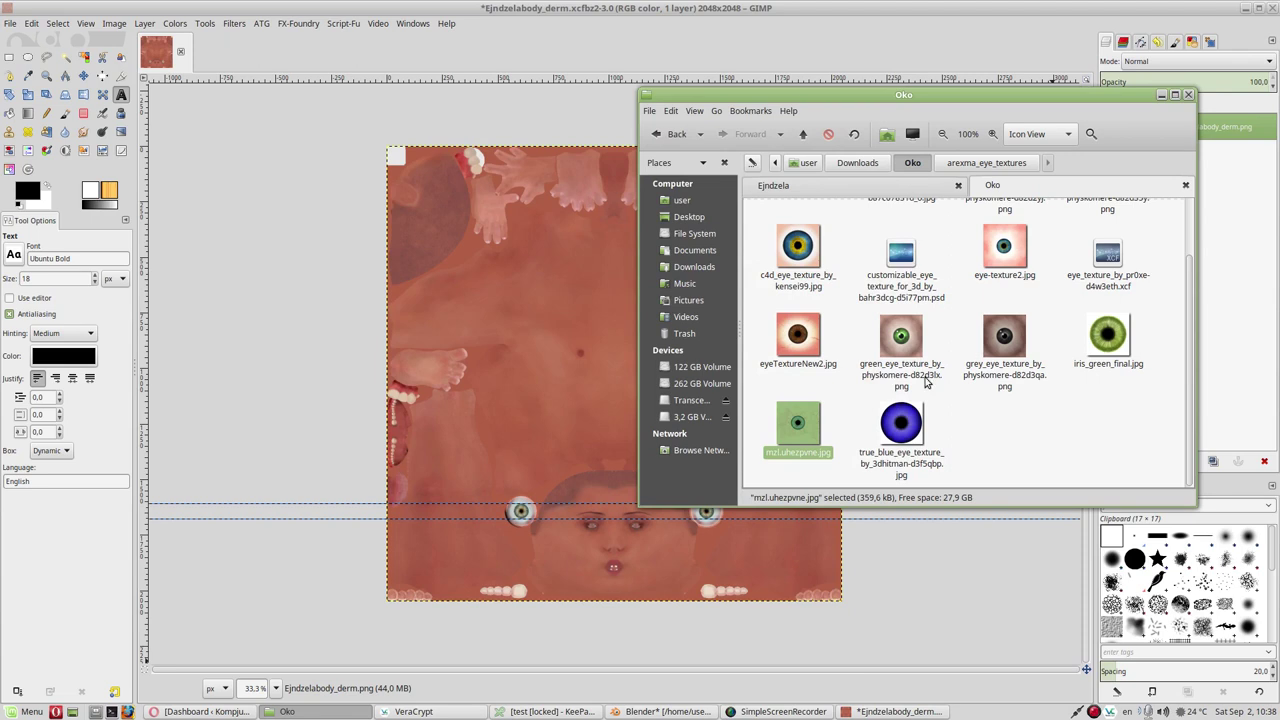
Step: Take another look at mzl.uhezpvne.jpg and close the preview
scroll(884, 315, up, 1)
scroll(882, 308, down, 1)
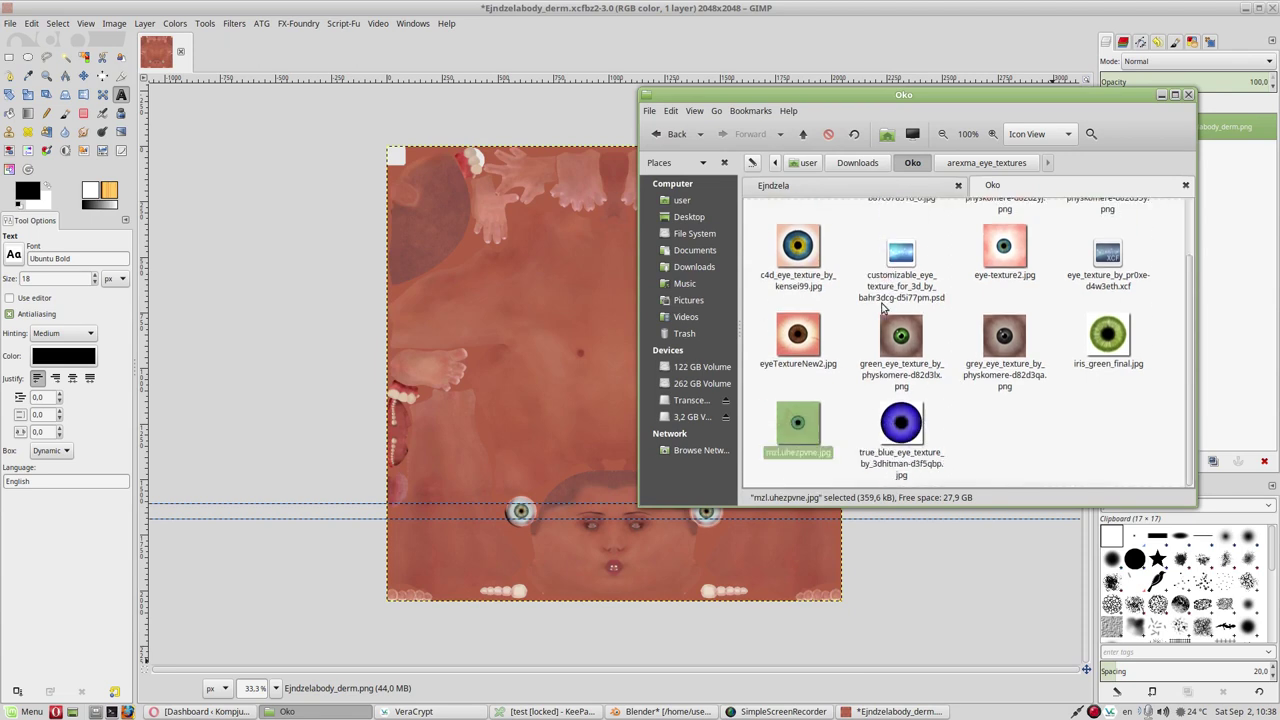
click(1036, 430)
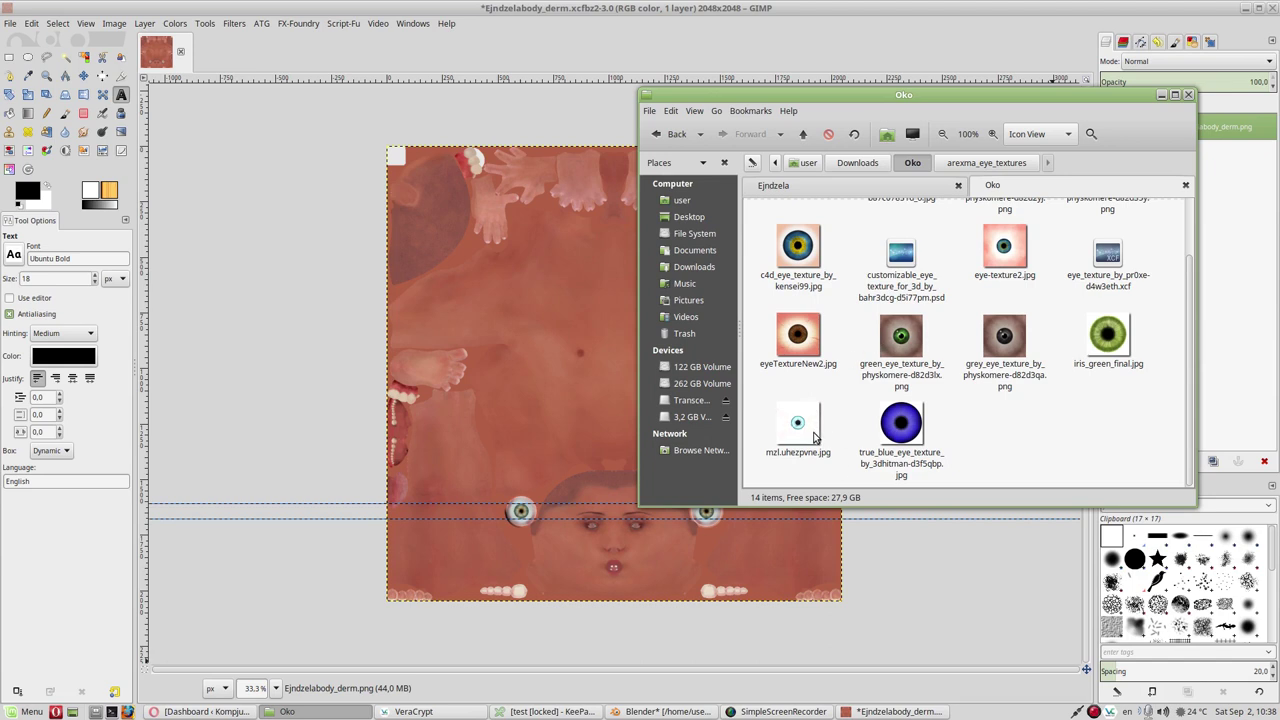
click(815, 437)
double_click(813, 432)
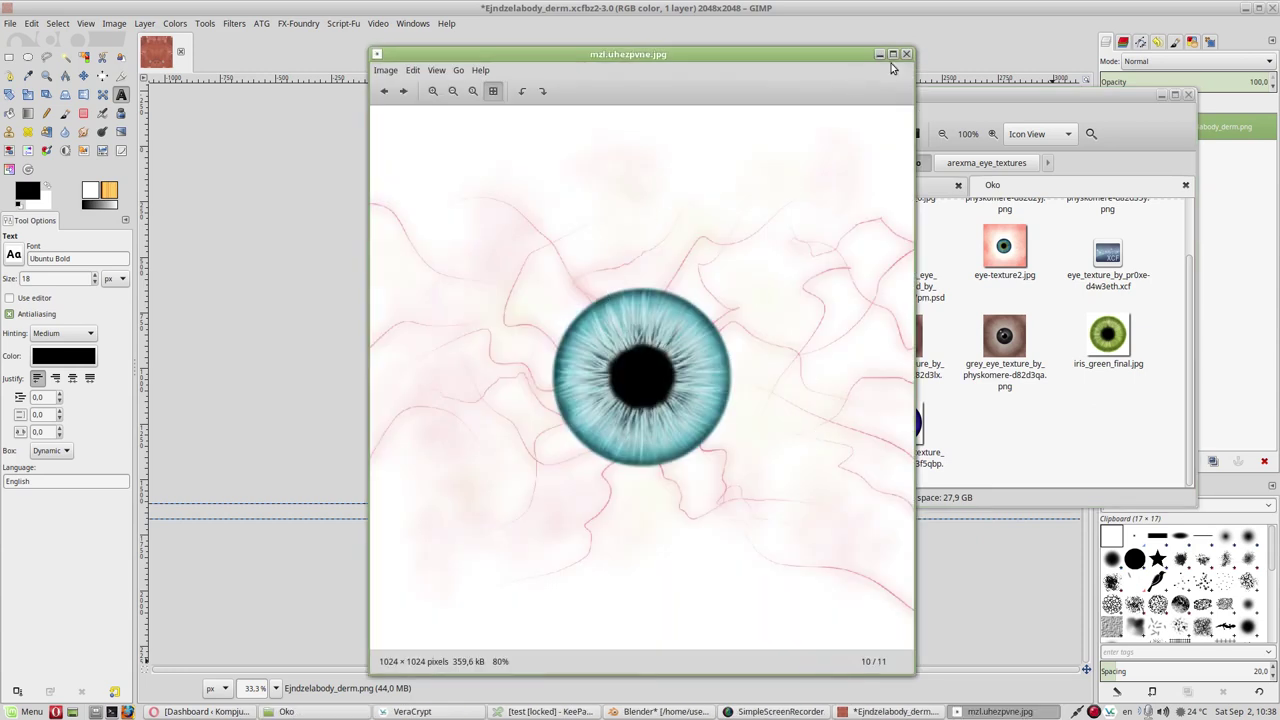
click(906, 54)
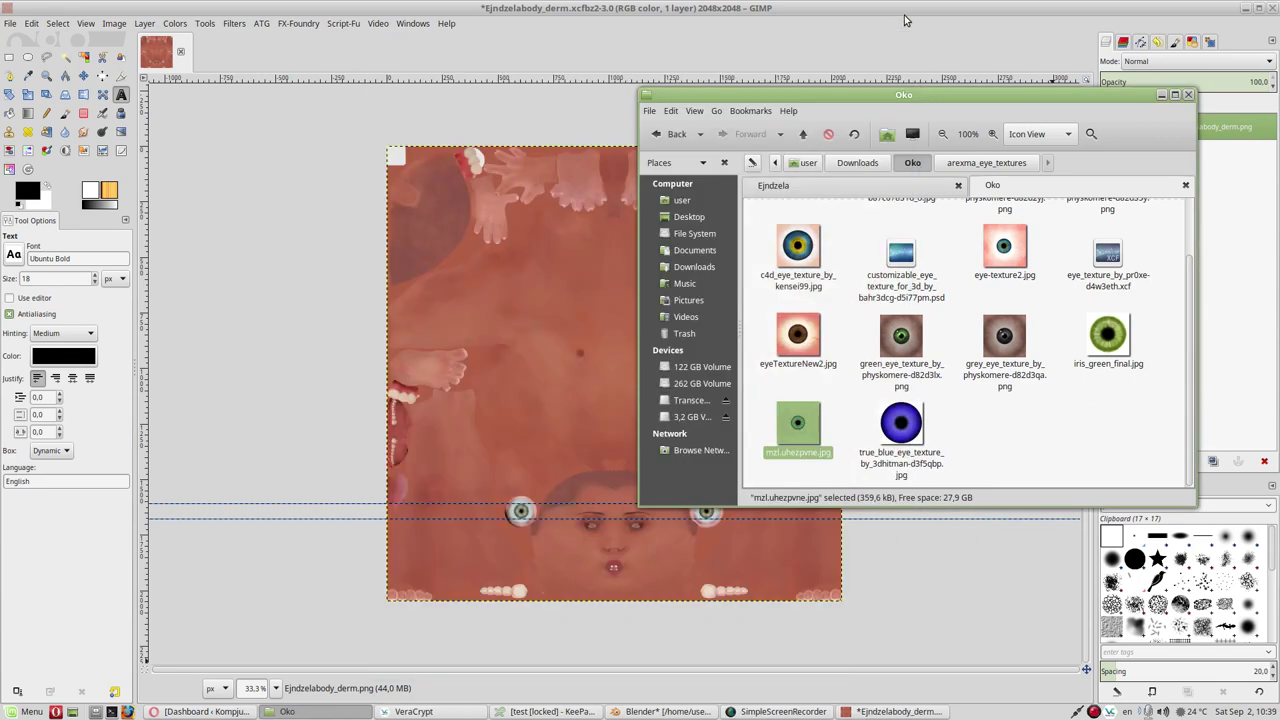
Step: Add mzl.uhezpvne.jpg as a new layer over the skin texture and close the file manager
drag(898, 97, 461, 93)
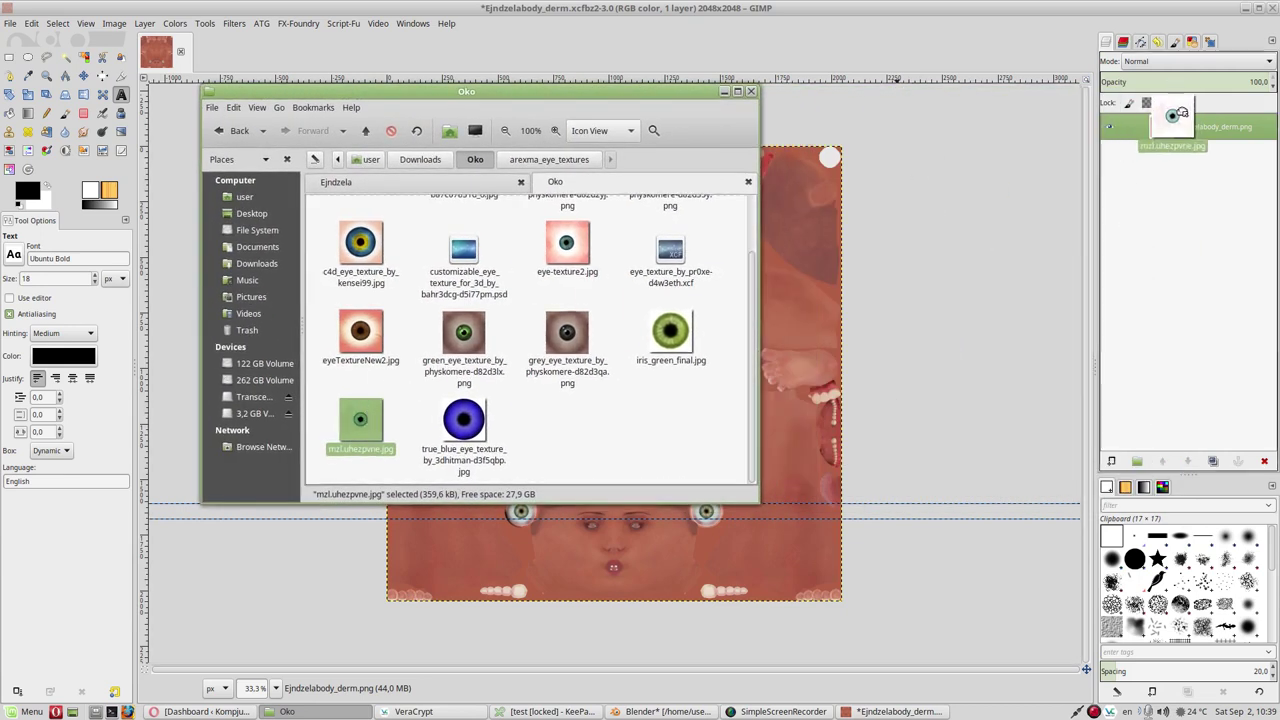
drag(714, 252, 1178, 122)
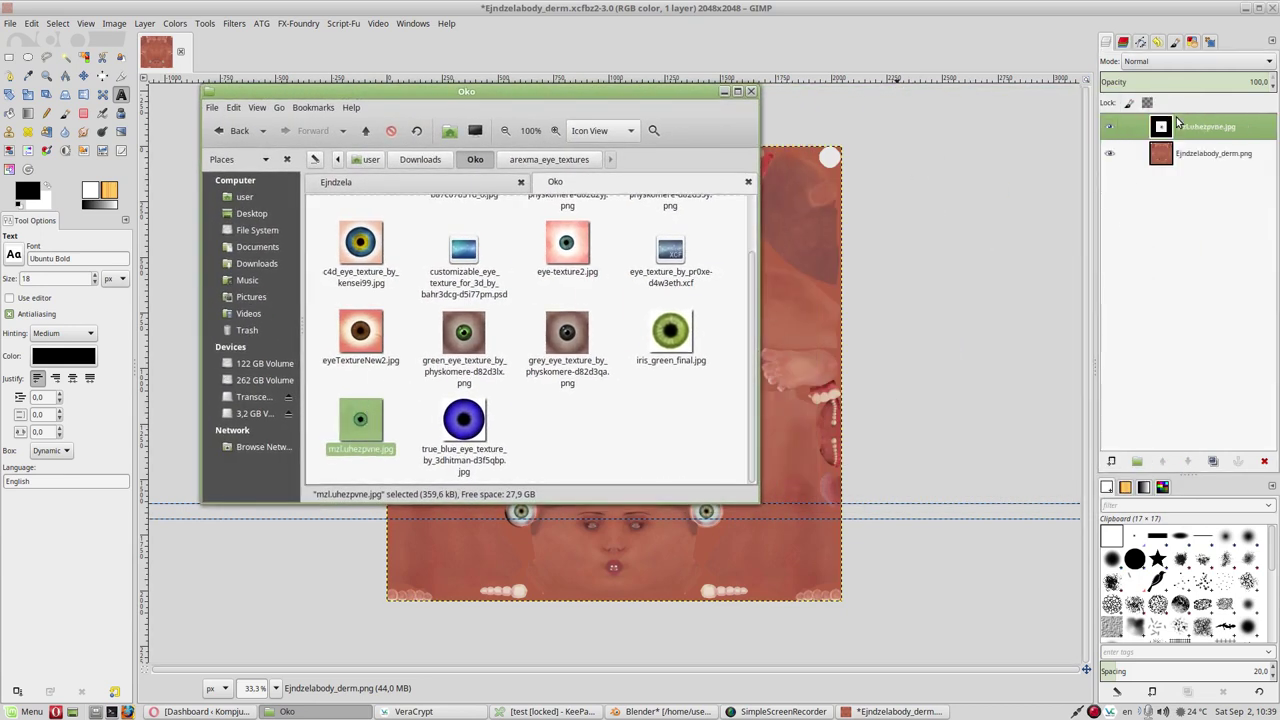
click(753, 92)
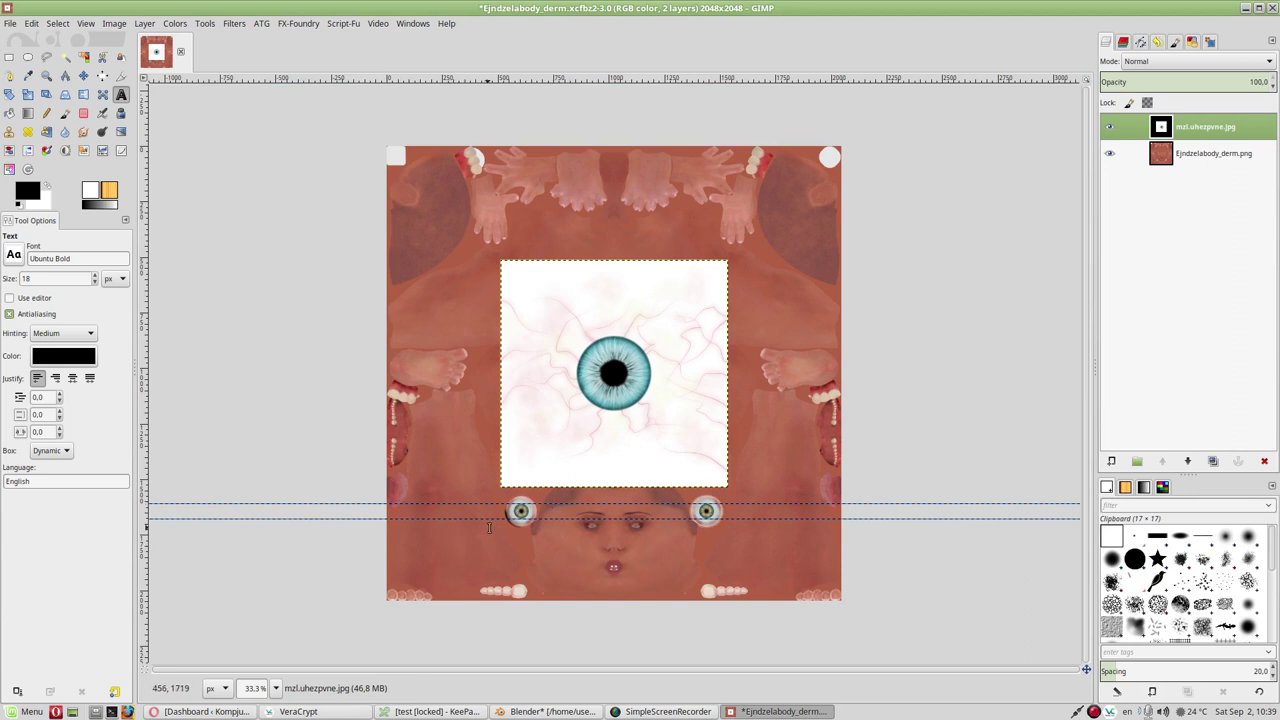
Step: Zoom in, add two horizontal guides framing the eye, and begin scaling the iris layer
ctrl+scroll(489, 528, up, 3)
ctrl+scroll(509, 517, up, 2)
ctrl+scroll(600, 510, up, 1)
ctrl+scroll(634, 503, up, 1)
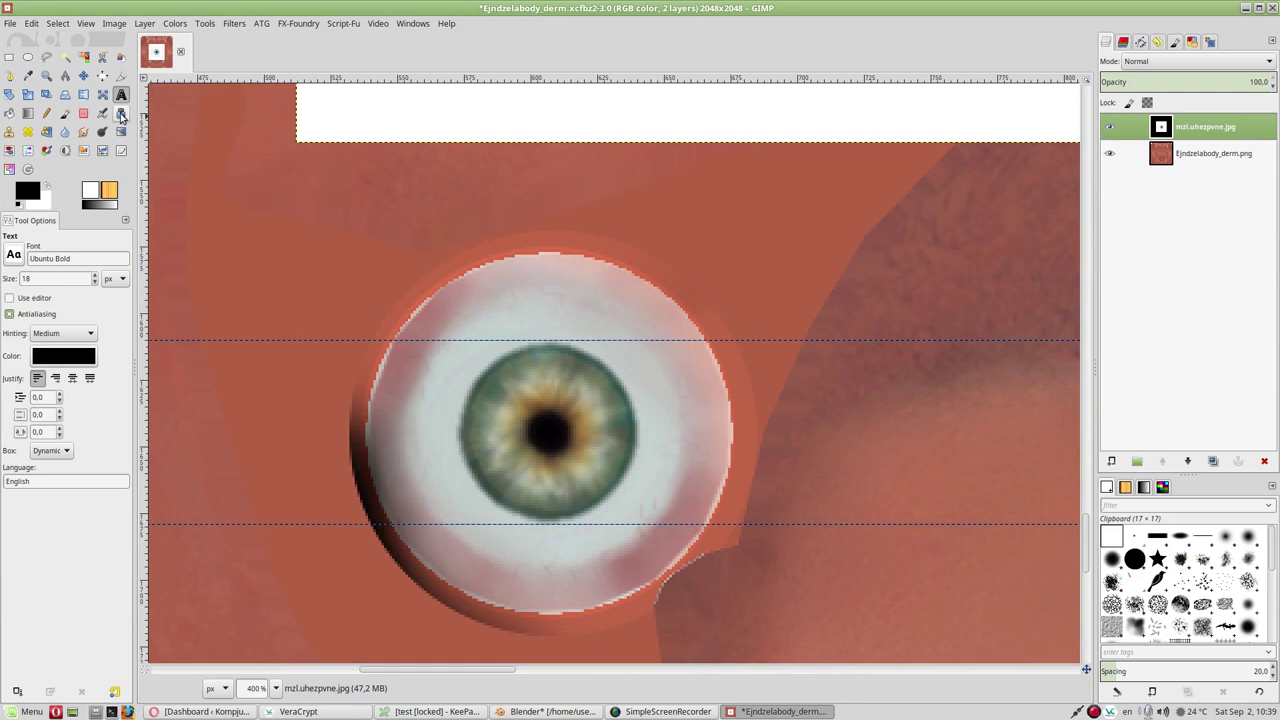
drag(304, 80, 315, 341)
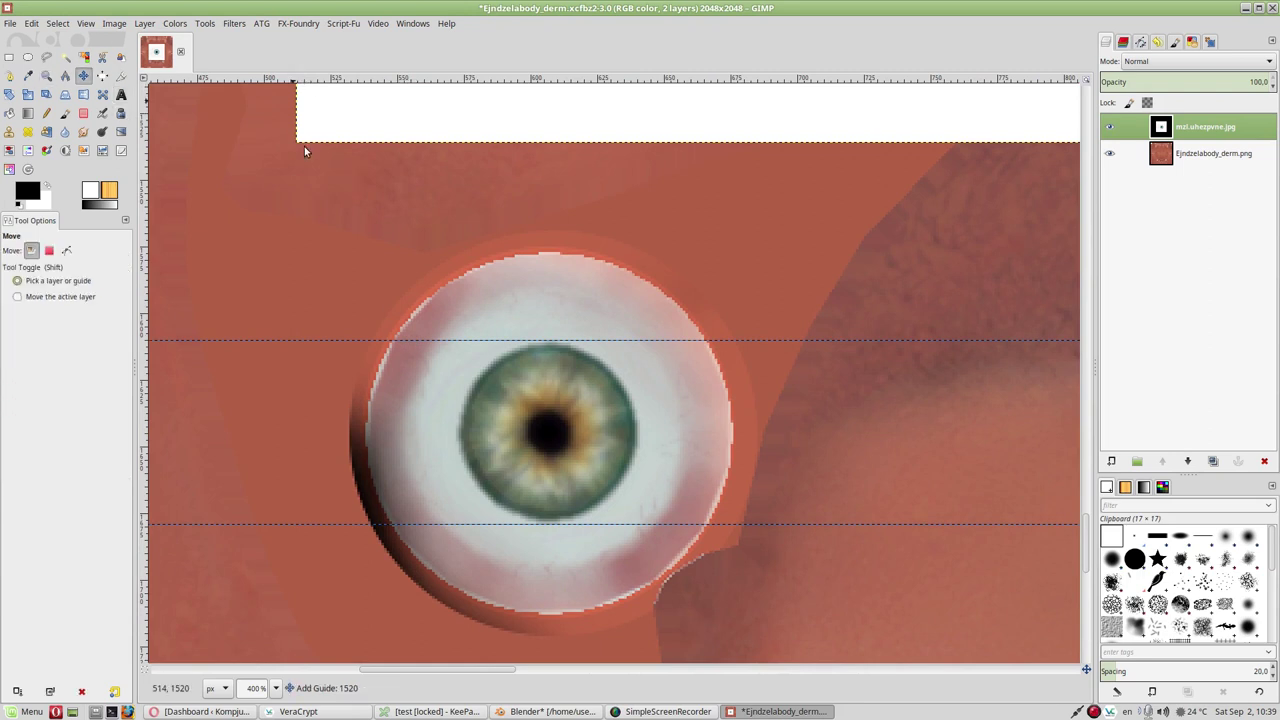
mouse_move(310, 80)
mouse_down()
mouse_move(324, 421)
mouse_move(548, 355)
mouse_move(510, 80)
mouse_up()
key(shift+s)
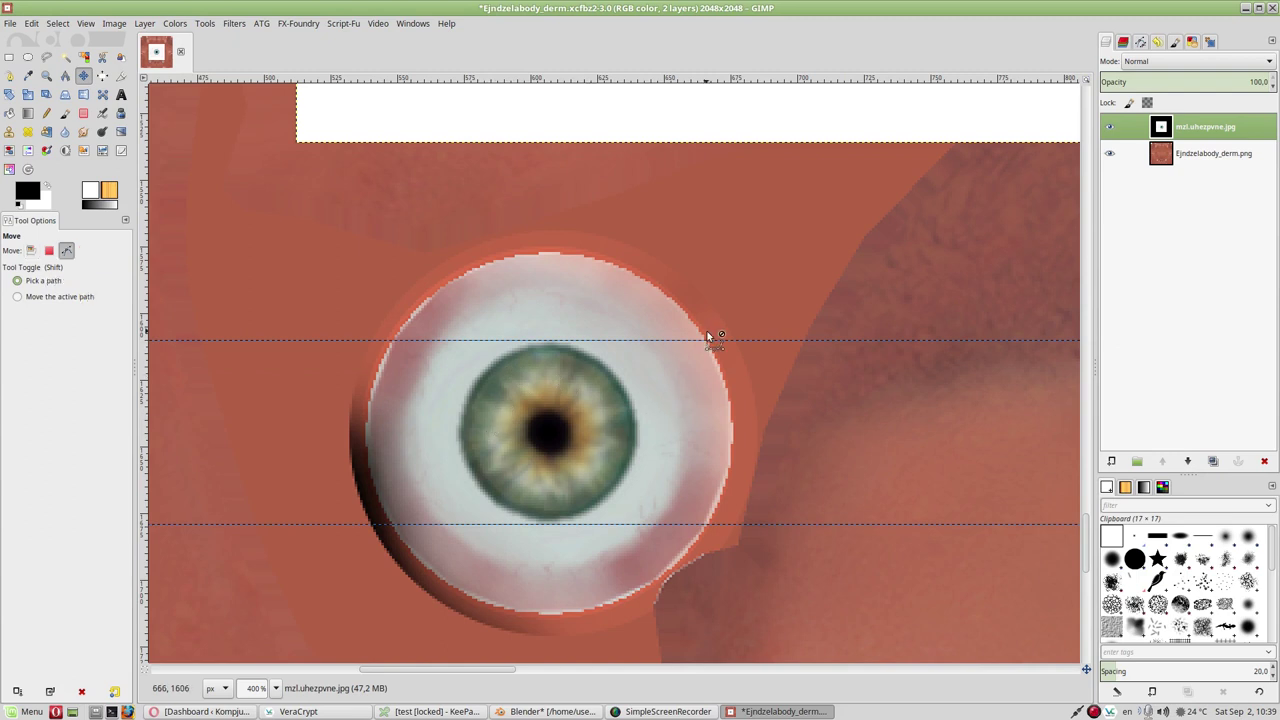
click(714, 337)
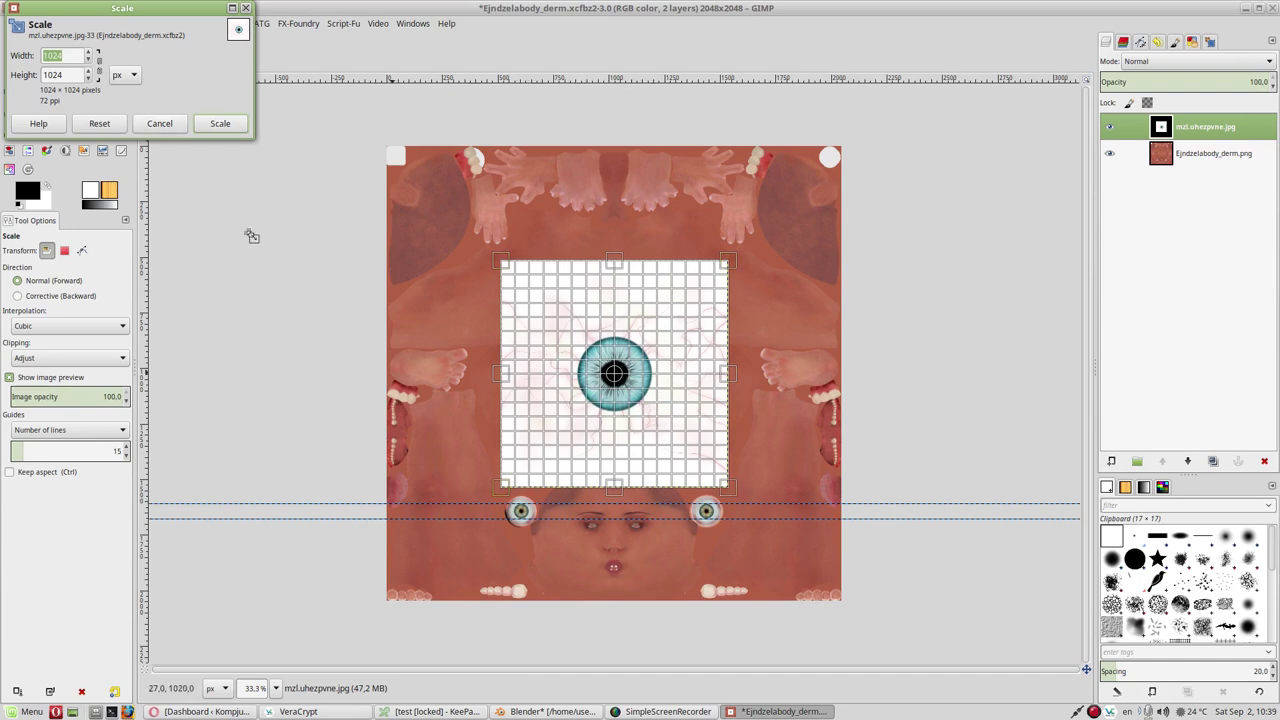
Step: Scale the iris layer proportionally to 340 × 340 px and move it between the guides
click(96, 72)
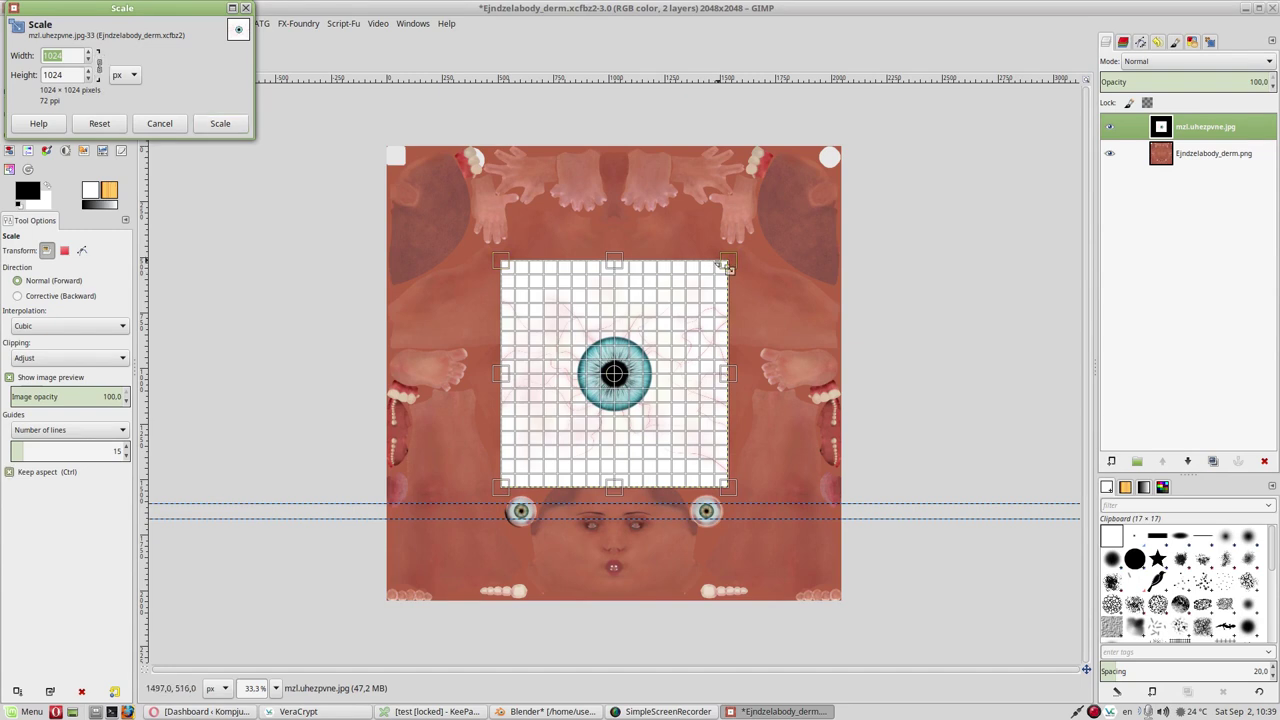
drag(737, 268, 580, 415)
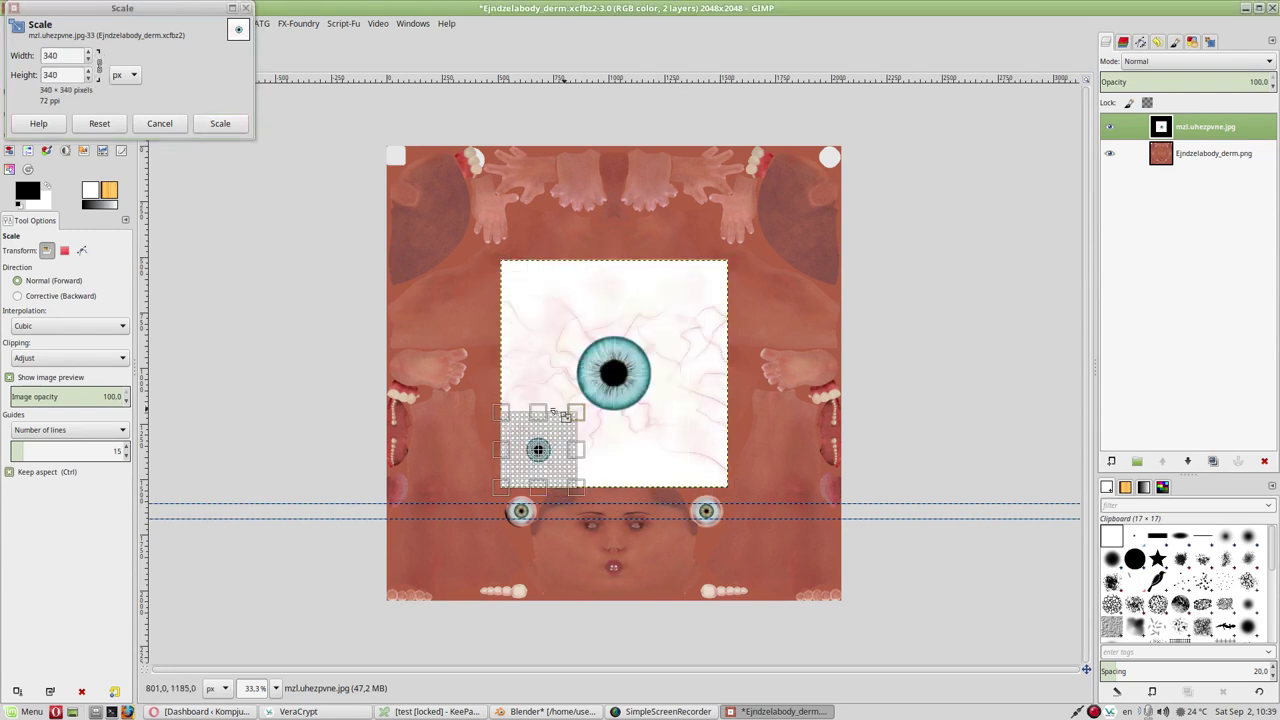
click(220, 123)
scroll(571, 449, up, 2)
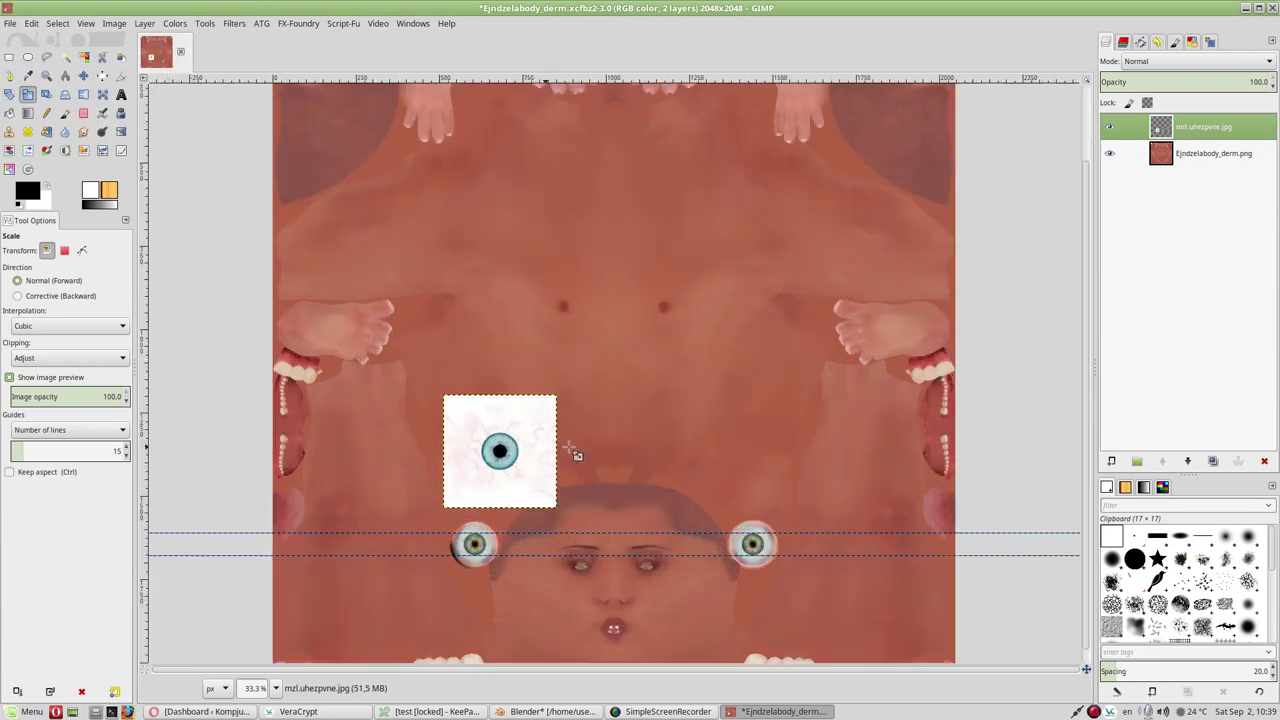
scroll(571, 449, up, 2)
drag(571, 449, 822, 107)
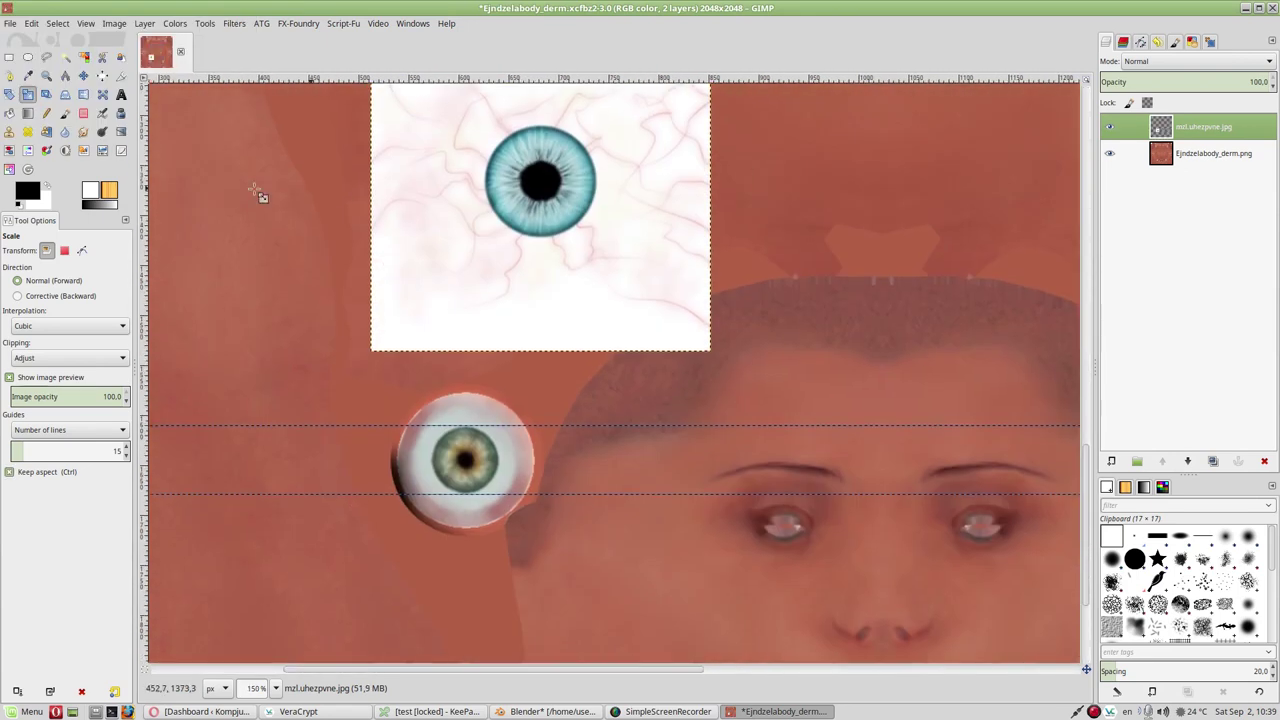
click(83, 75)
mouse_move(540, 177)
mouse_down()
mouse_move(482, 460)
mouse_move(467, 476)
mouse_up()
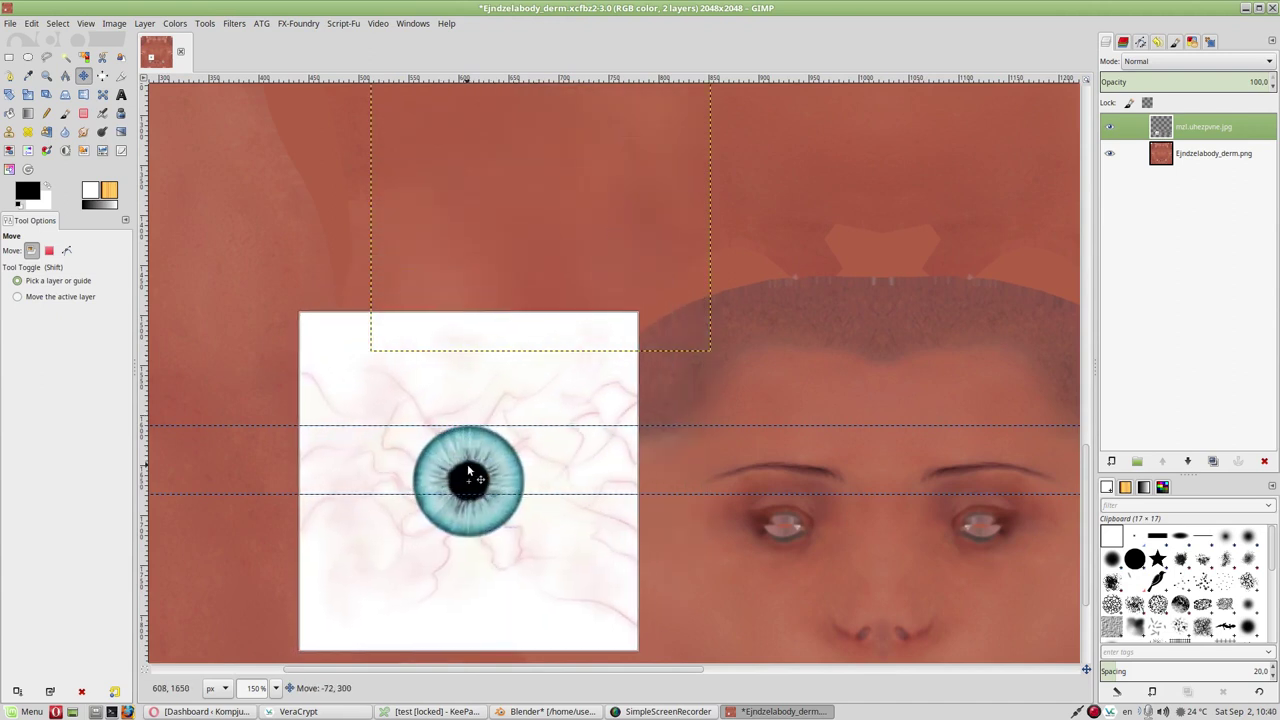
Step: Shrink the iris layer further to about 212 × 212 px and nudge it into place
click(27, 94)
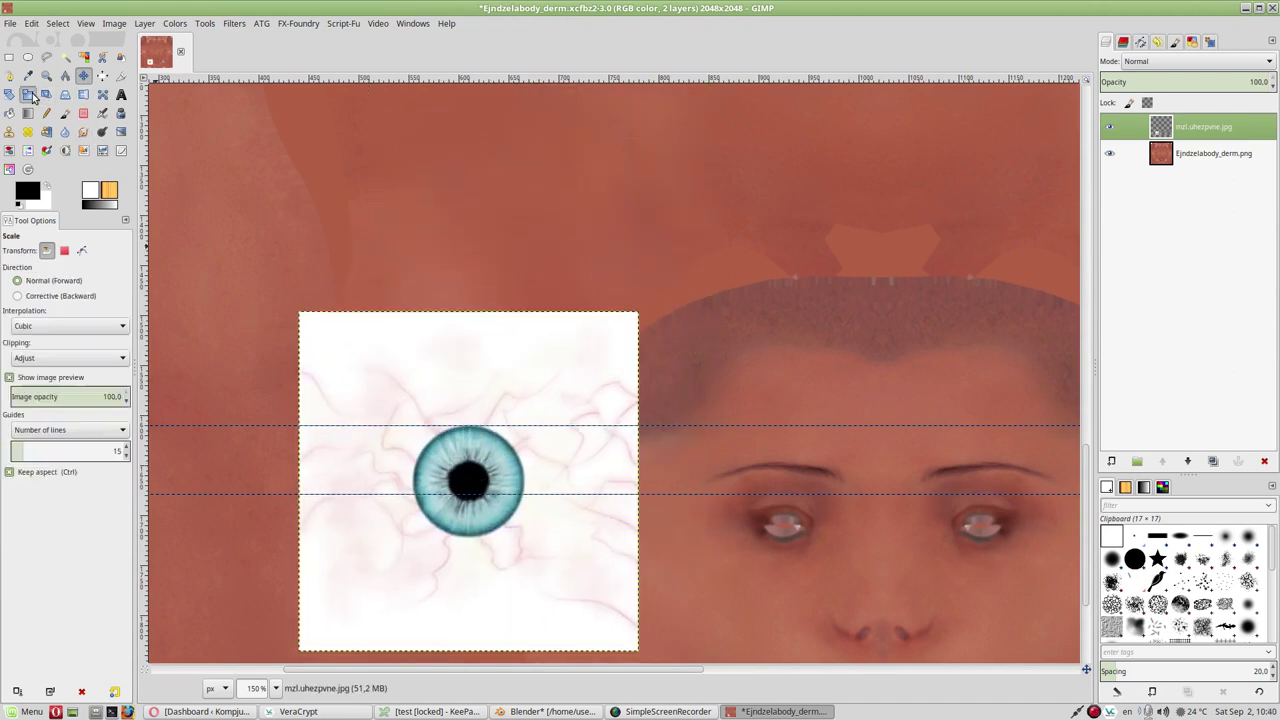
click(606, 629)
drag(648, 661, 584, 592)
key(Return)
key(m)
key(3)
key(shift+s)
click(710, 533)
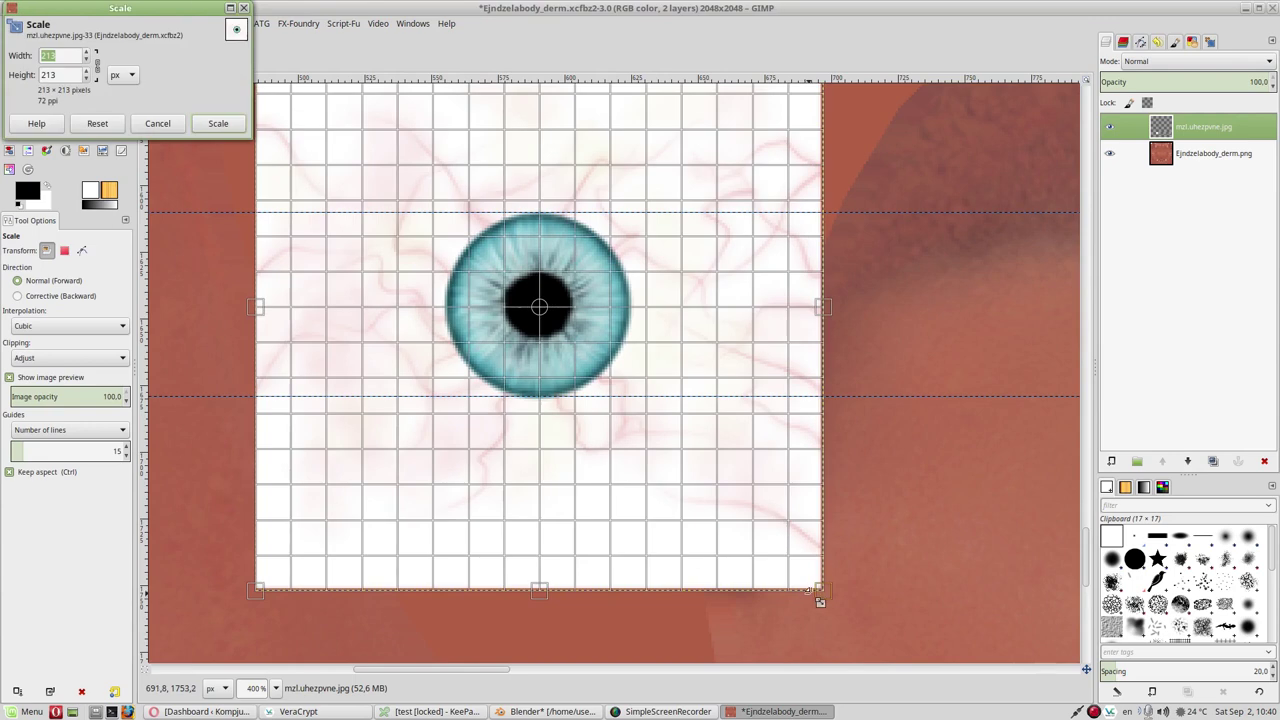
drag(825, 598, 818, 590)
click(216, 125)
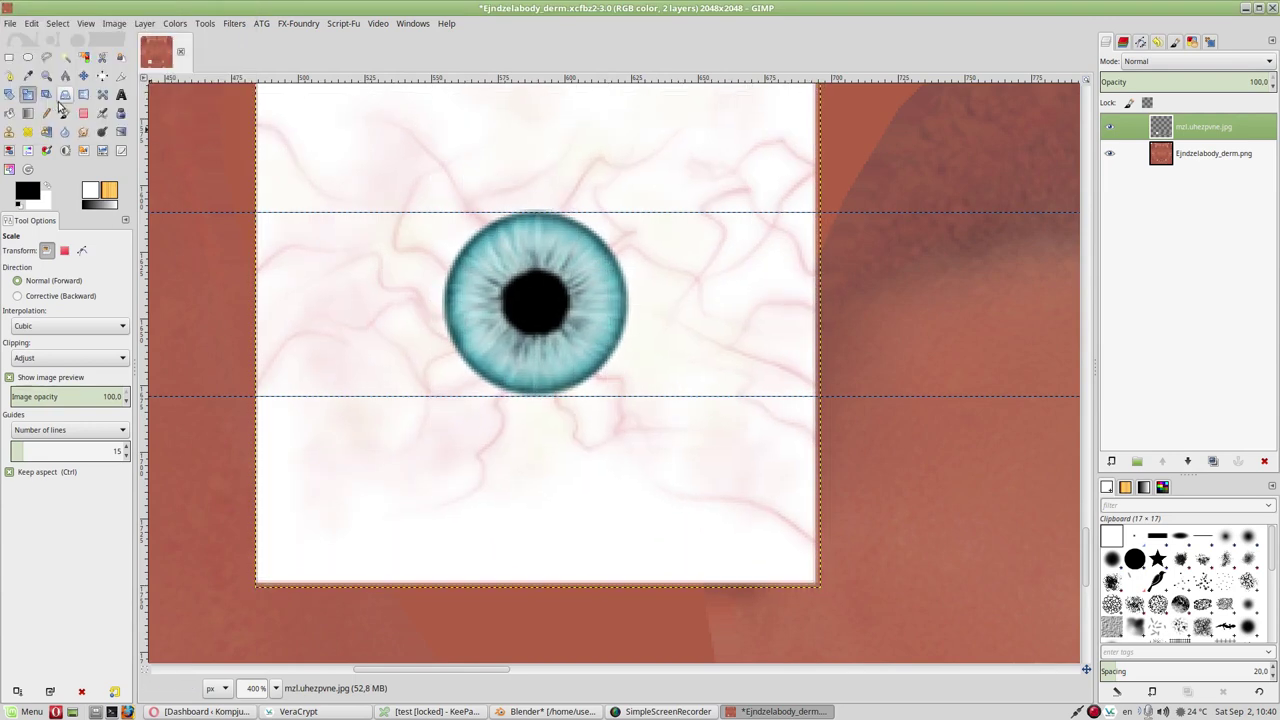
click(84, 75)
drag(513, 285, 553, 285)
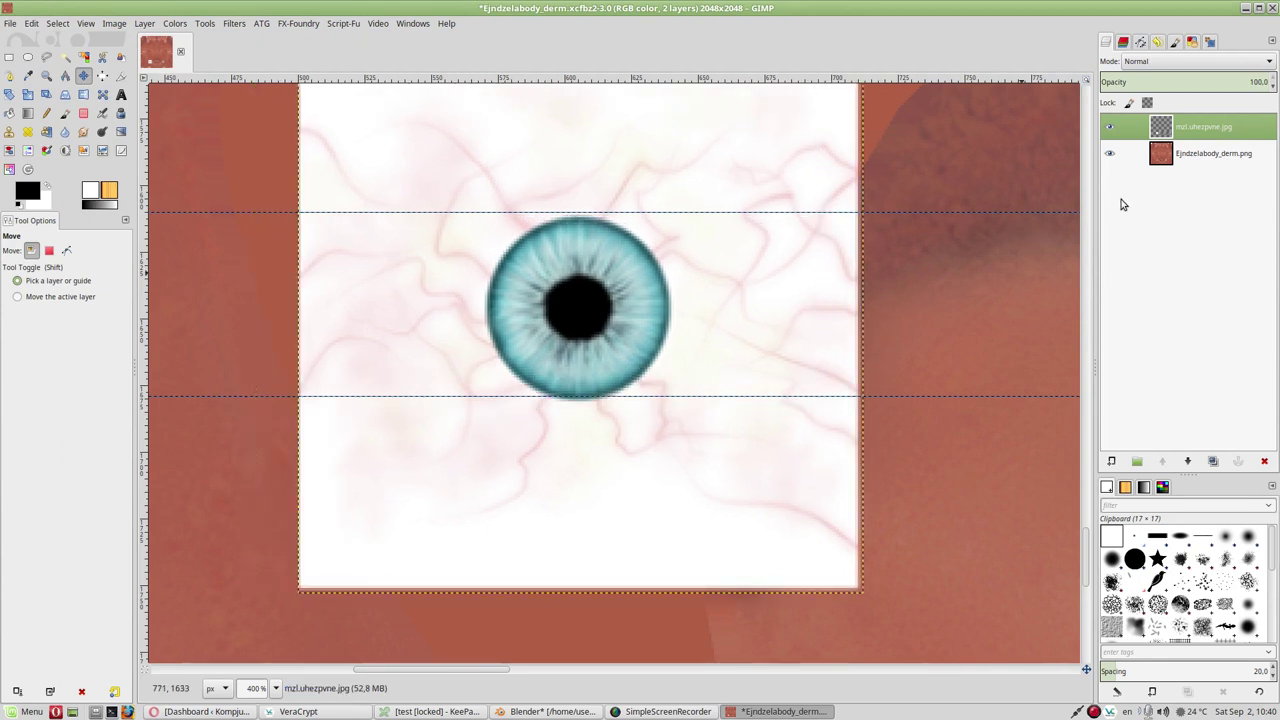
Step: Add a layer mask to the mzl.uhezpvne.jpg iris layer
right_click(1196, 138)
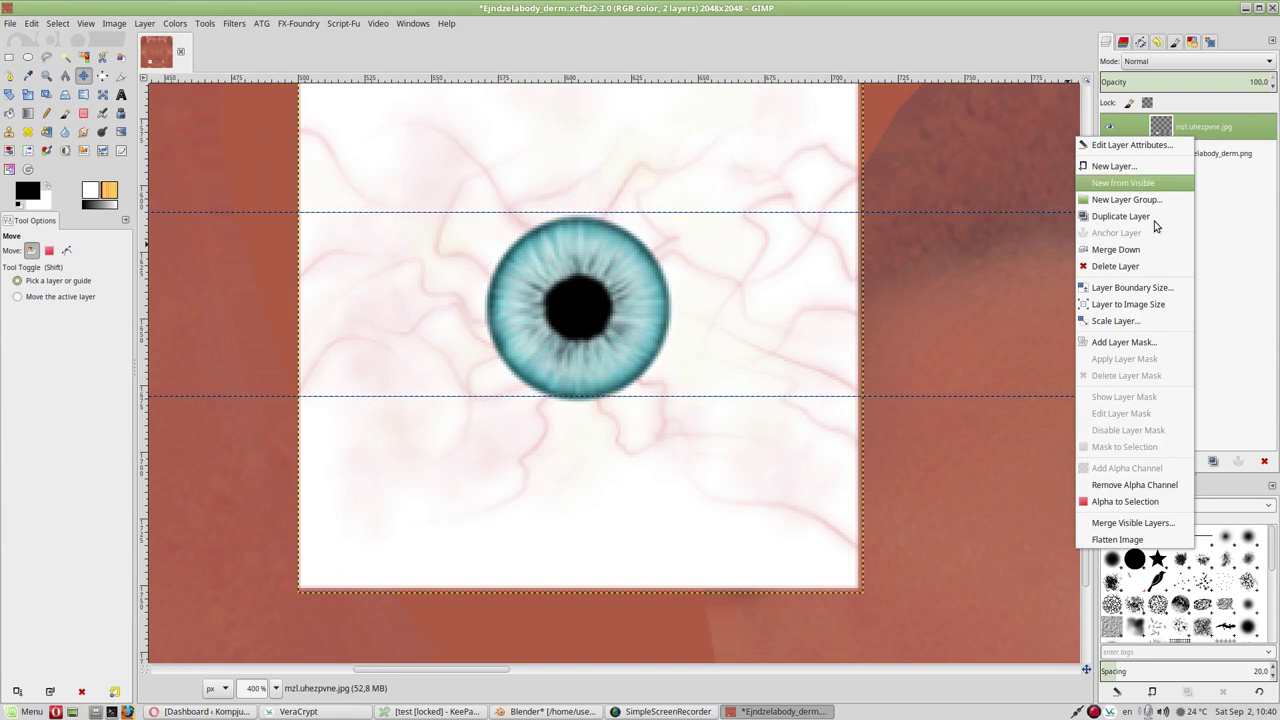
click(1128, 342)
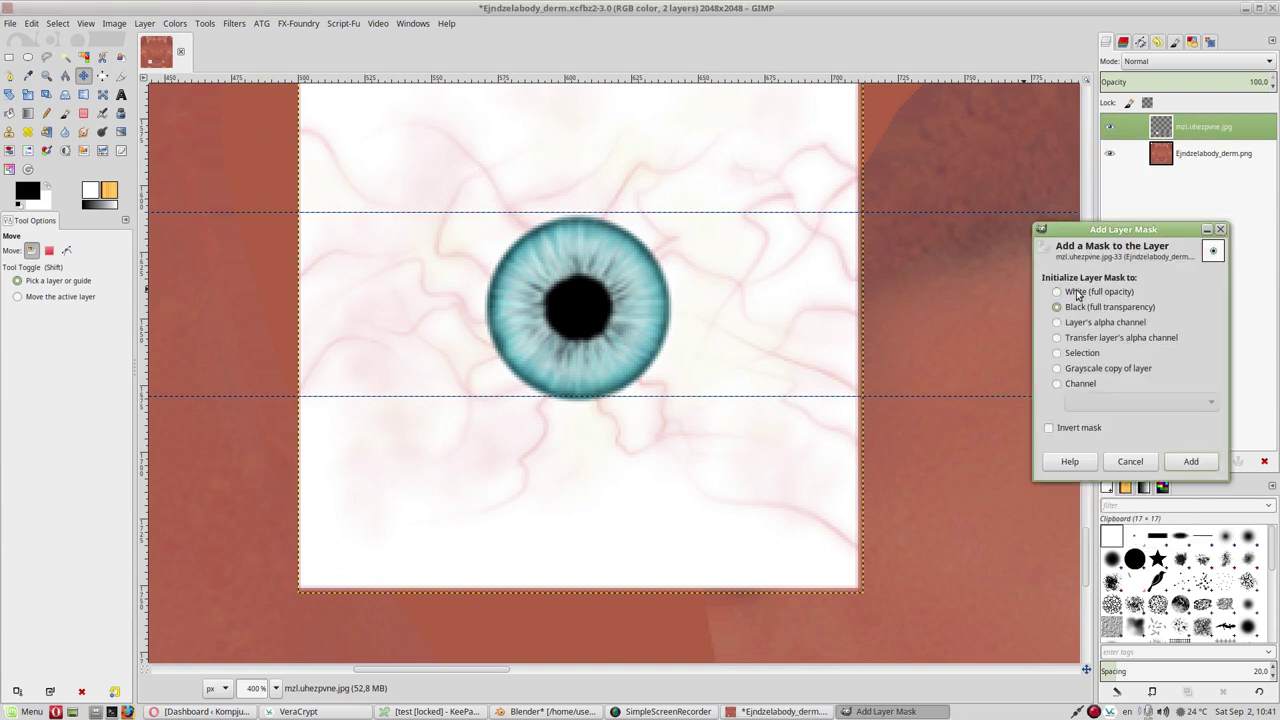
click(1192, 461)
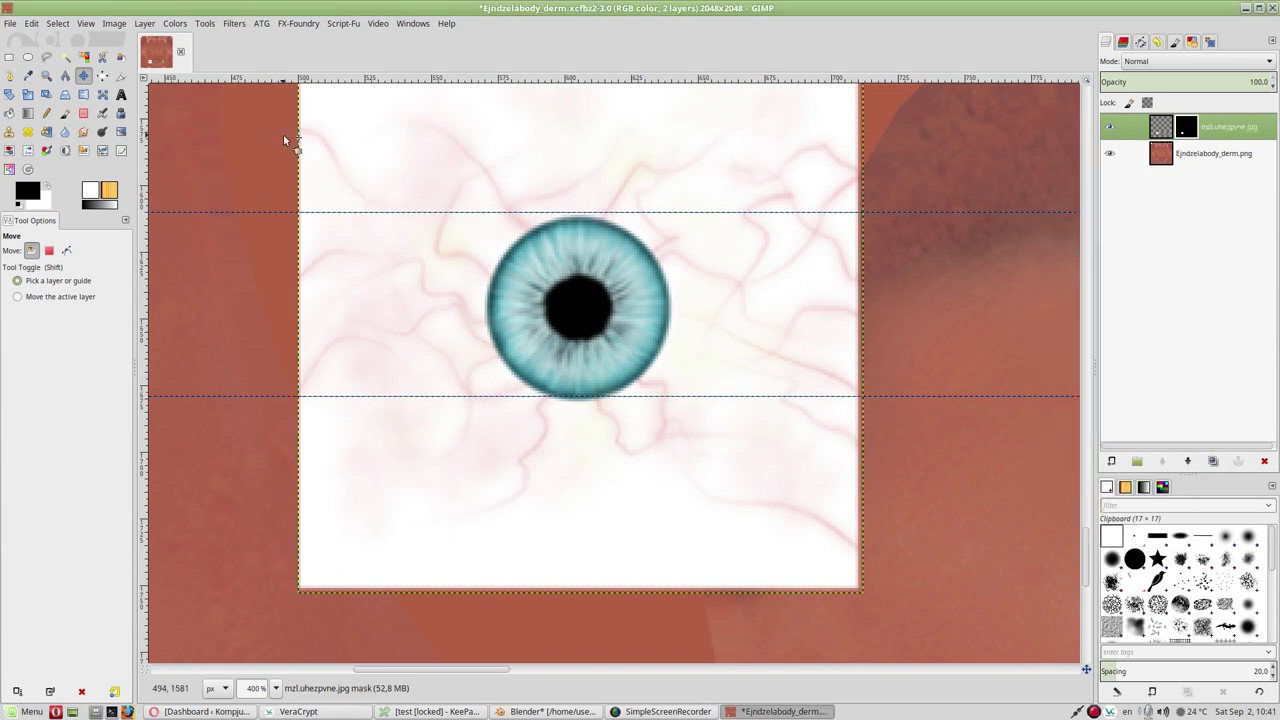
Step: Draw an elliptical selection around the iris and set it to 68 × 68
click(27, 57)
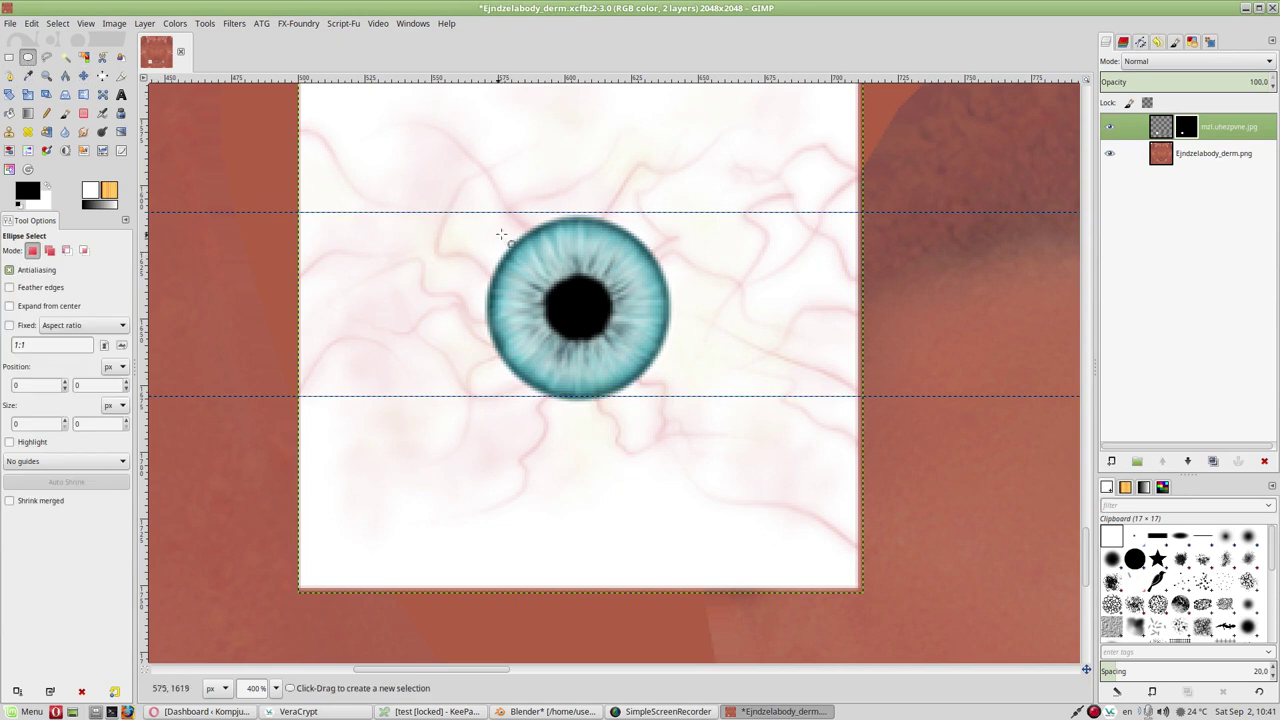
drag(517, 233, 670, 397)
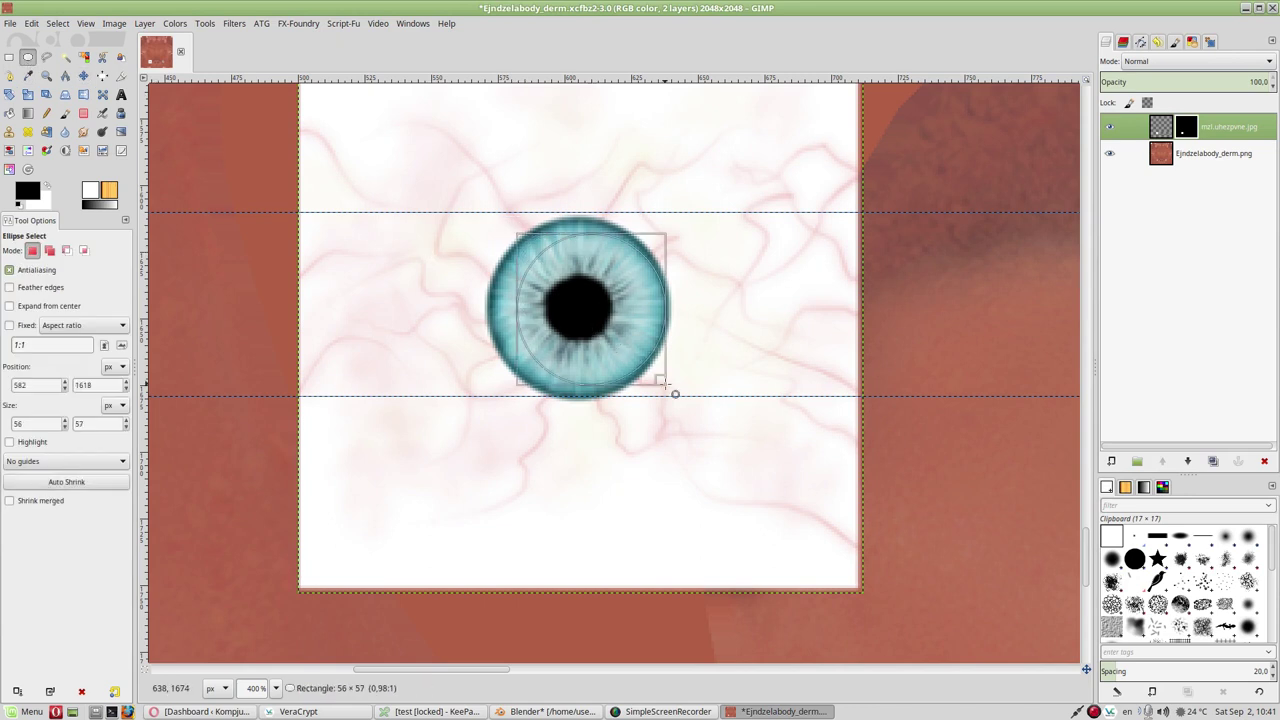
drag(516, 235, 504, 234)
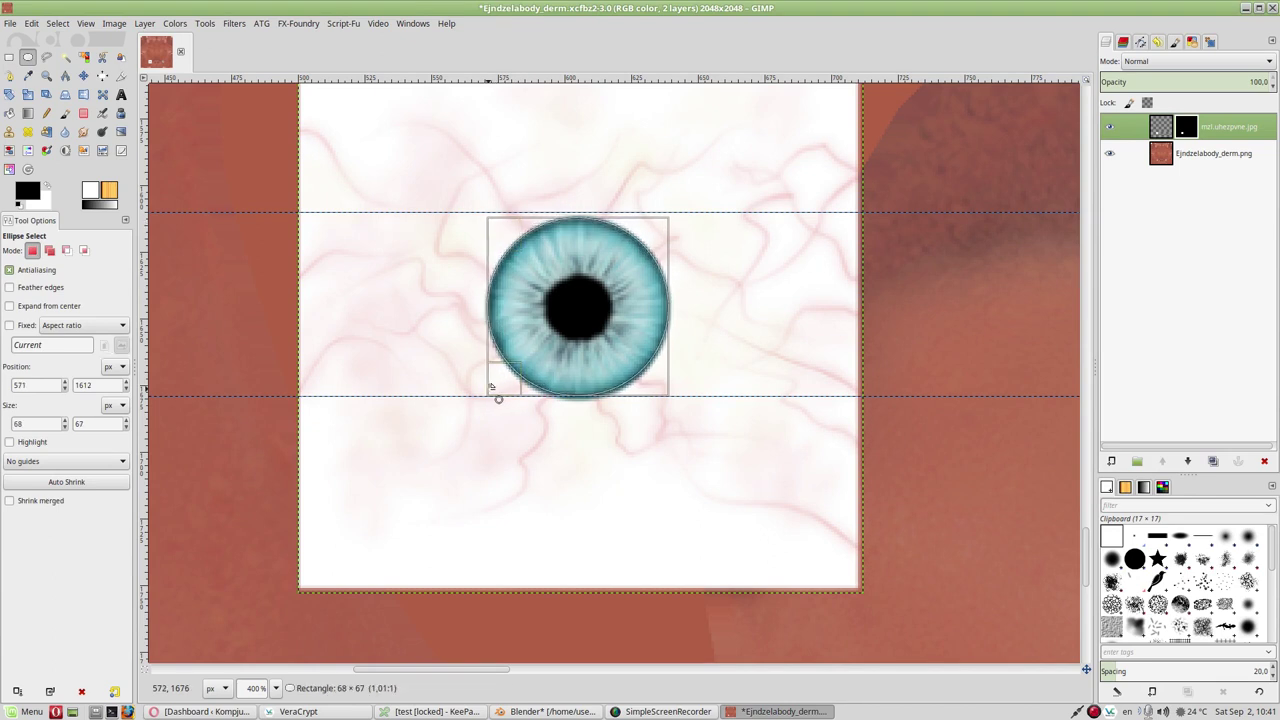
drag(493, 362, 485, 366)
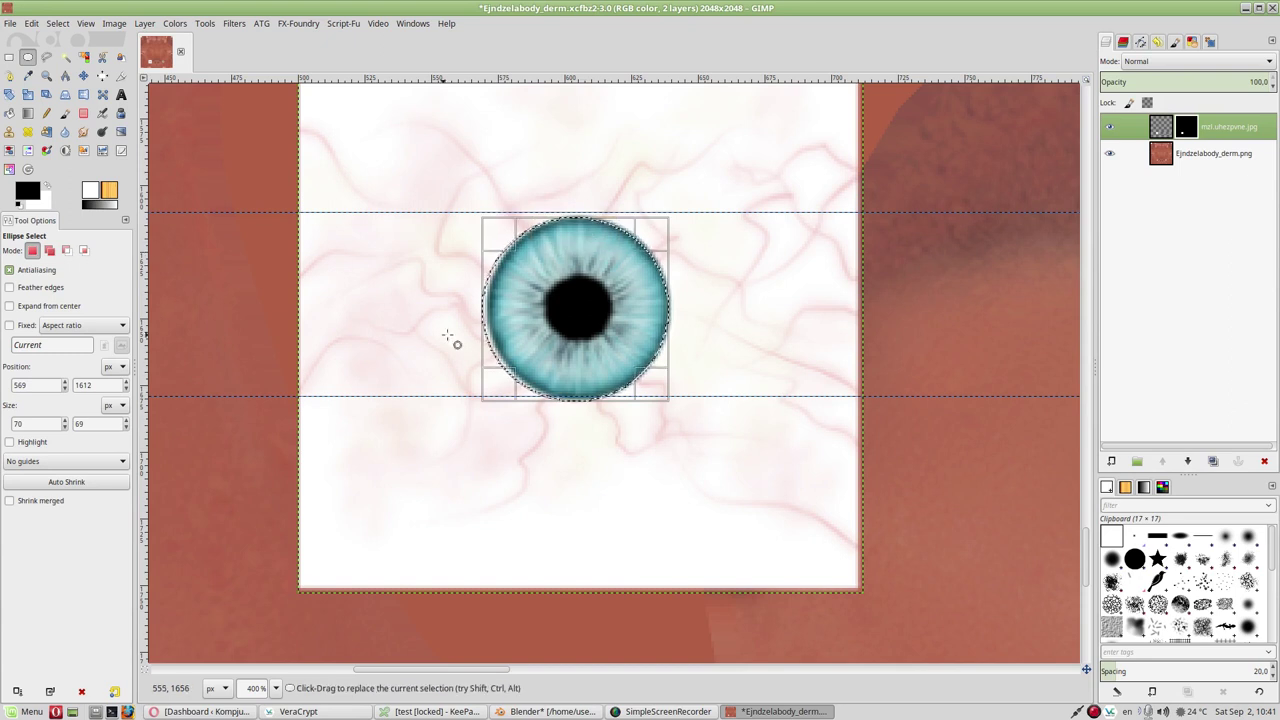
drag(484, 310, 491, 310)
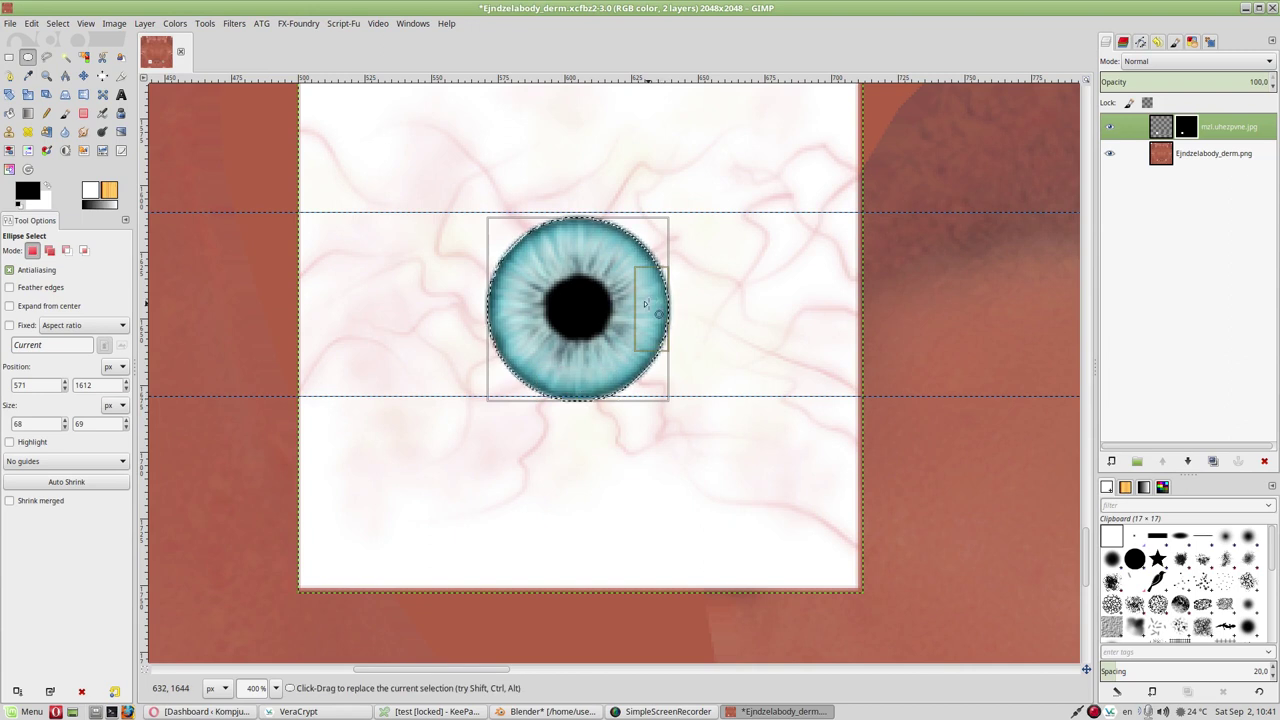
click(127, 430)
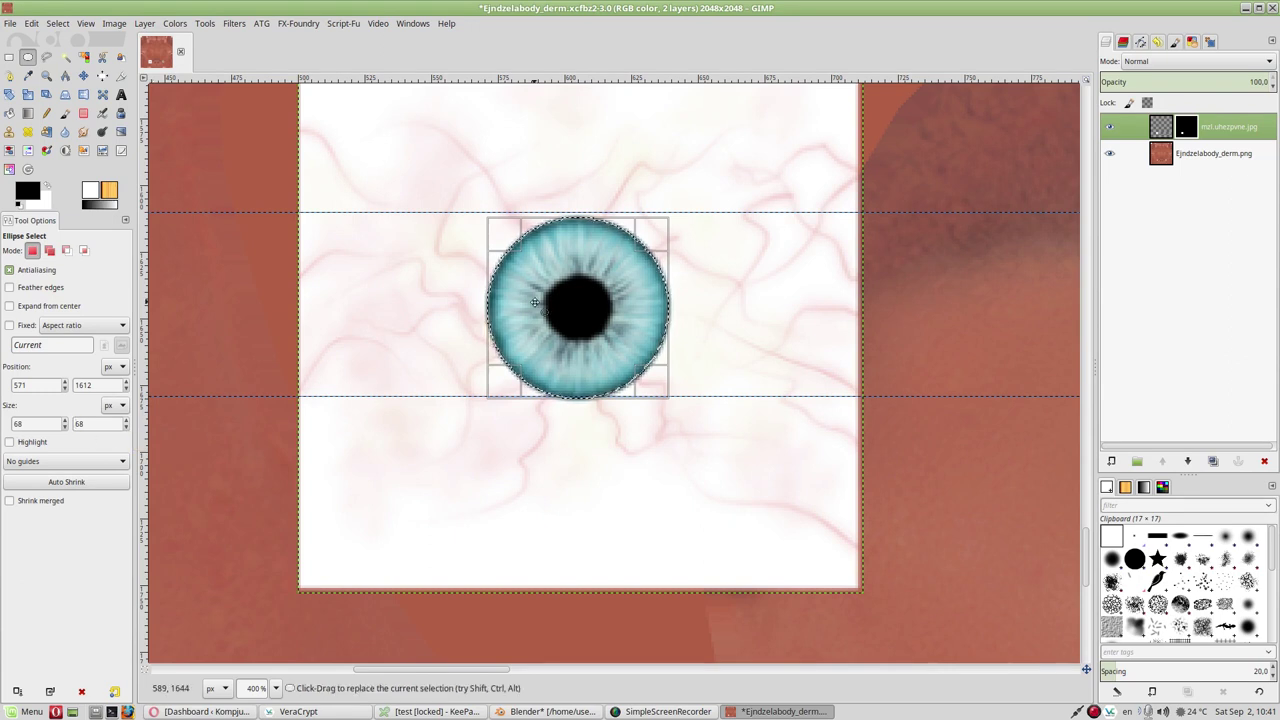
scroll(658, 345, up, 2)
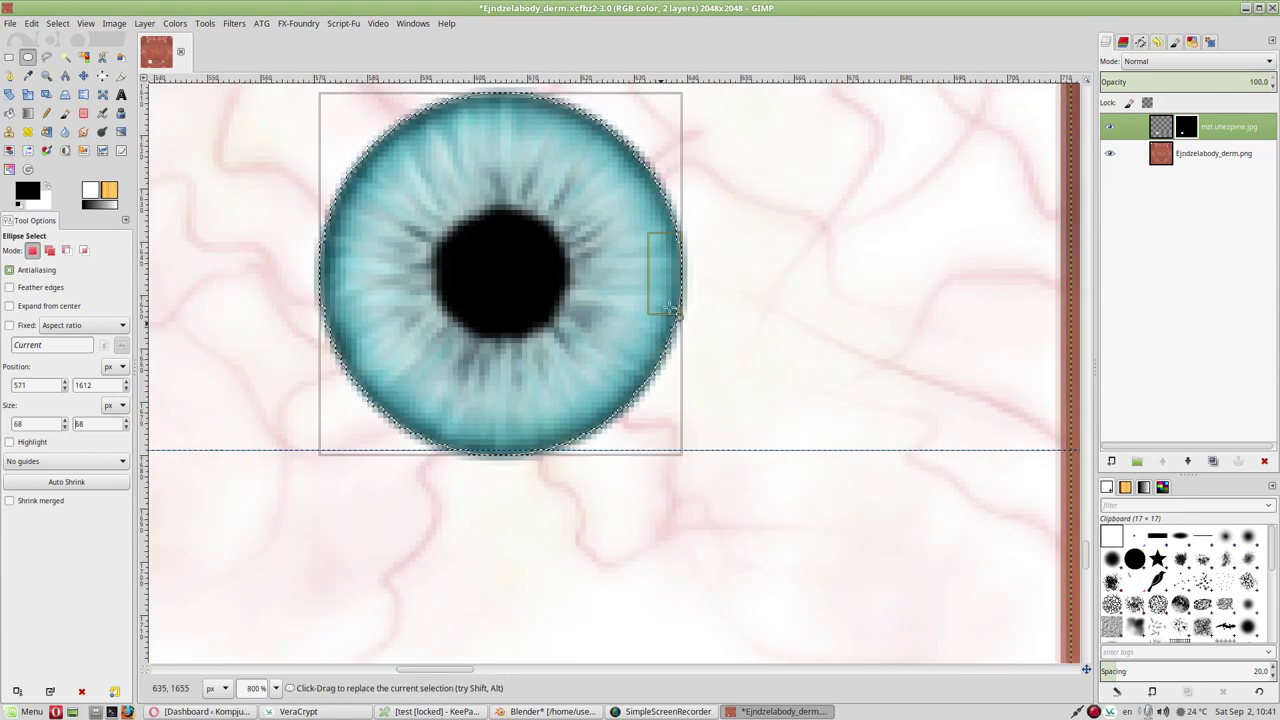
scroll(561, 330, up, 1)
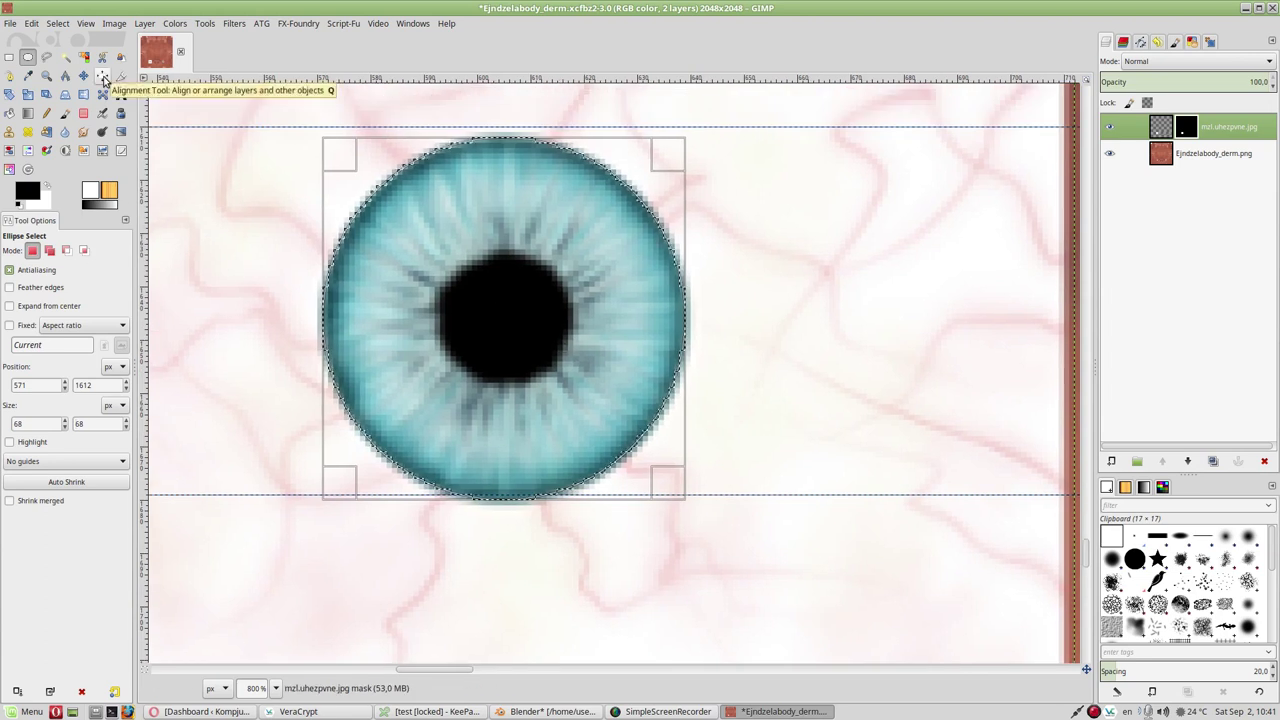
Step: Invert the selection and fill the mask black outside the iris circle
click(63, 23)
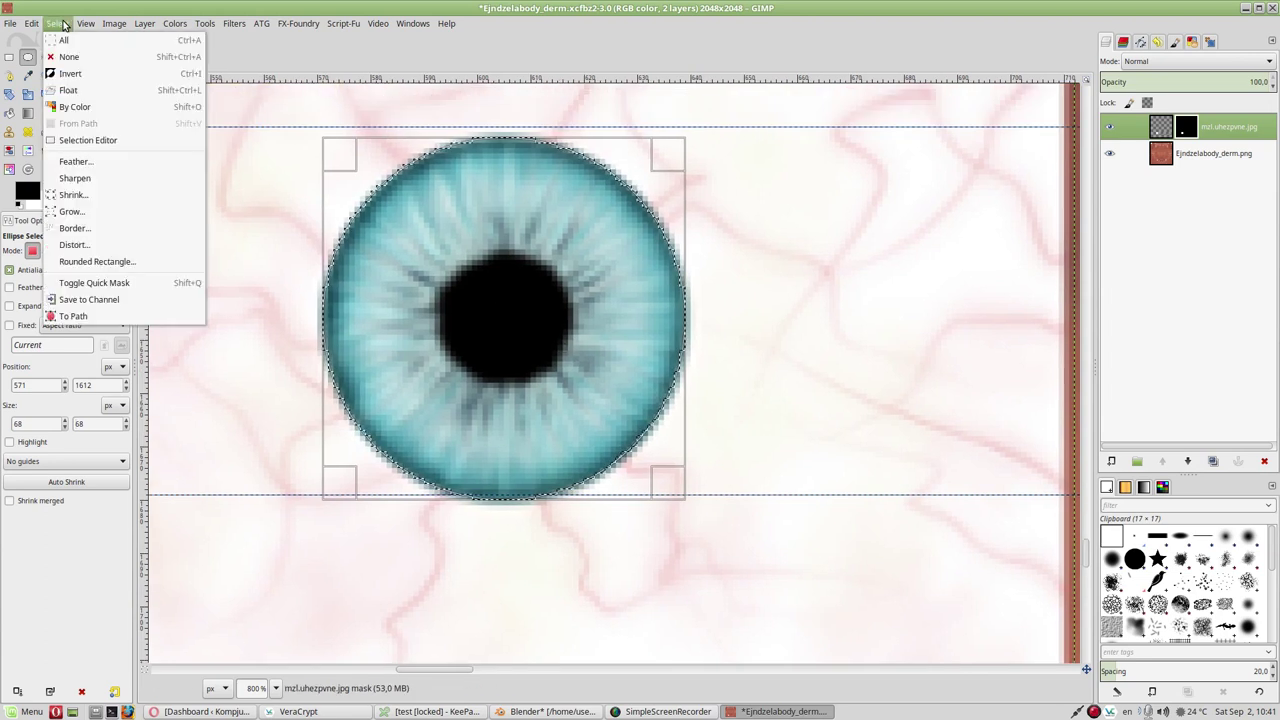
click(70, 73)
drag(27, 197, 262, 205)
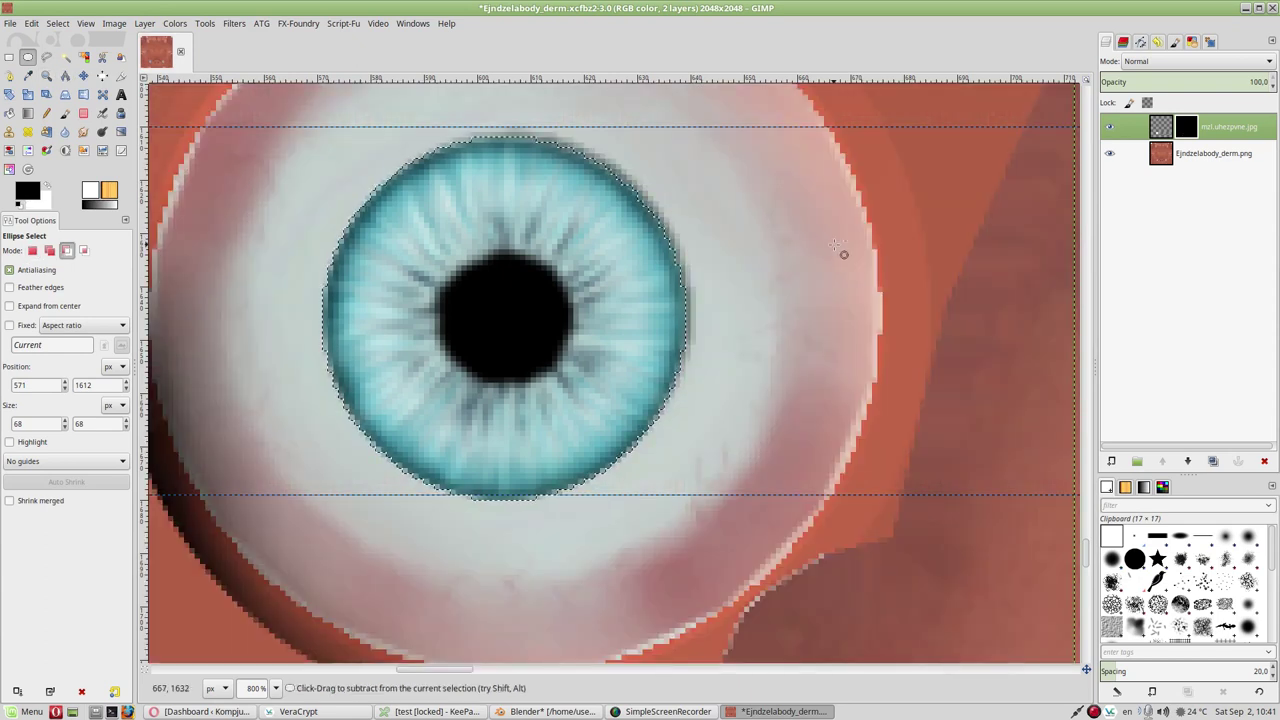
ctrl+scroll(843, 254, down, 3)
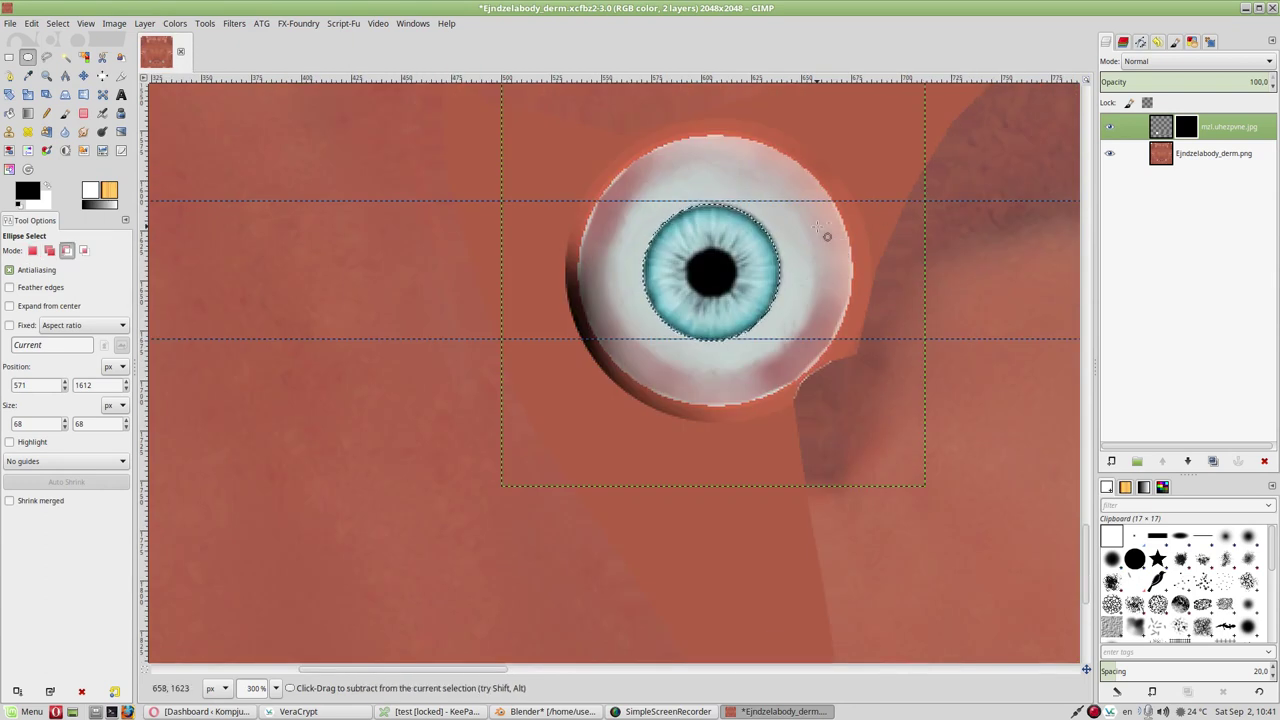
ctrl+scroll(800, 250, down, 2)
ctrl+scroll(780, 248, up, 3)
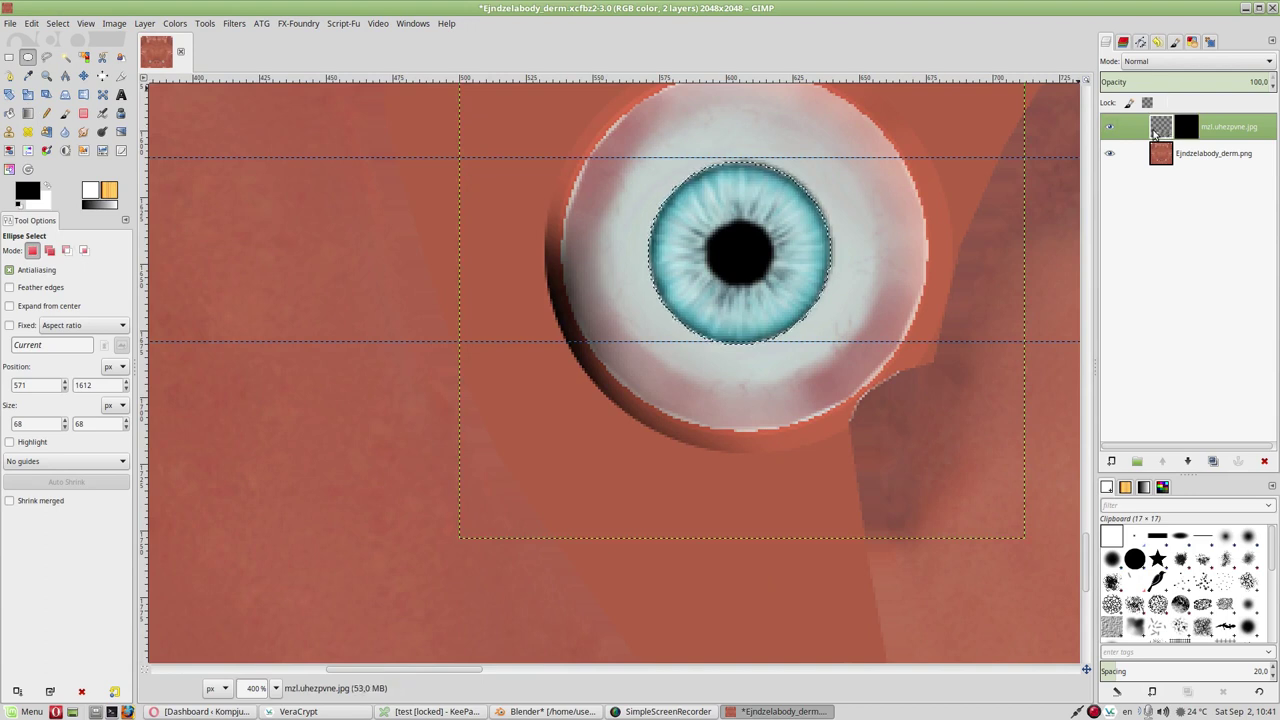
Step: Nudge the iris layer 2 px right and up, compare its visibility, then clear the selection
key(m)
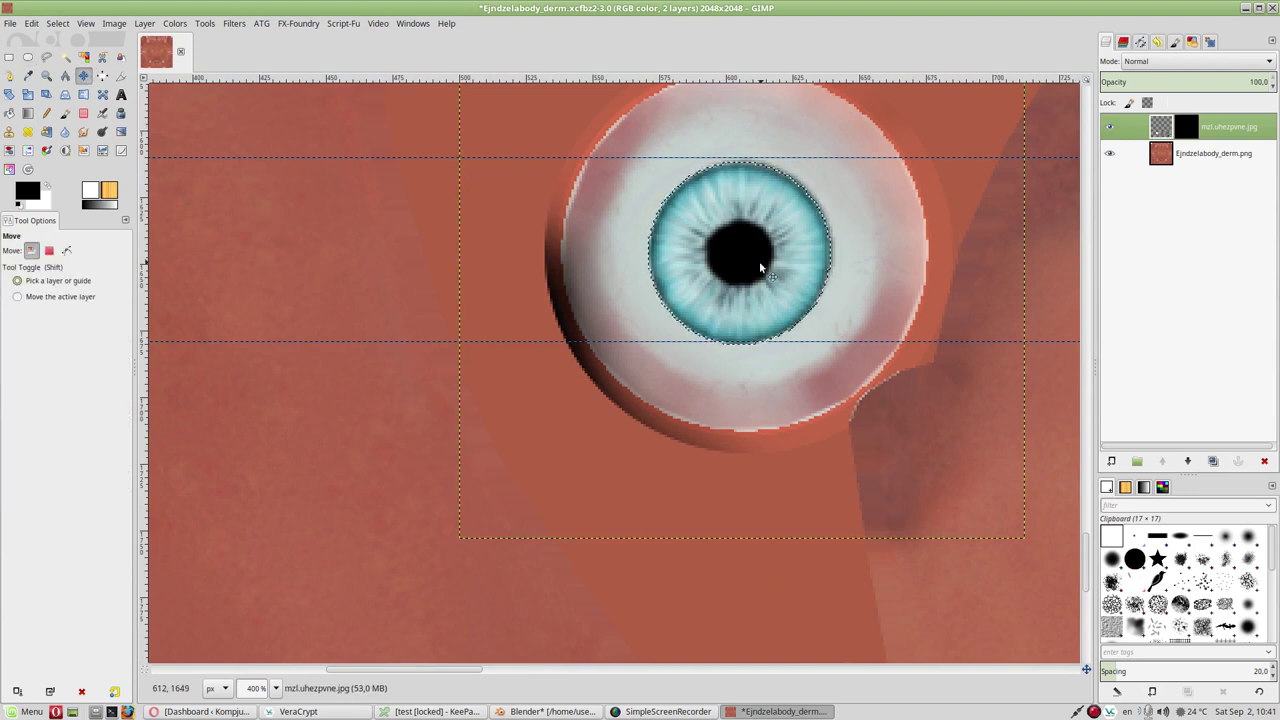
drag(717, 256, 730, 251)
click(1109, 127)
click(1109, 127)
click(1110, 128)
click(1110, 128)
click(1110, 128)
click(1110, 128)
click(1110, 128)
click(1110, 128)
click(62, 25)
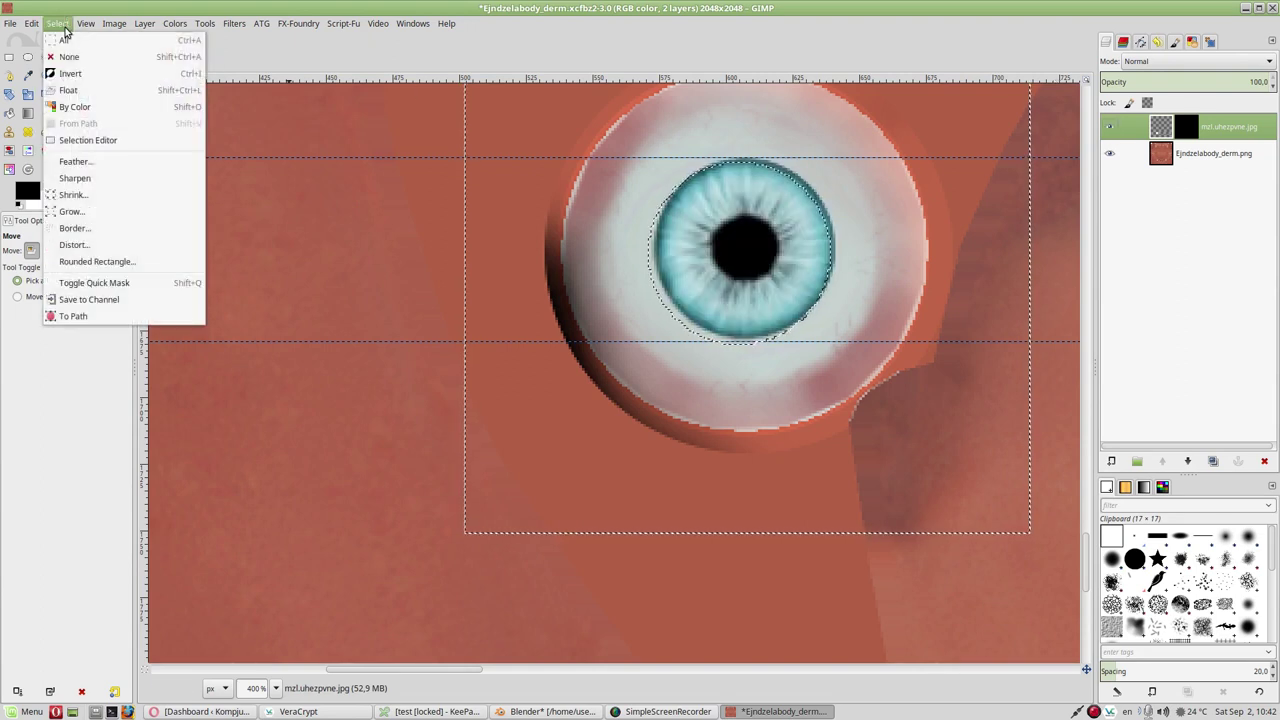
click(69, 57)
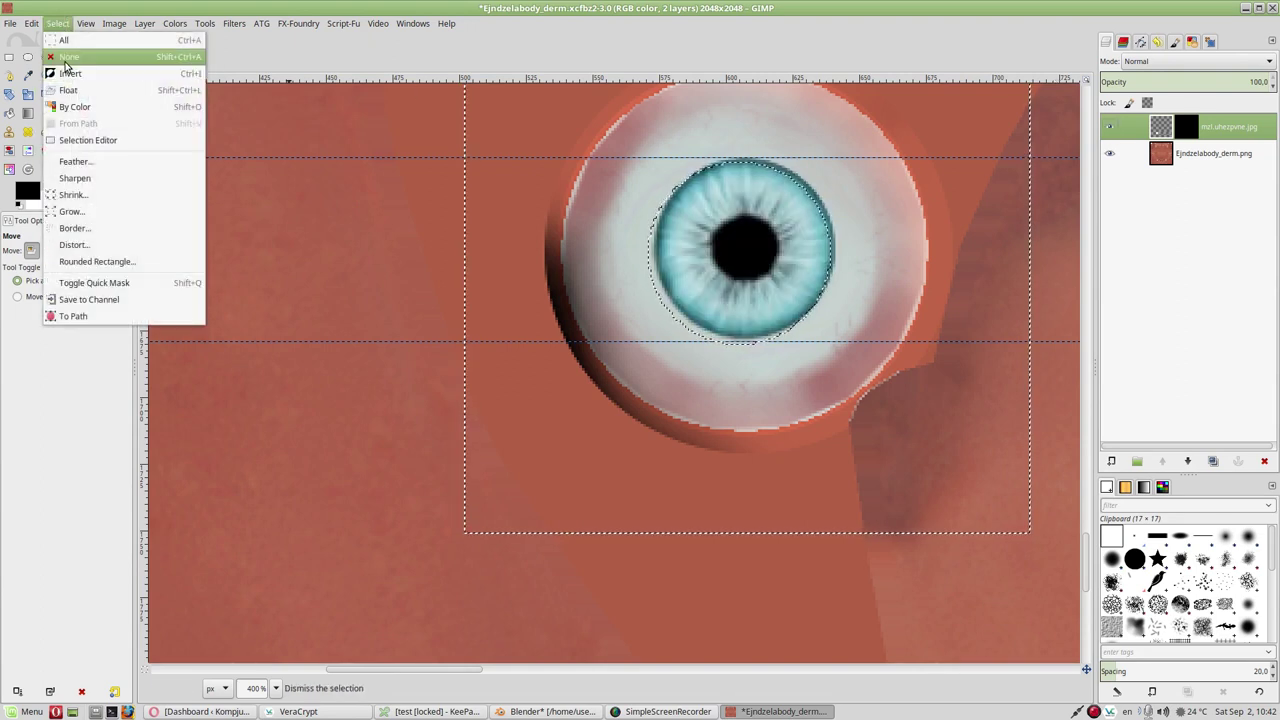
click(1110, 128)
click(1110, 128)
click(1110, 128)
click(1110, 128)
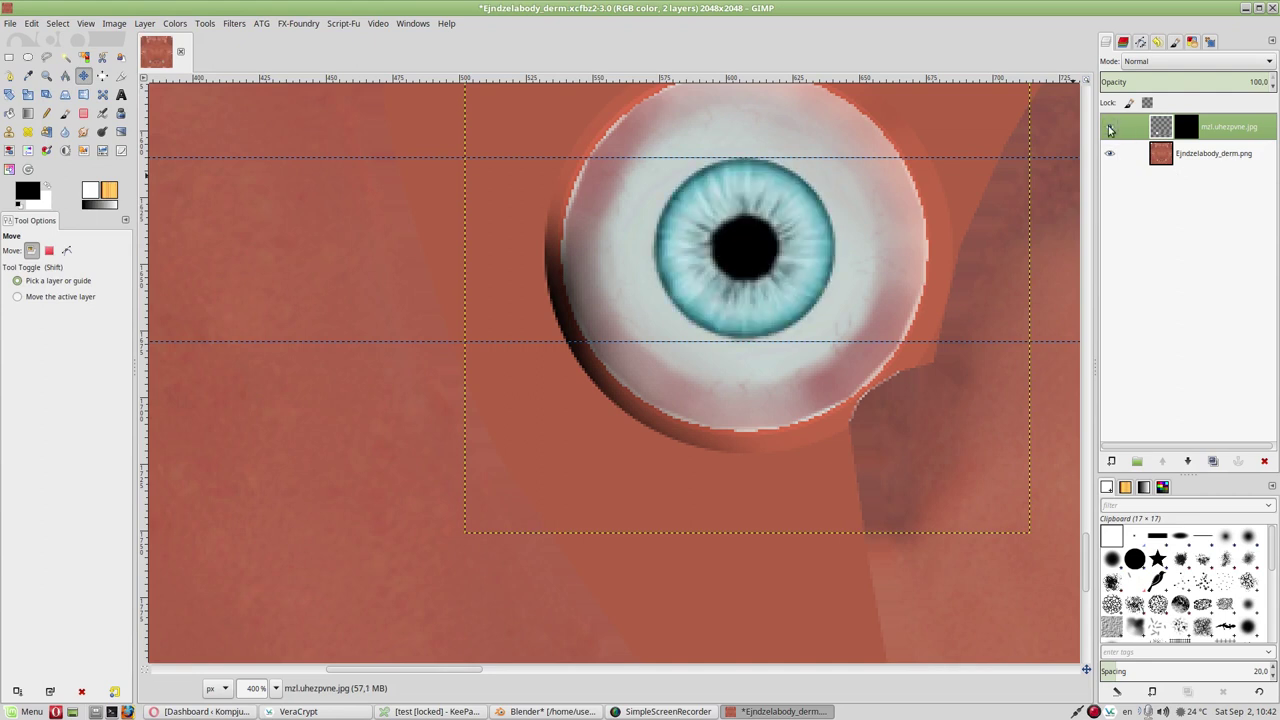
click(1186, 128)
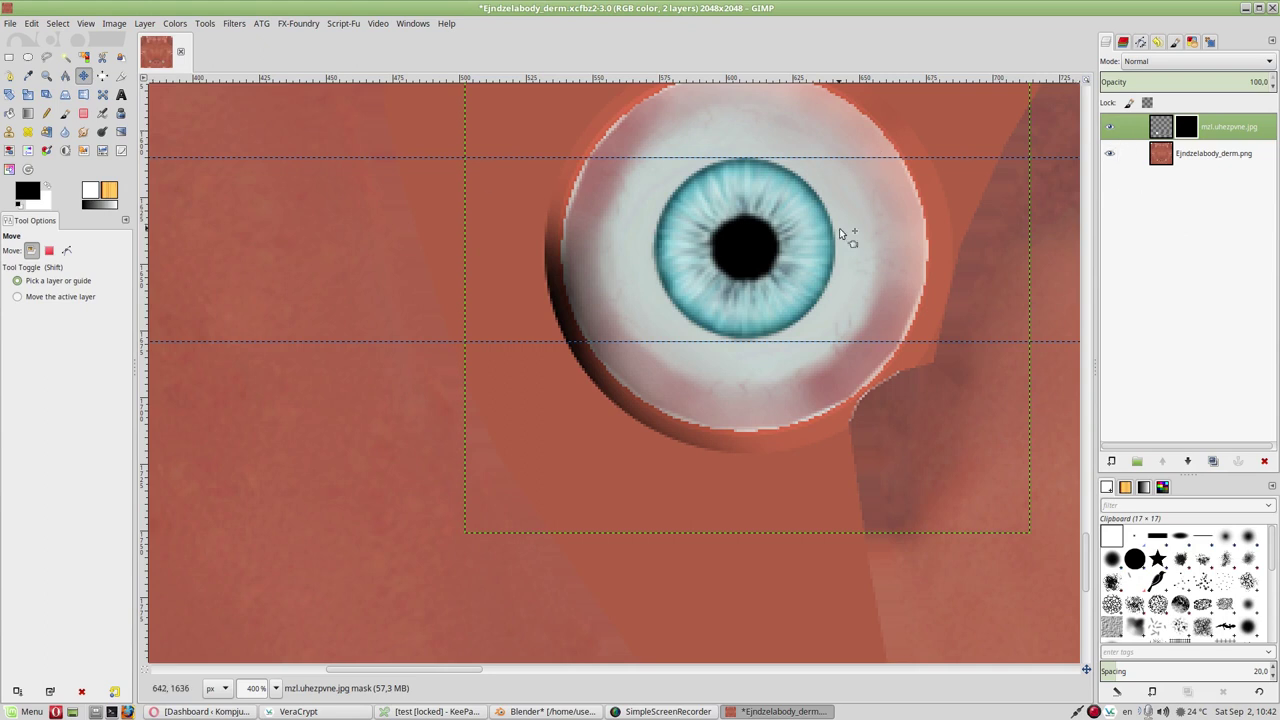
drag(870, 230, 756, 313)
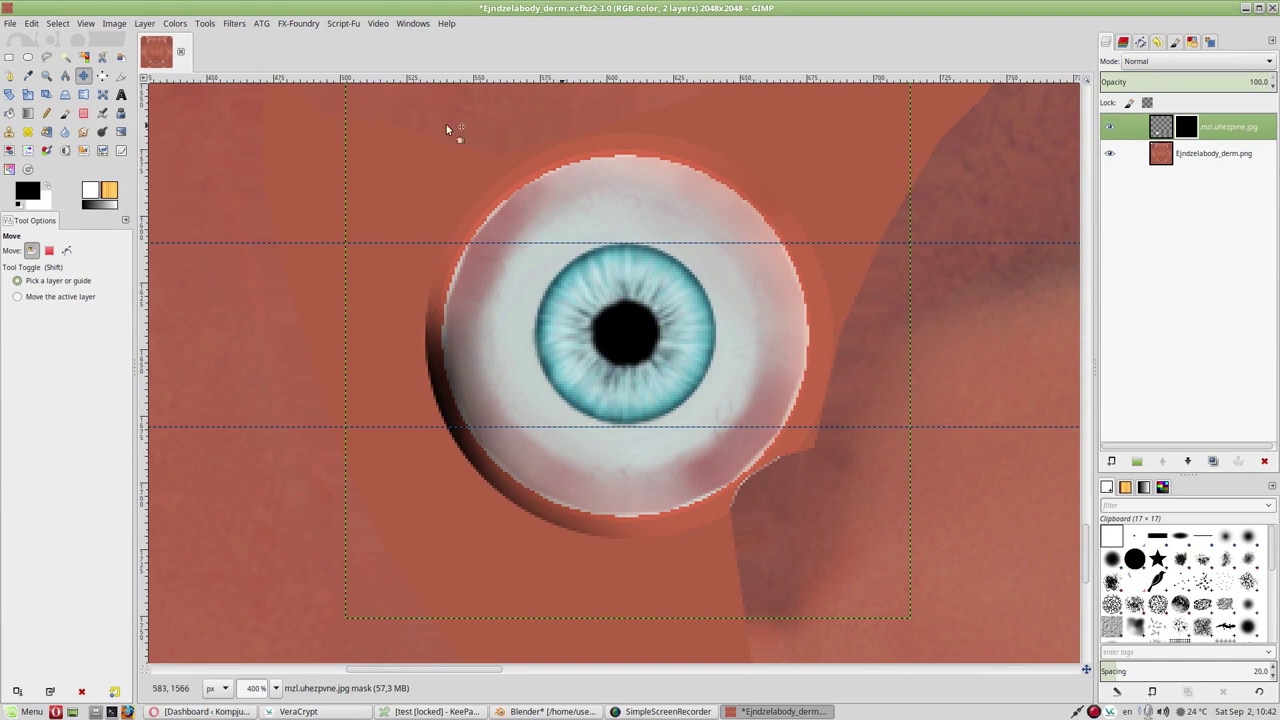
click(1161, 126)
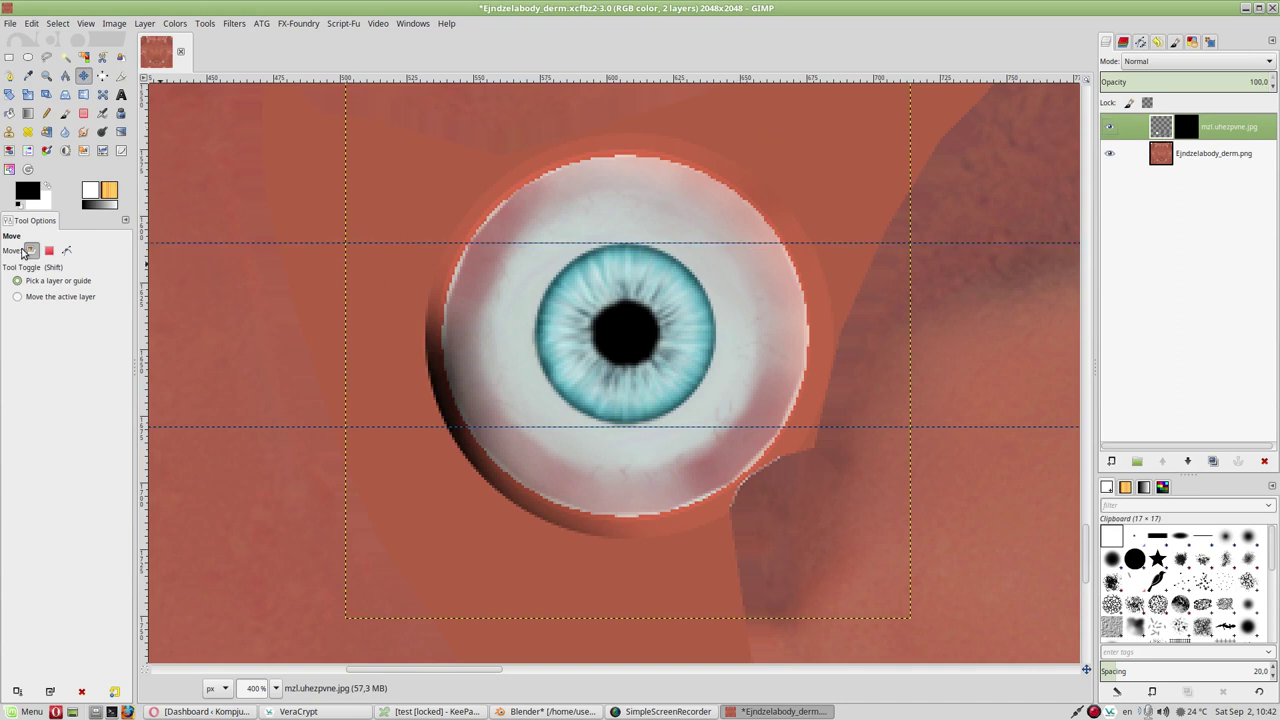
drag(27, 190, 538, 315)
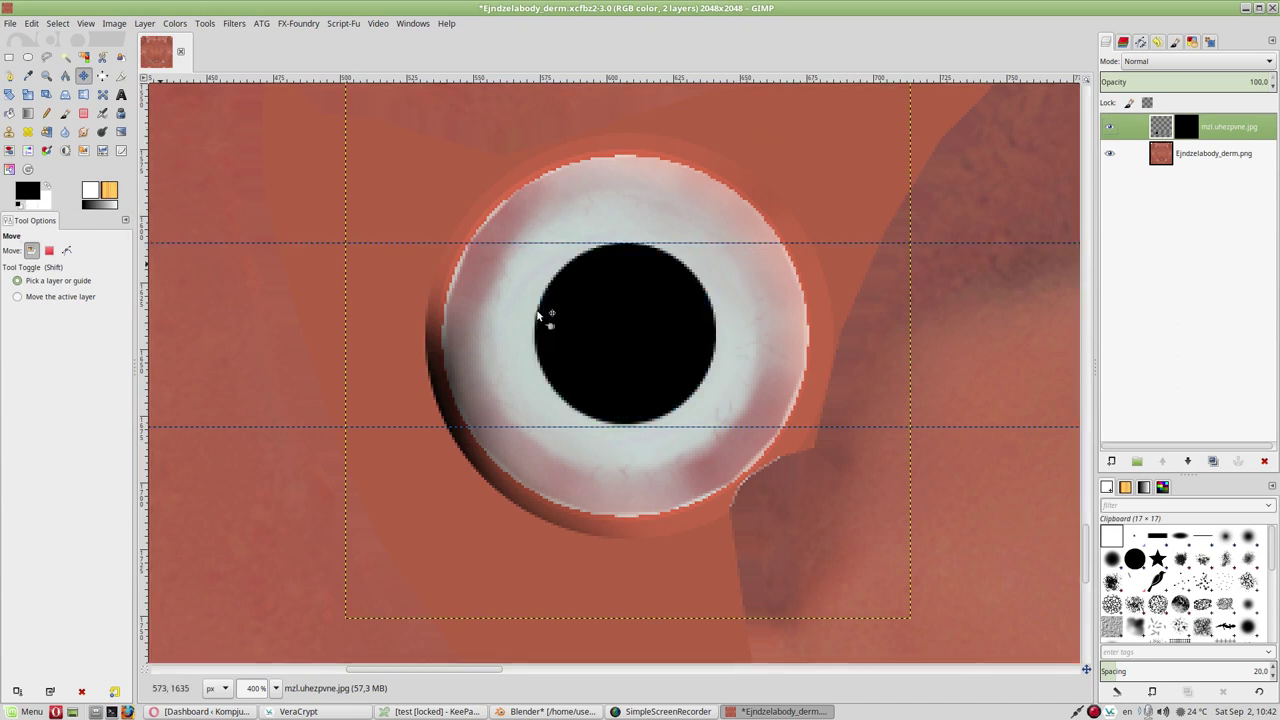
key(ctrl+z)
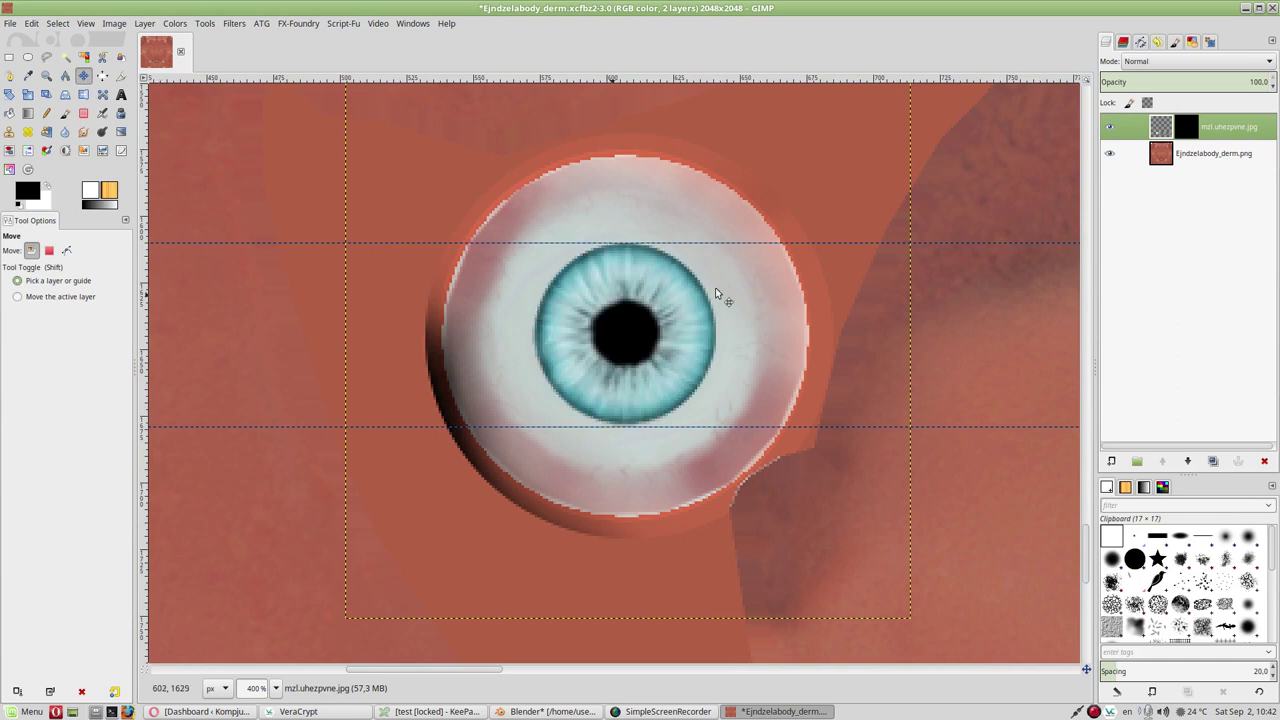
click(1184, 126)
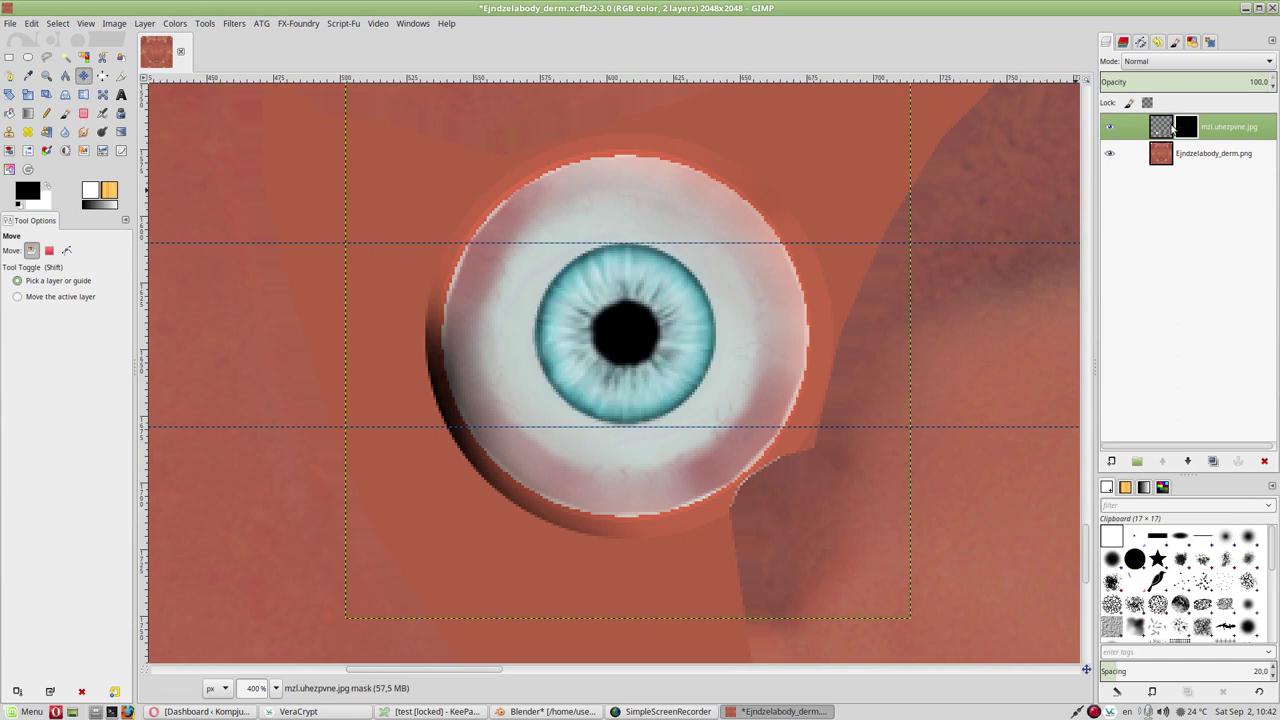
click(1156, 130)
click(1188, 130)
click(1158, 132)
click(1186, 130)
Step: Display the iris layer's mask on its own
right_click(1218, 138)
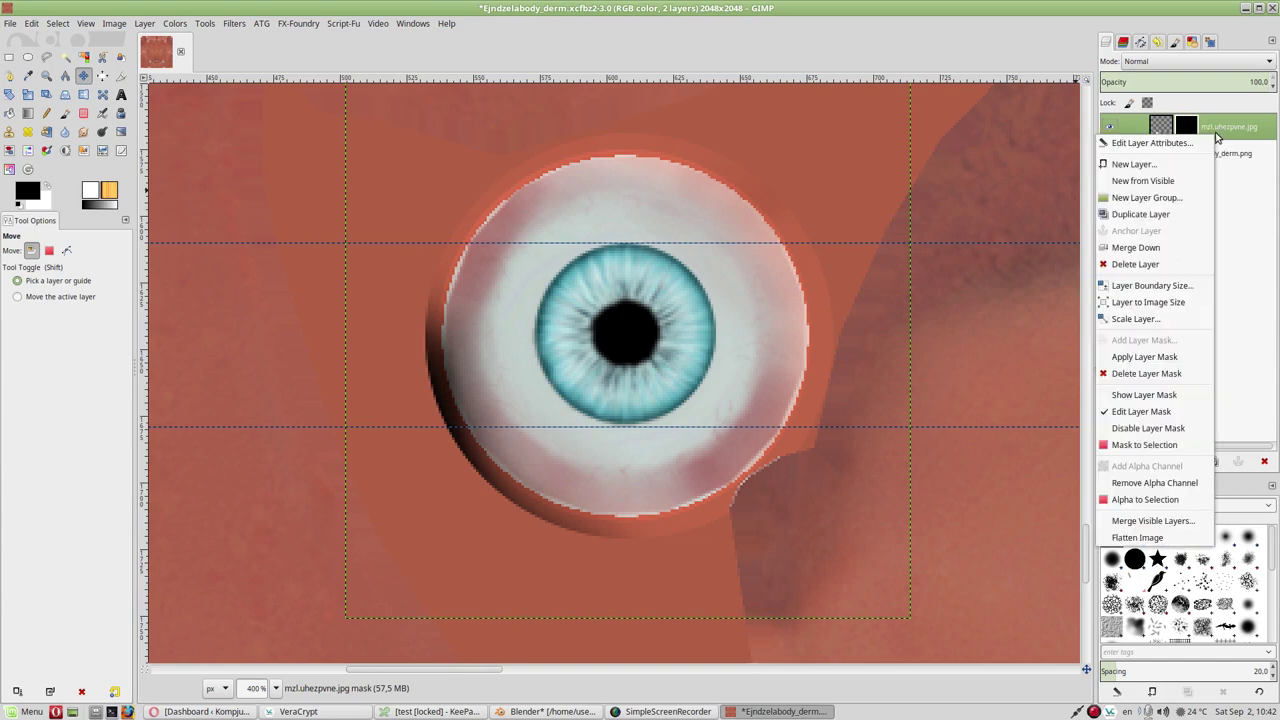
click(1172, 394)
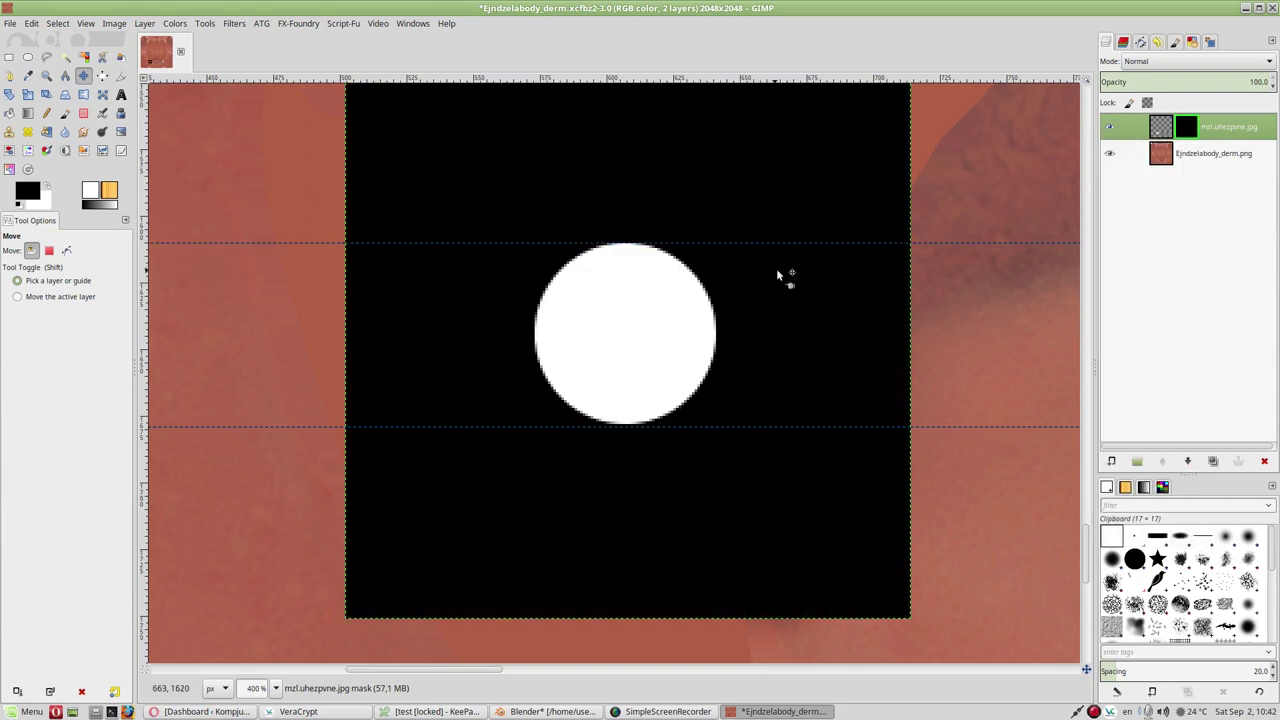
drag(773, 279, 706, 364)
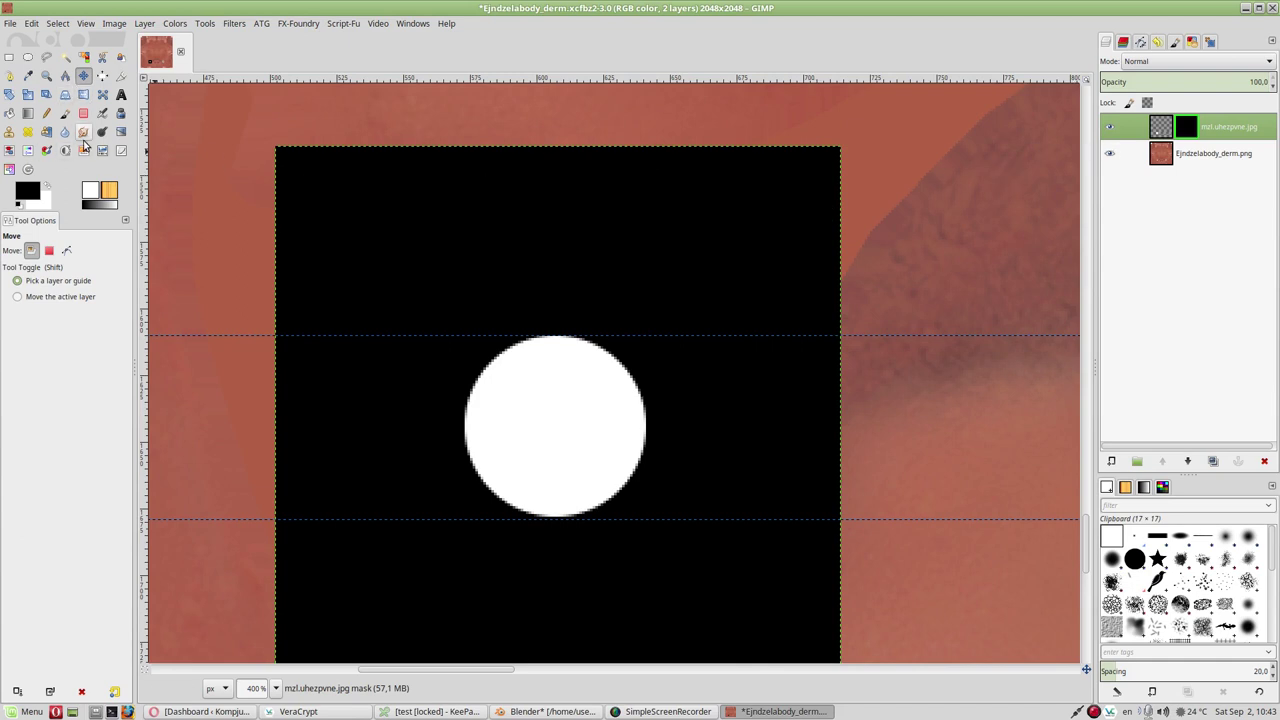
Step: Fill the mask with a top-to-bottom black-to-white gradient and stop showing the mask
click(27, 113)
drag(566, 185, 569, 575)
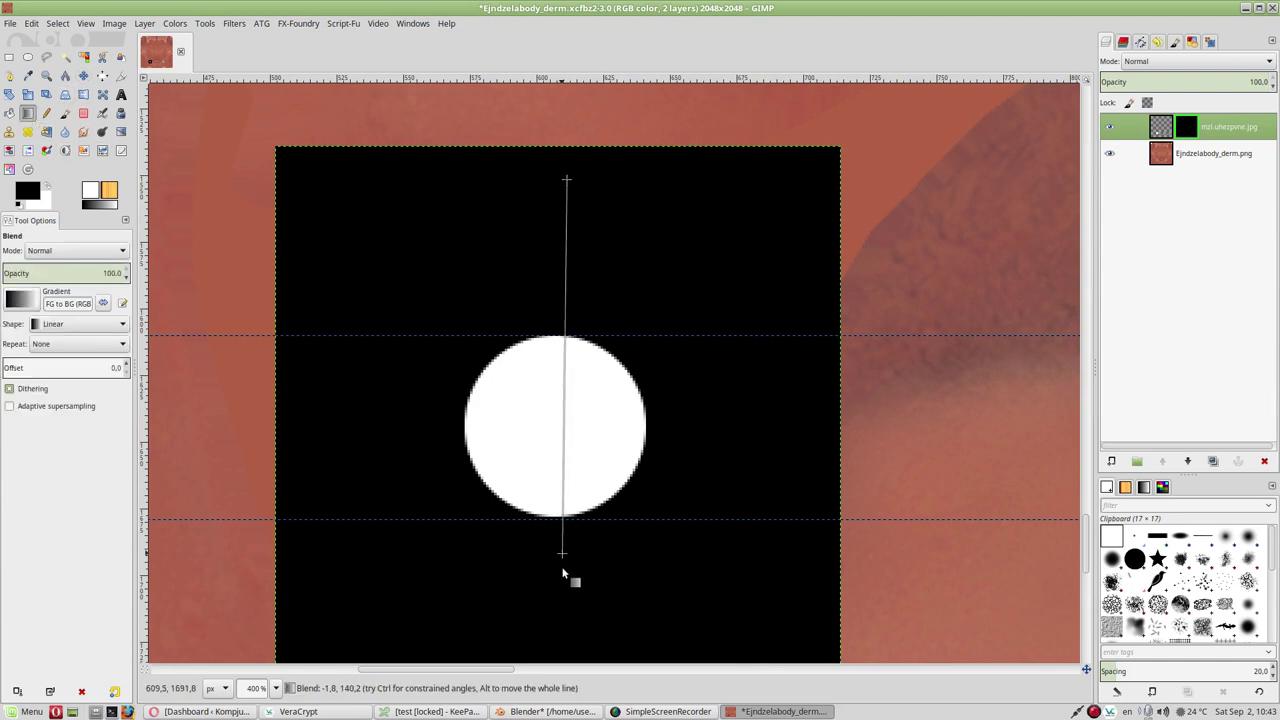
right_click(1184, 135)
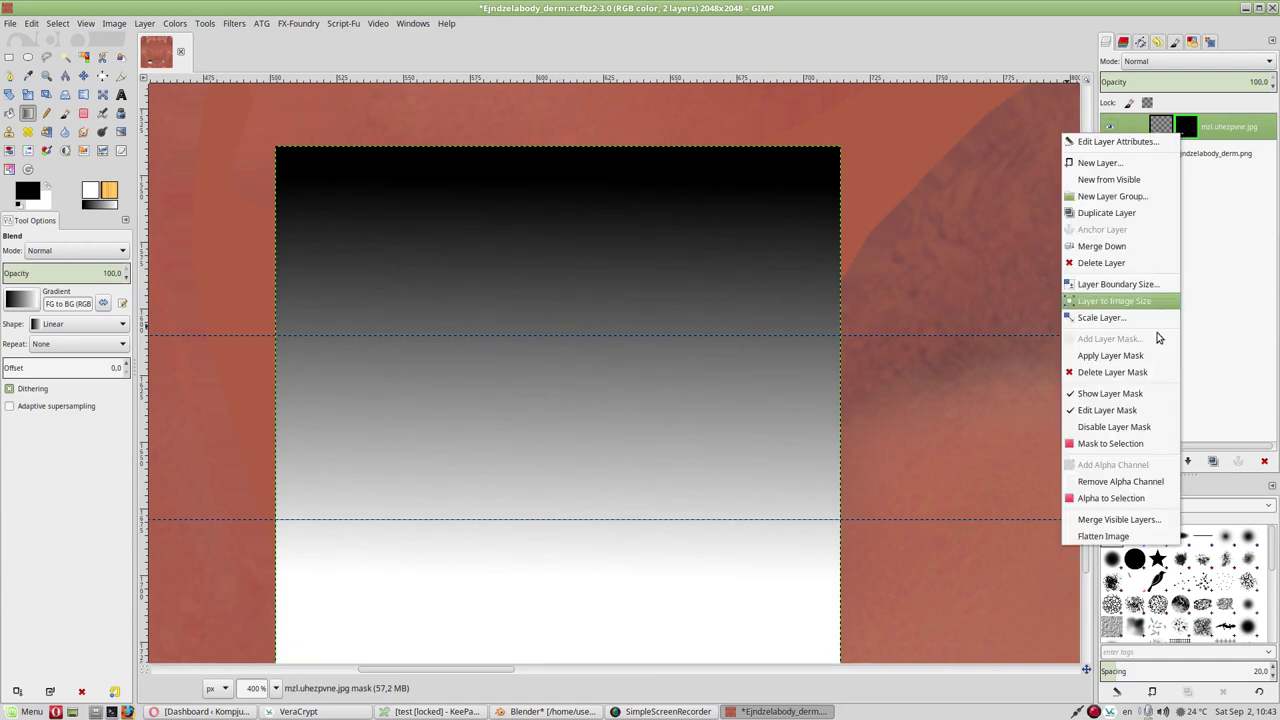
click(1110, 394)
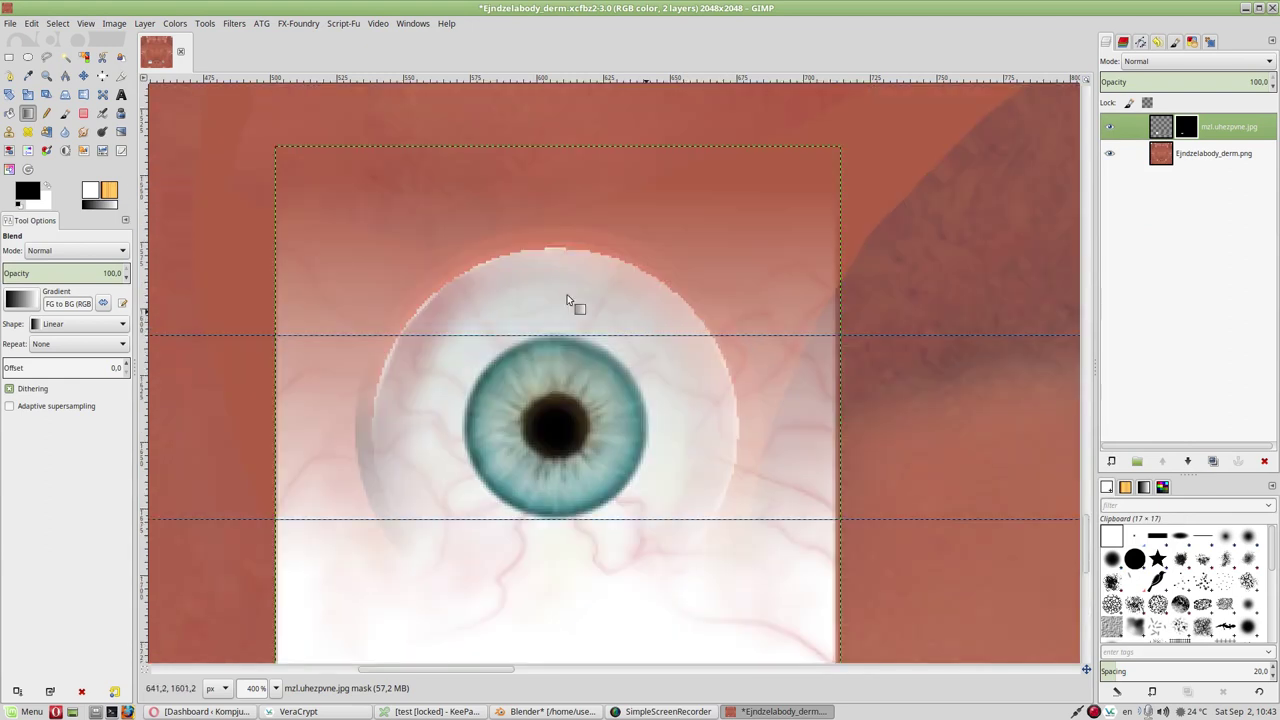
Step: Duplicate the blended iris layer, creating 'mzl.uhezpvne.jpg copy' for the second eye
click(11, 58)
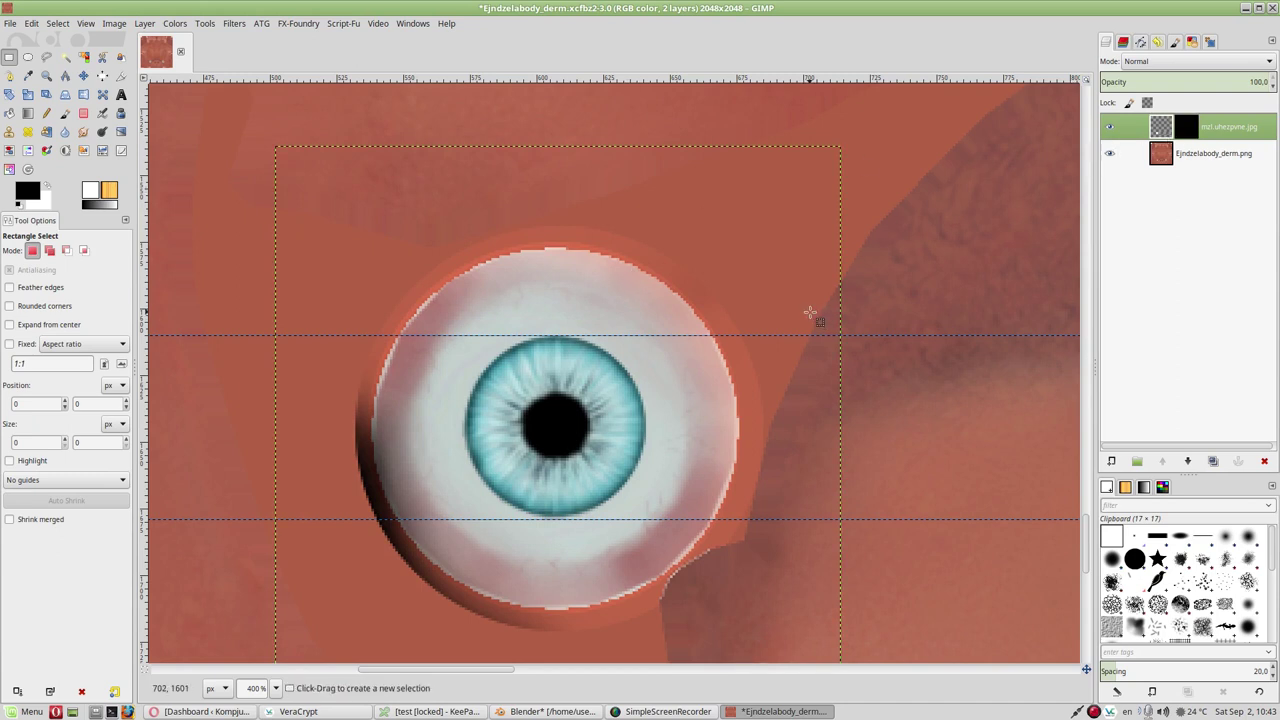
scroll(816, 316, down, 7)
scroll(814, 312, up, 5)
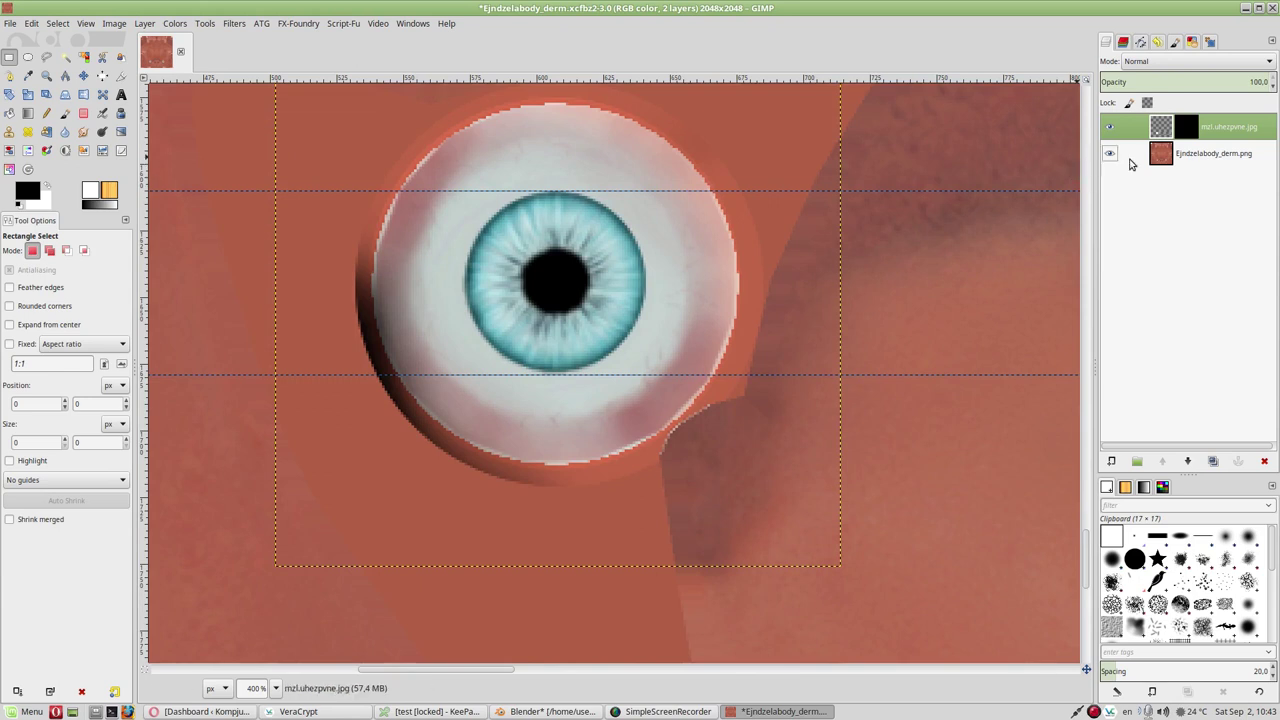
click(1216, 464)
scroll(792, 291, down, 3)
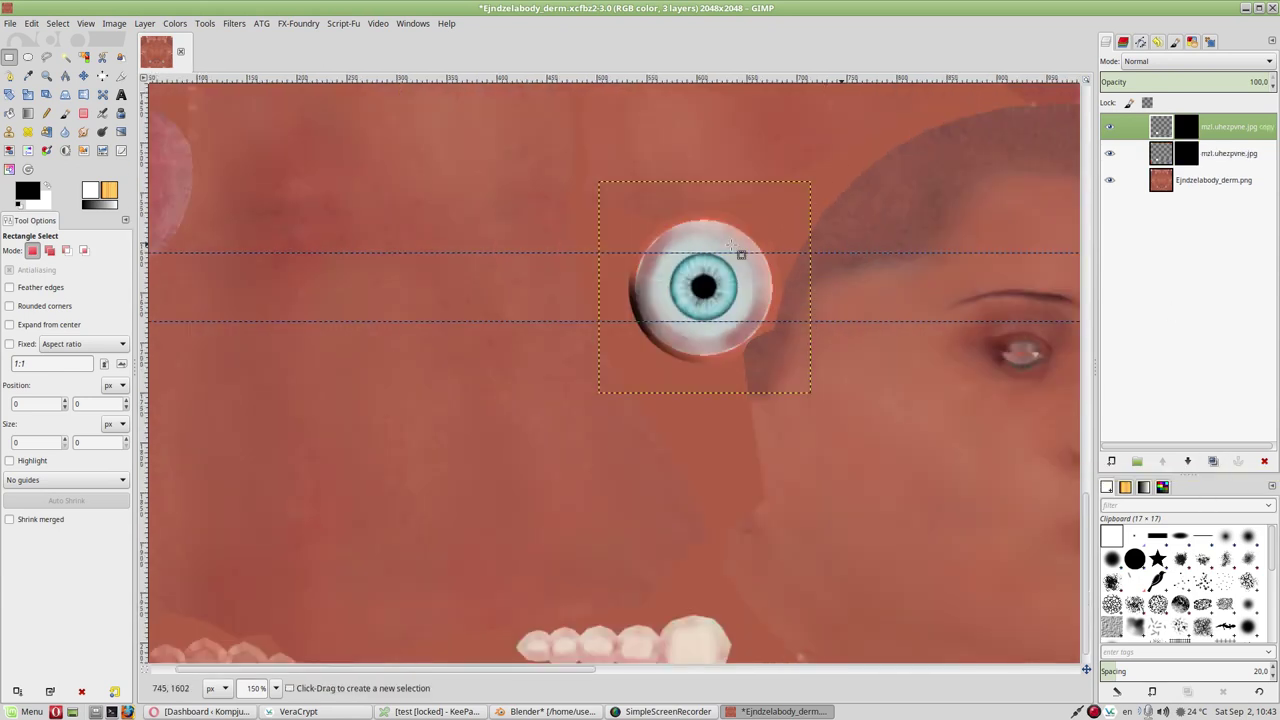
Step: Drag the copied iris layer with the Move tool over the other eye area
key(m)
drag(706, 291, 1003, 289)
scroll(883, 363, right, 10)
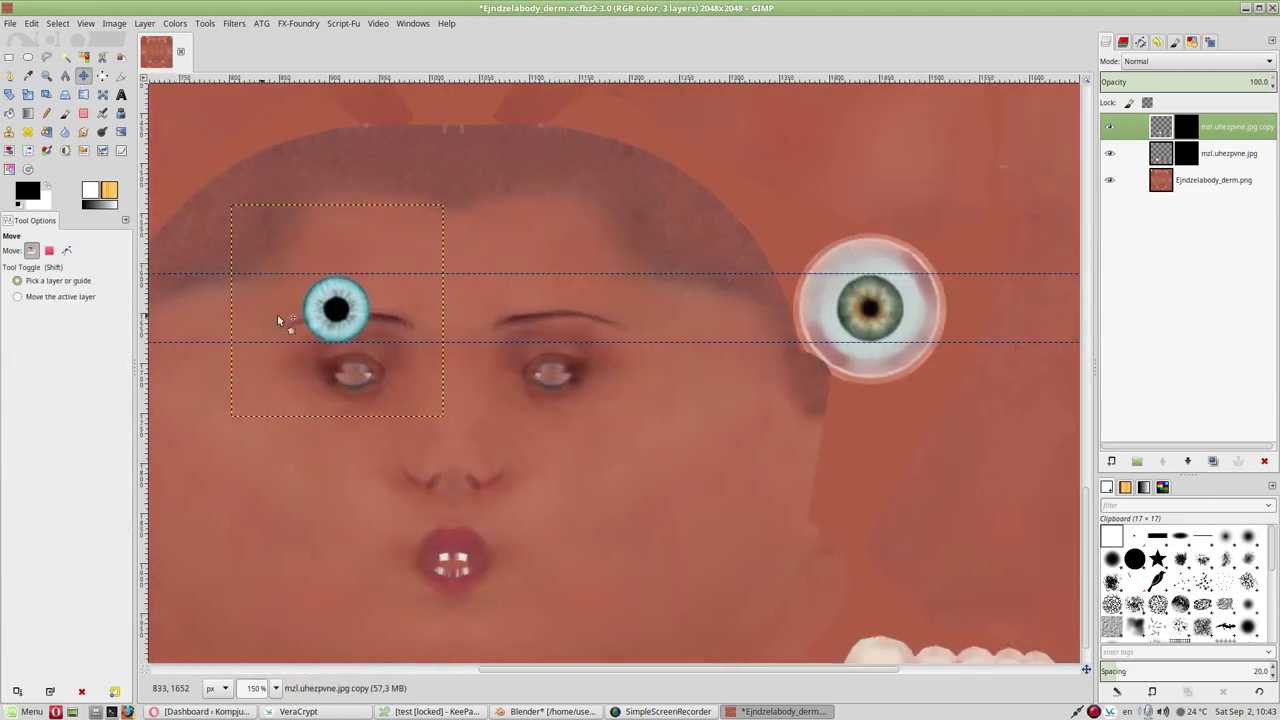
drag(337, 307, 872, 304)
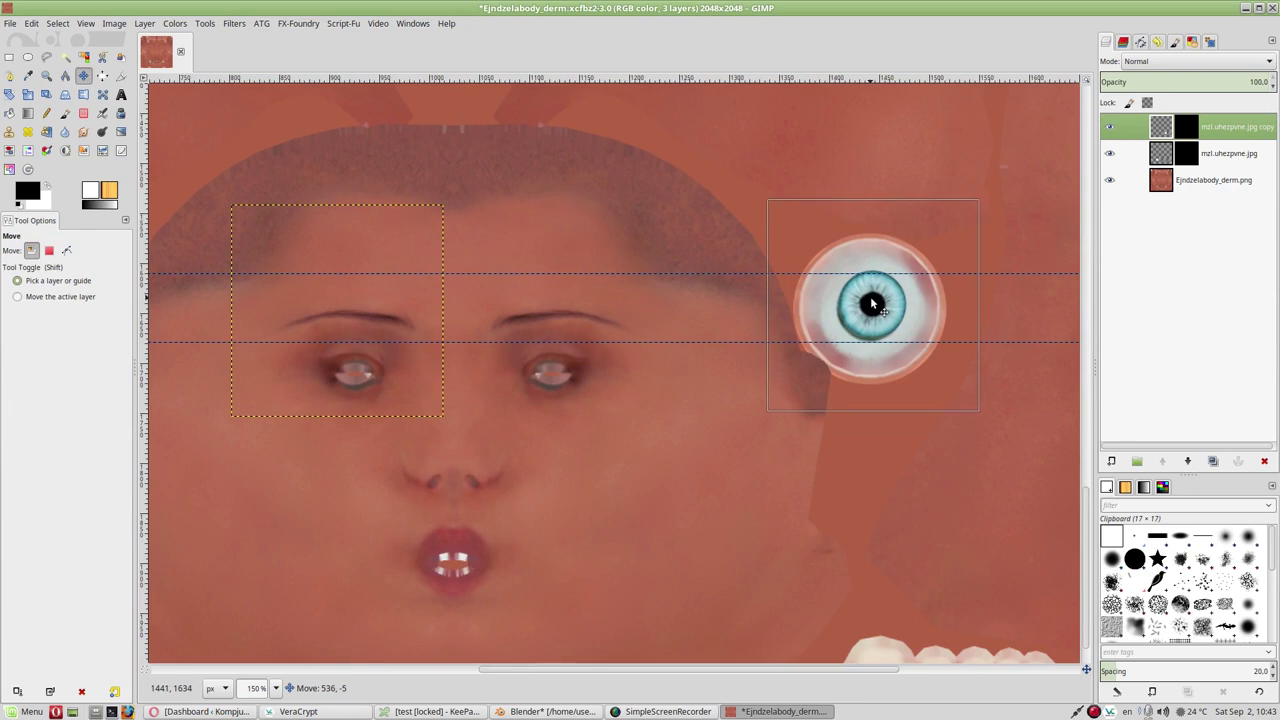
drag(872, 304, 868, 307)
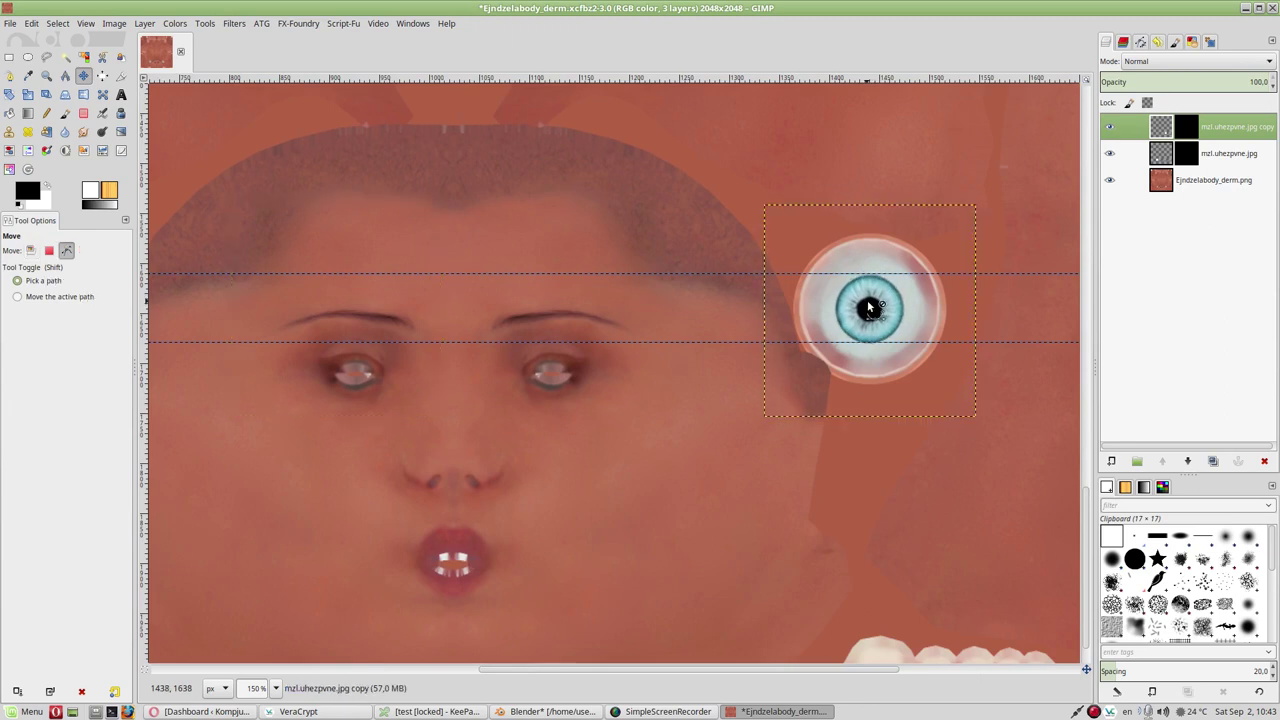
Step: Toggle the copied iris layer's visibility repeatedly to compare its placement
scroll(868, 307, up, 3)
scroll(868, 305, up, 2)
click(1108, 127)
click(1108, 127)
click(1108, 127)
click(1108, 127)
click(1108, 127)
click(1108, 127)
click(1108, 127)
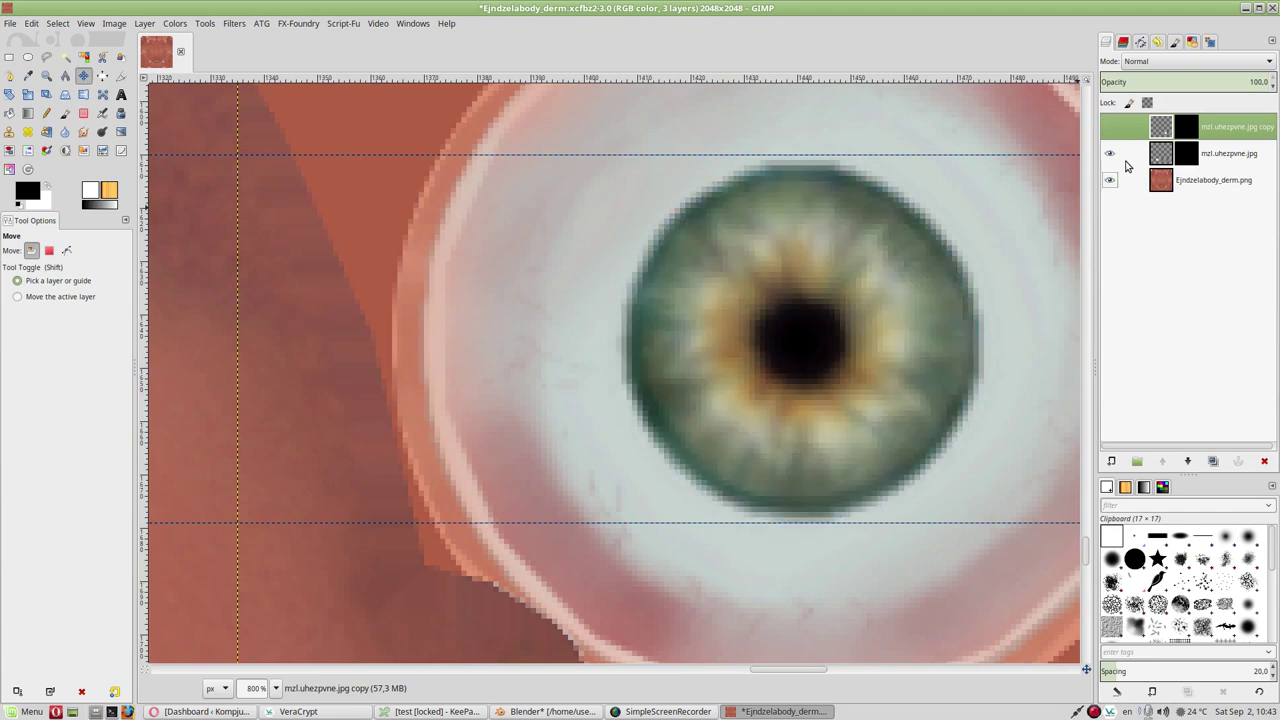
click(1108, 127)
Step: Nudge the copied iris up by one pixel and recheck its alignment, then zoom out
drag(830, 345, 829, 340)
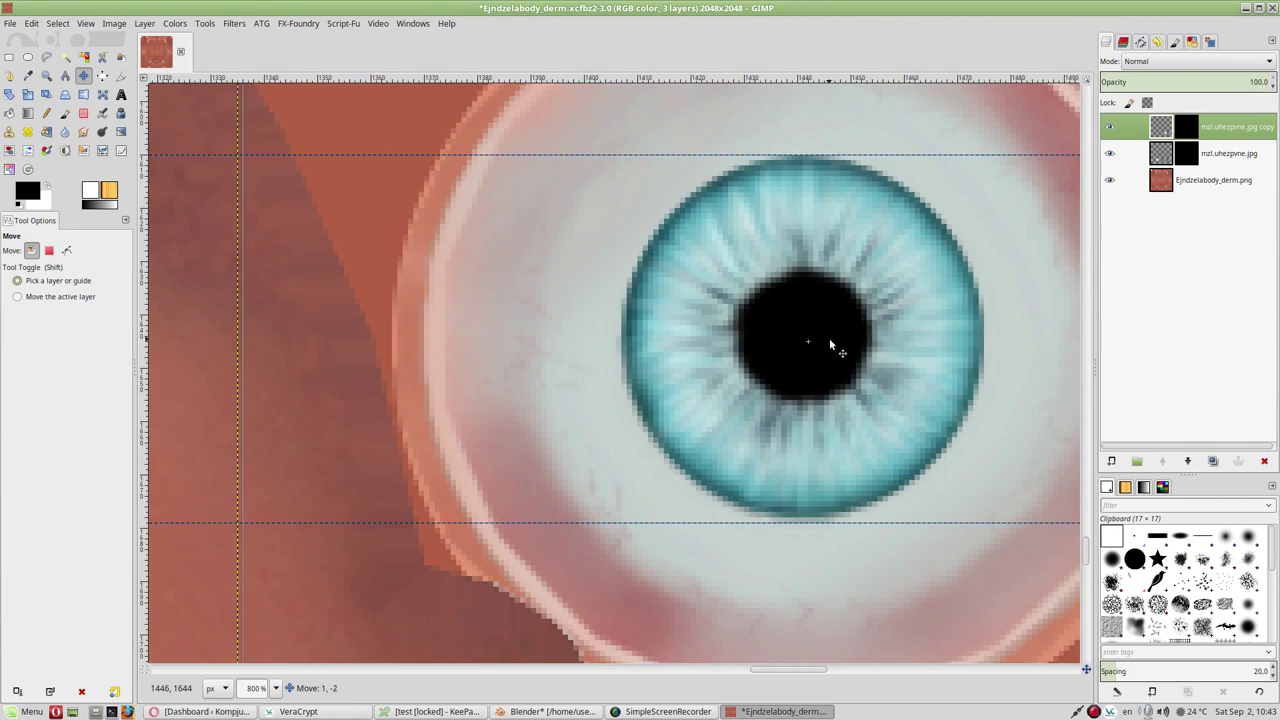
click(1112, 136)
click(1108, 127)
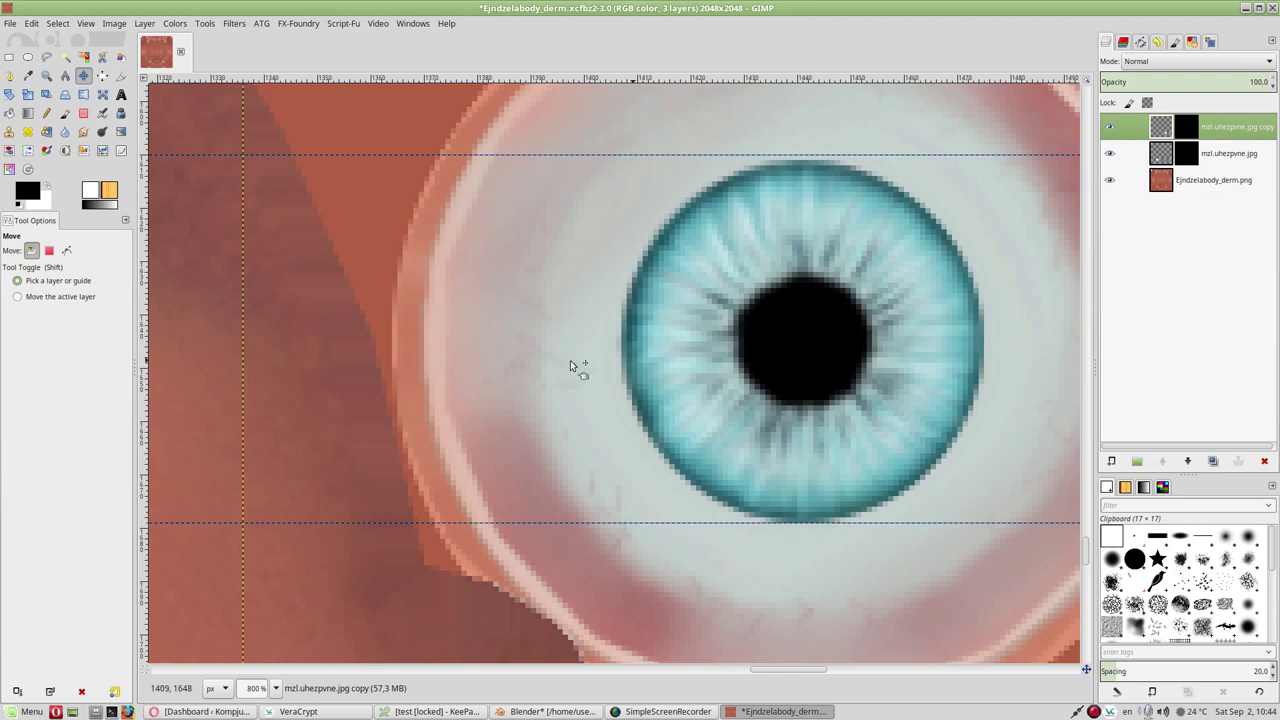
scroll(483, 338, down, 4)
scroll(483, 338, down, 3)
scroll(394, 349, down, 1)
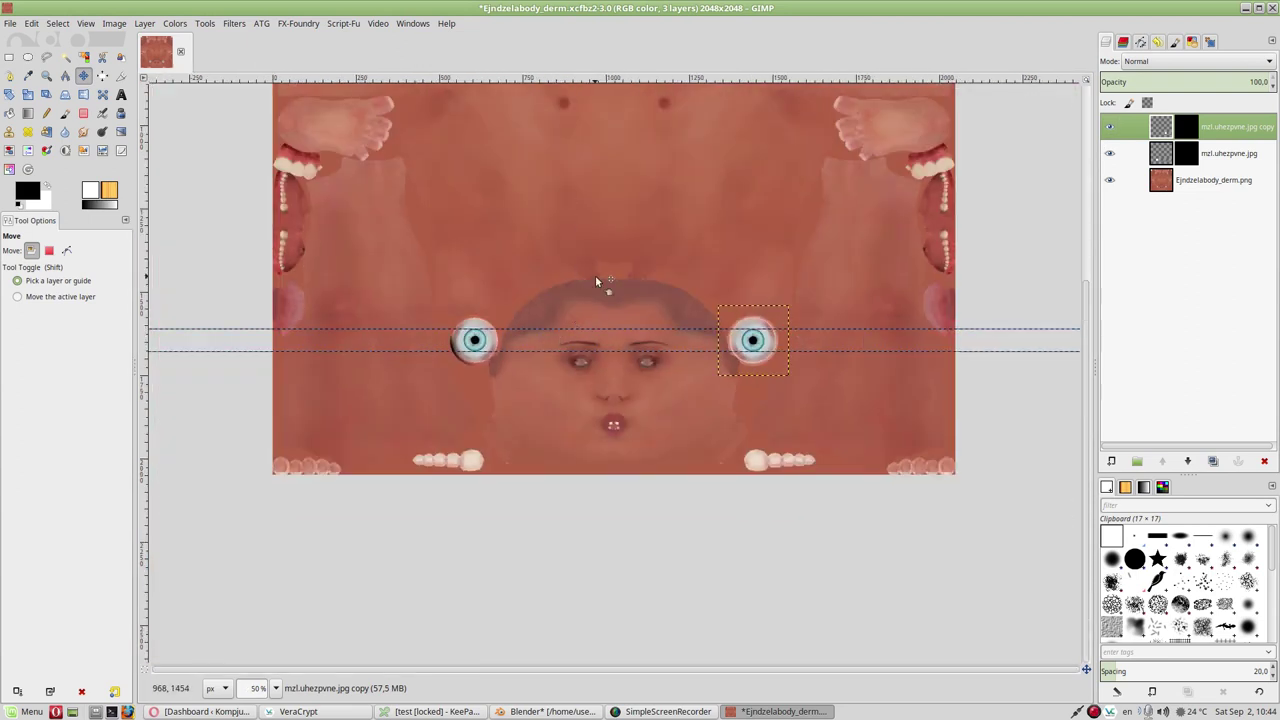
Step: Cancel an Export As attempt and close the skin texture image, triggering the unsaved-changes prompt
click(10, 23)
click(52, 257)
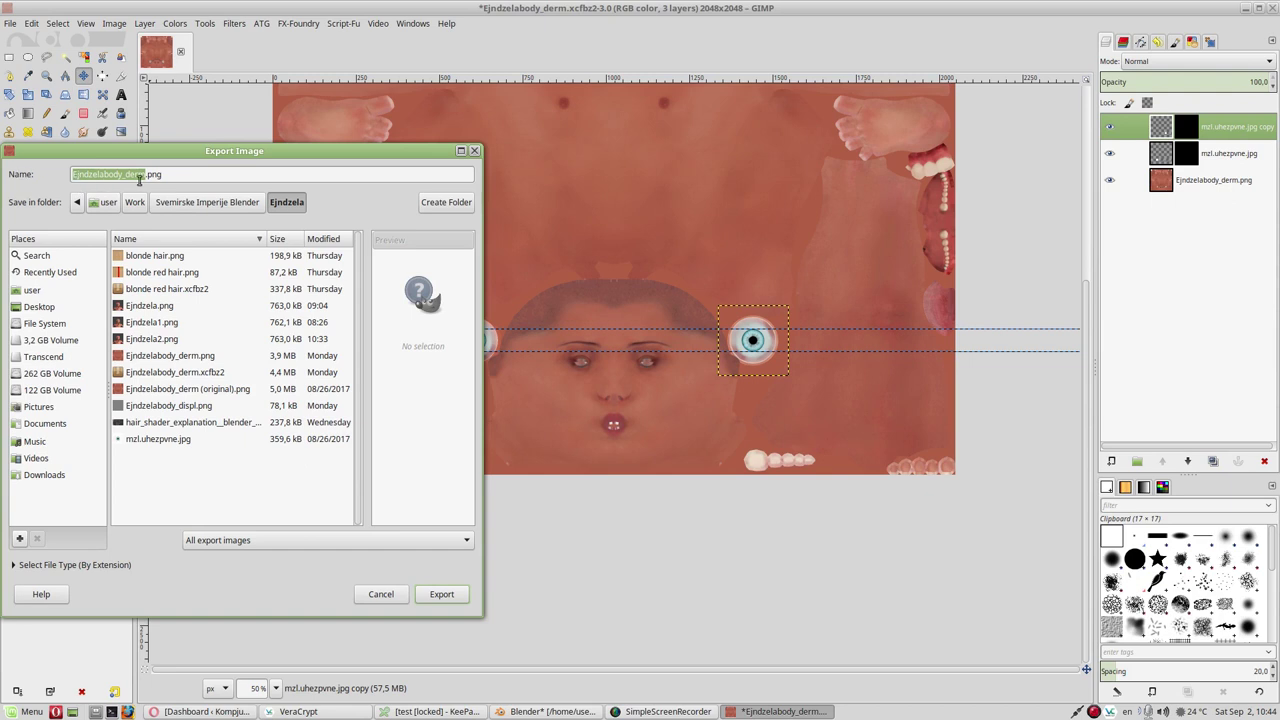
click(397, 594)
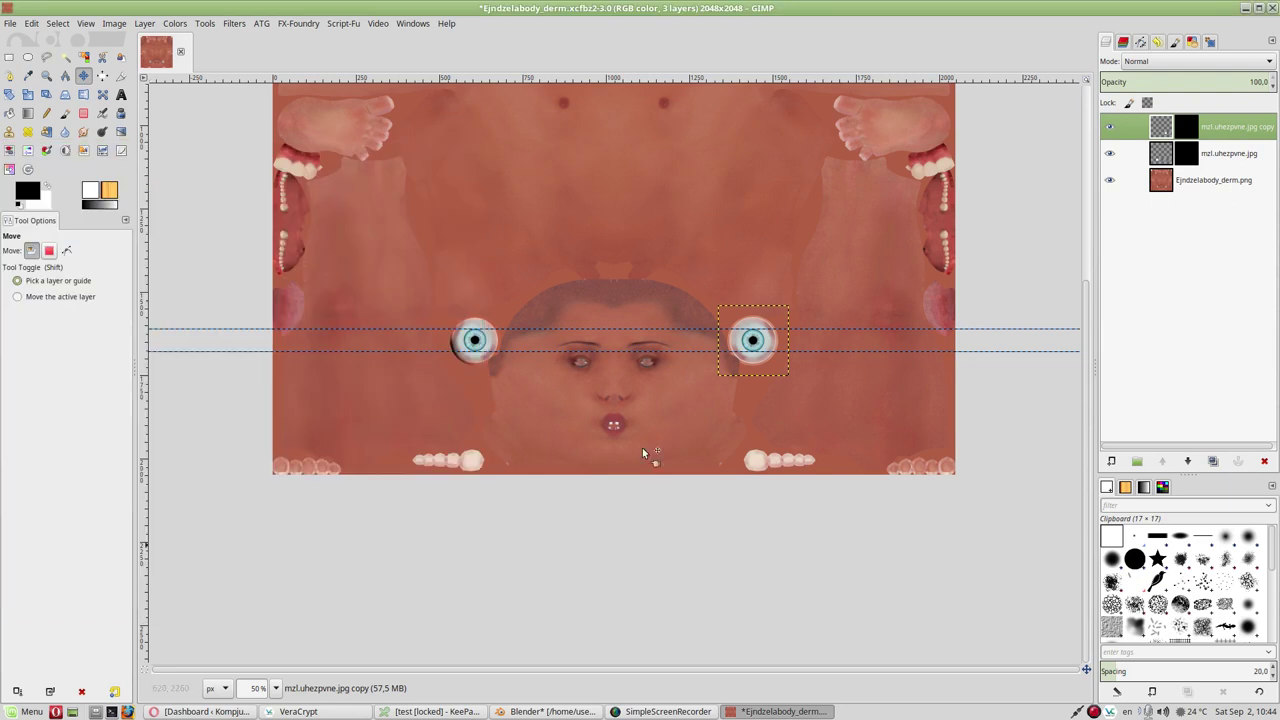
click(181, 51)
Step: Discard GIMP changes, return to Blender, and show the MBlab_human_eyes Human_mblab_eye_diffuse texture settings
click(582, 421)
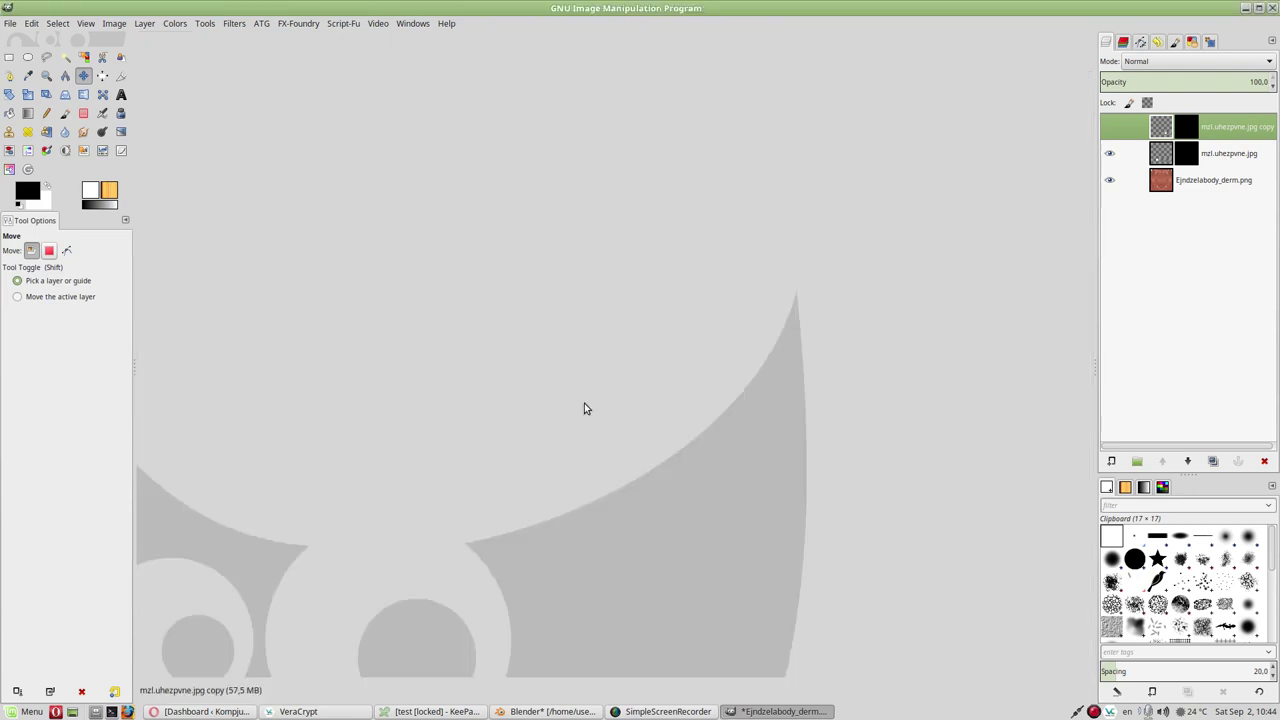
click(545, 711)
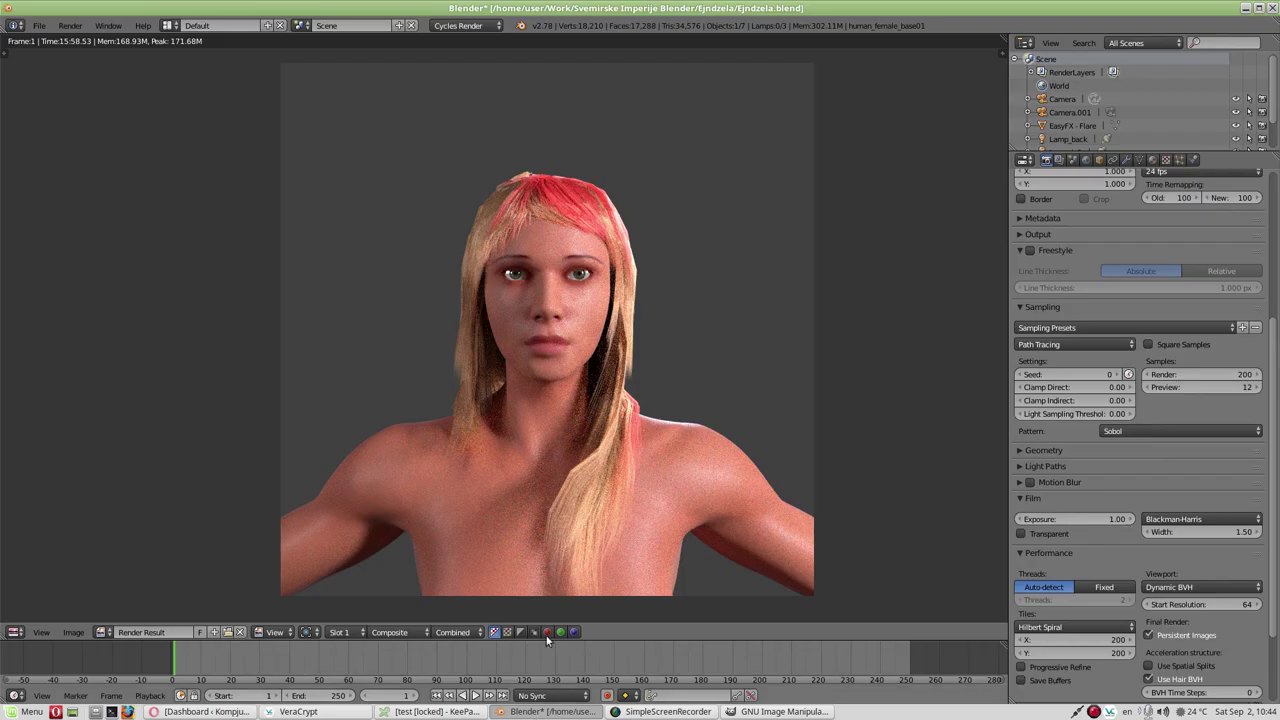
key(Escape)
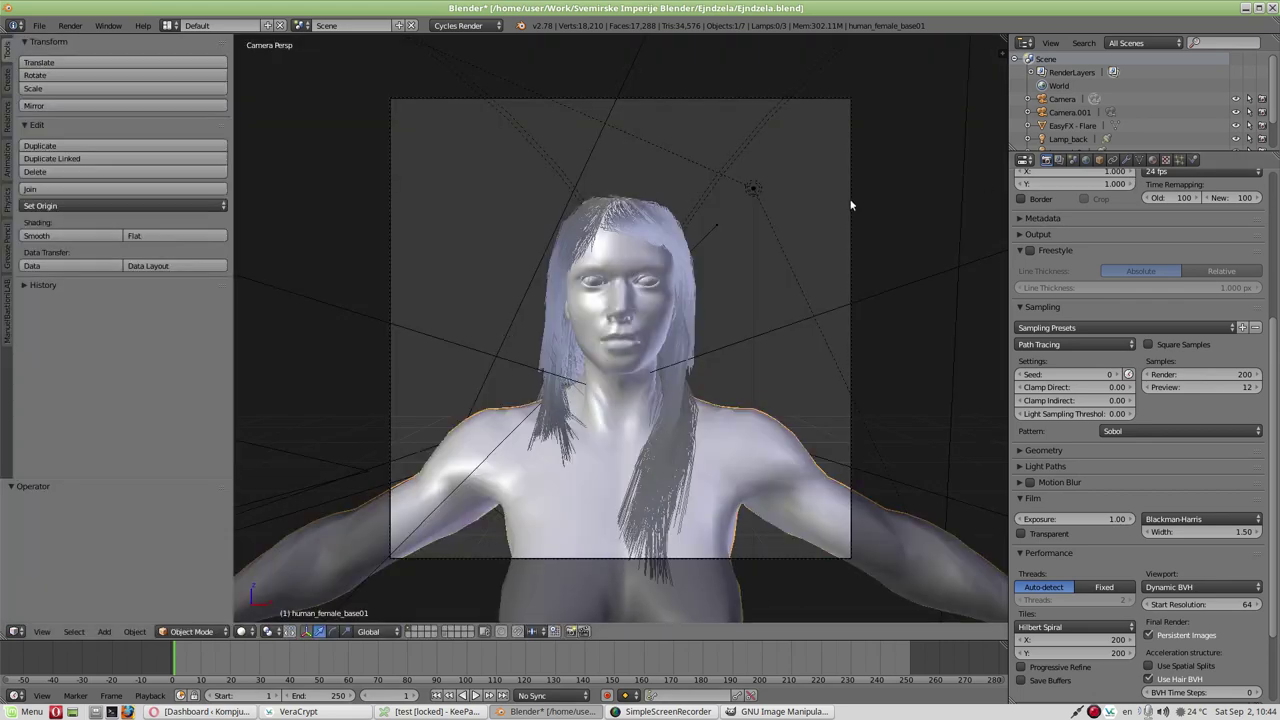
click(1152, 161)
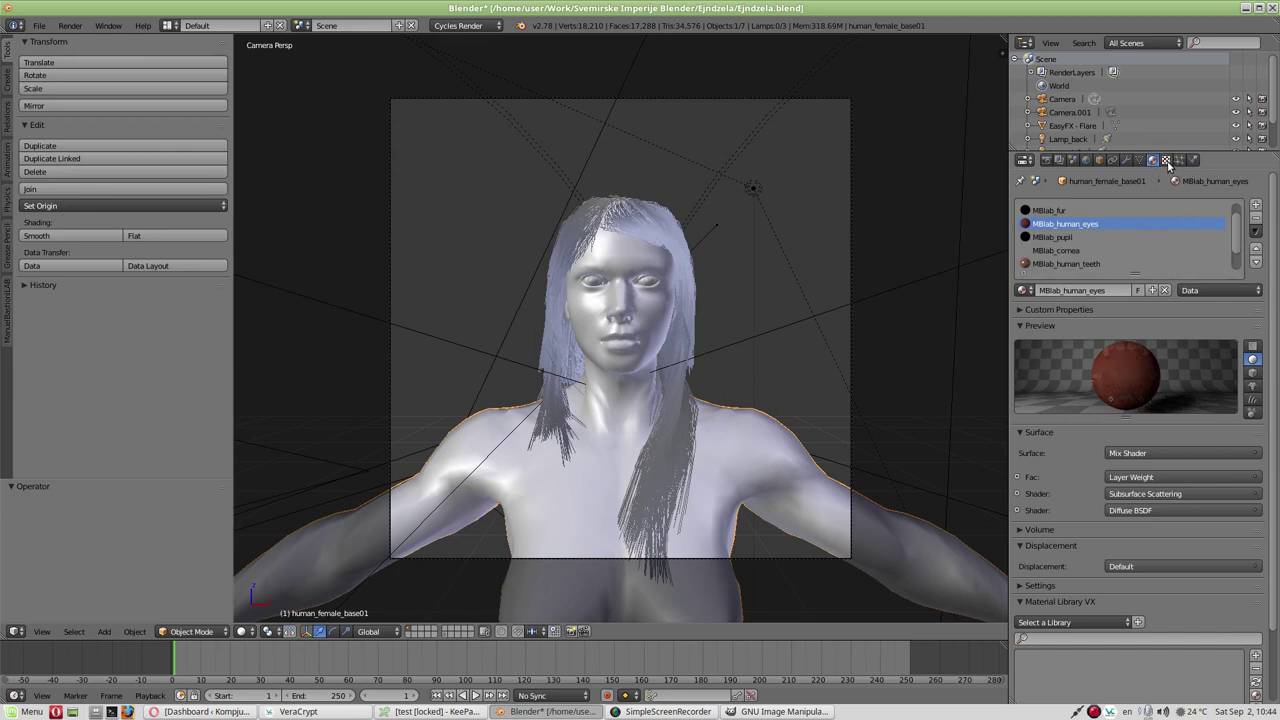
click(1167, 162)
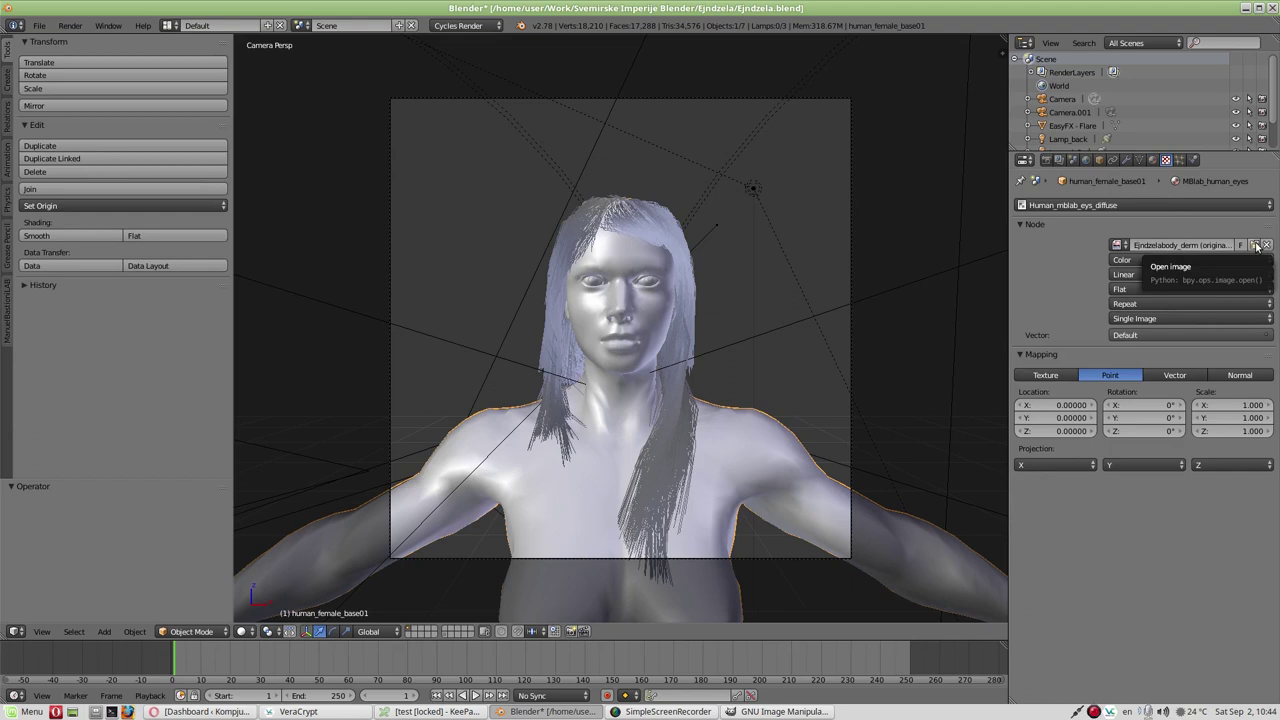
Step: Load Ejndzelabody_derm.png as the eye texture's image
click(1256, 246)
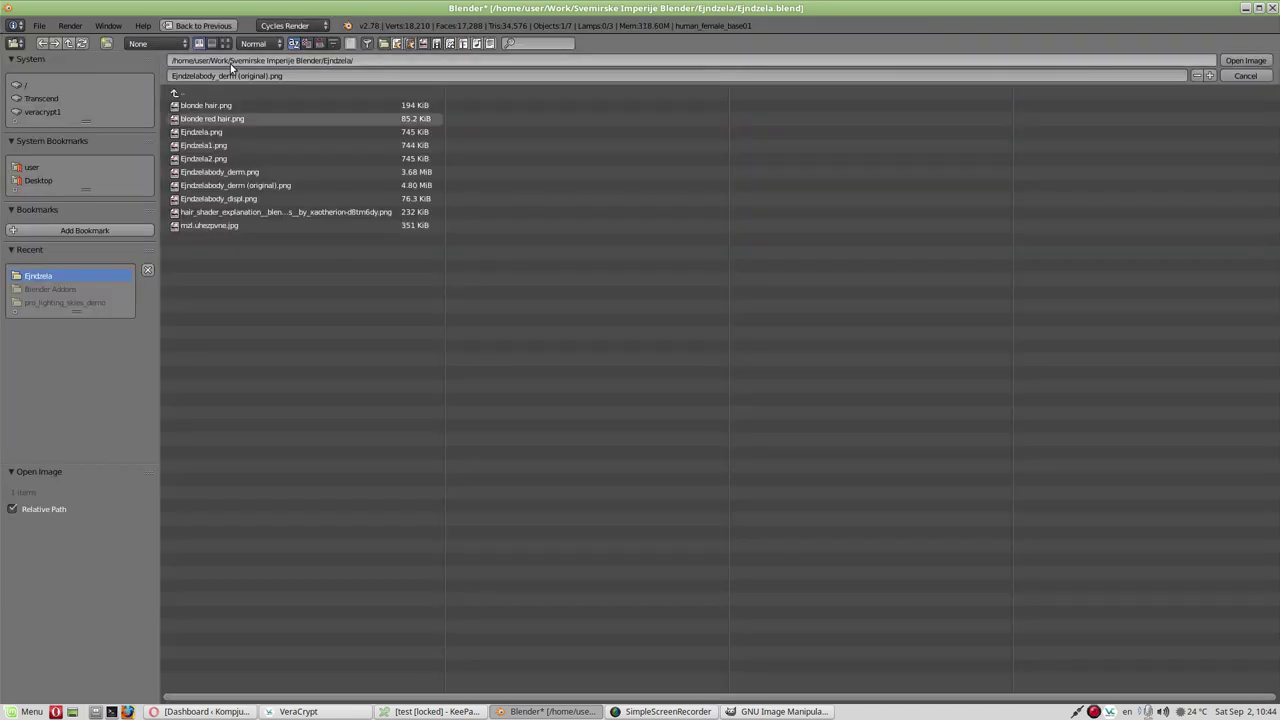
click(240, 177)
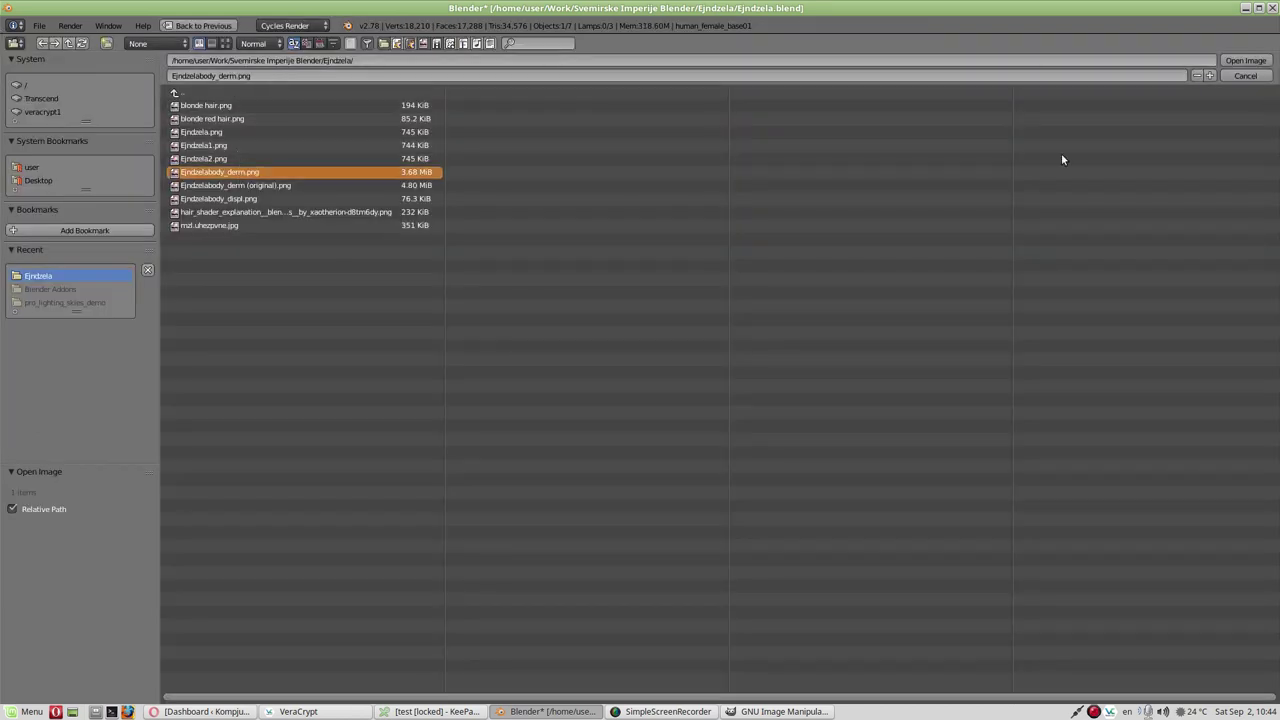
click(1245, 60)
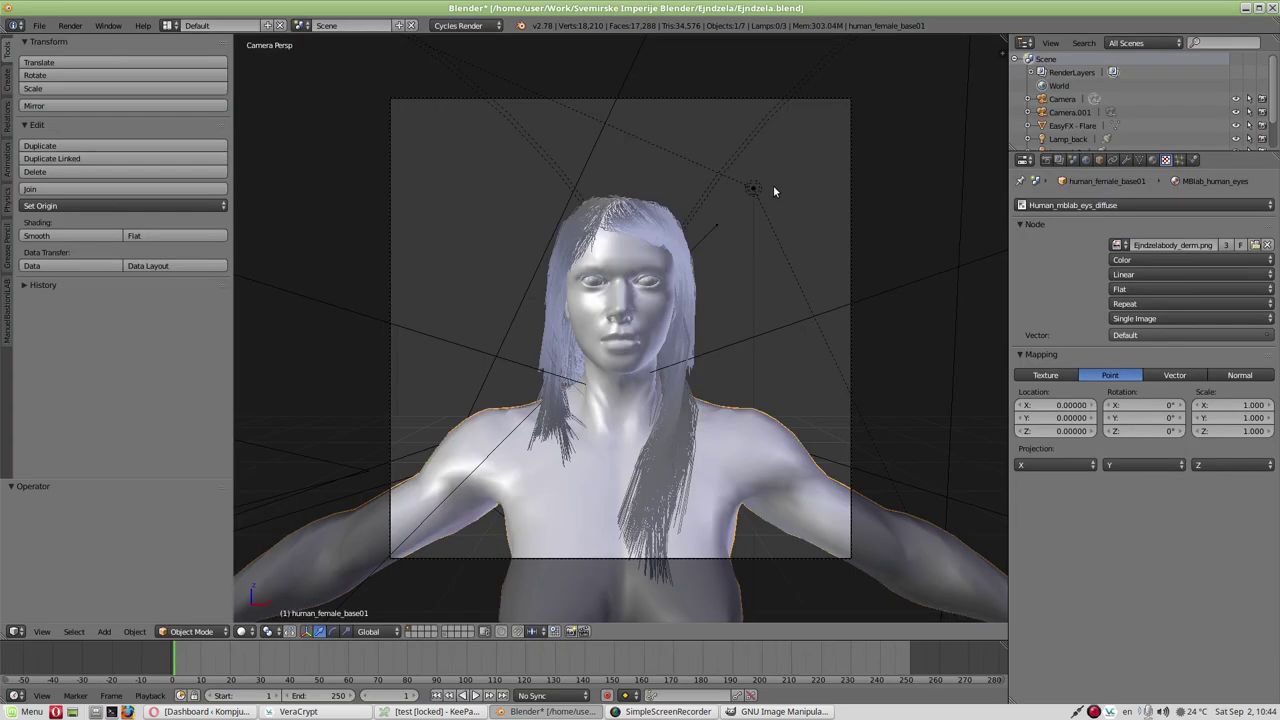
Step: Set render samples to 20 and start a test render with F12
click(1046, 160)
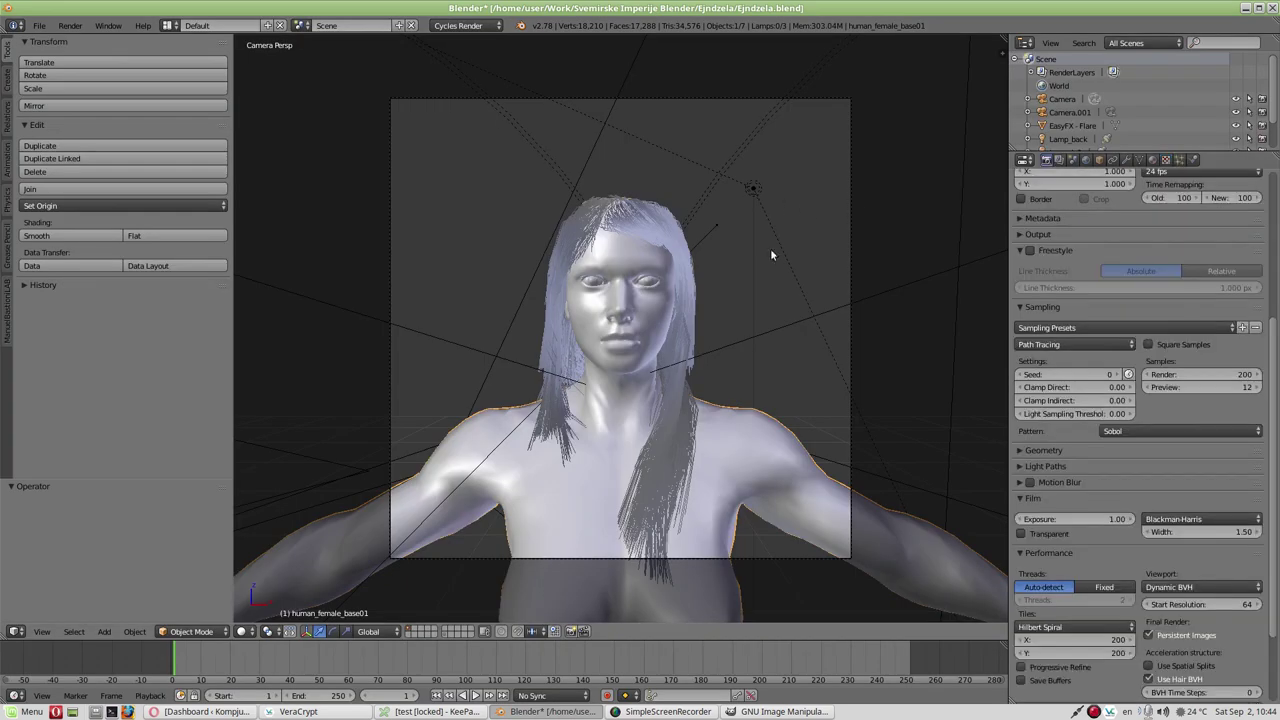
click(1171, 375)
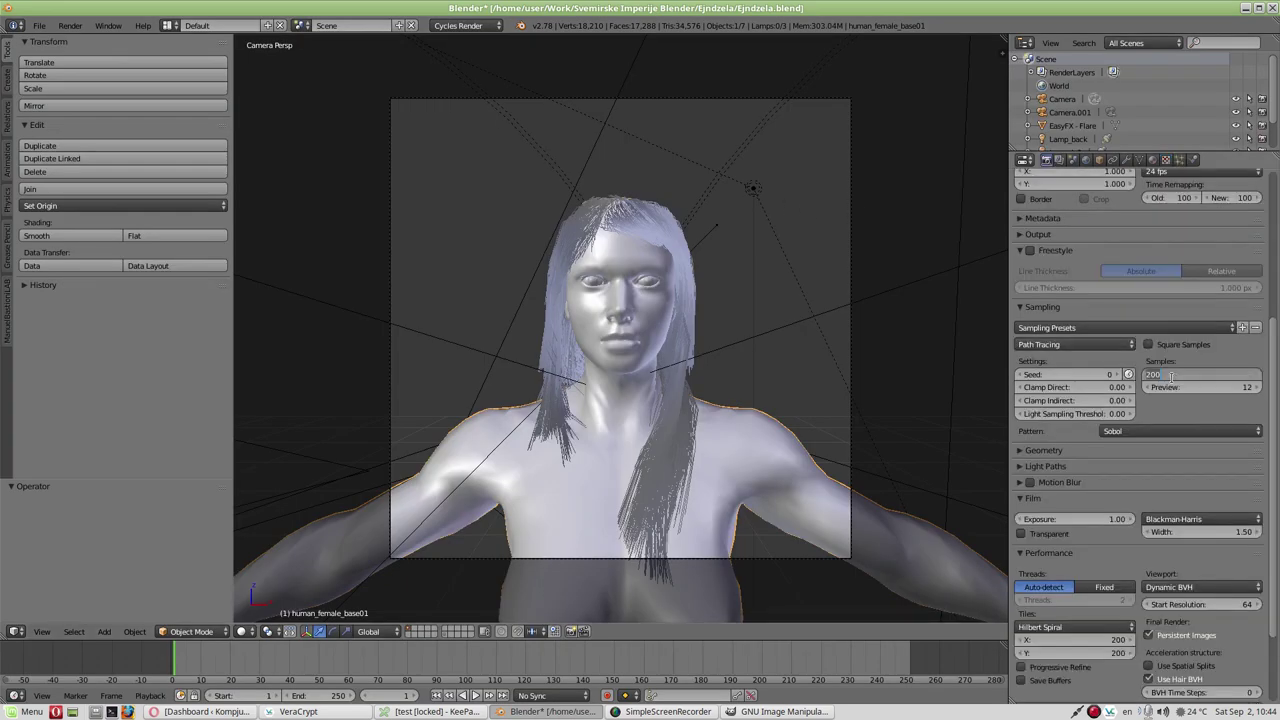
text(20)
key(Return)
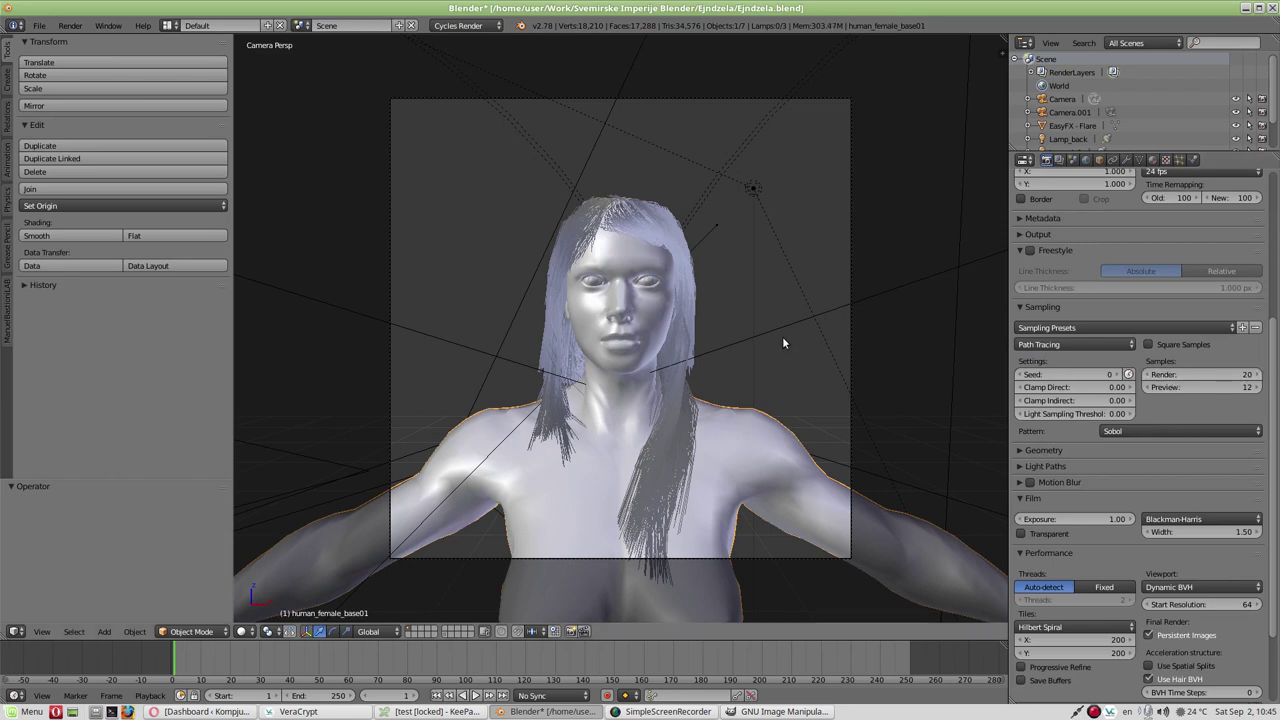
key(F12)
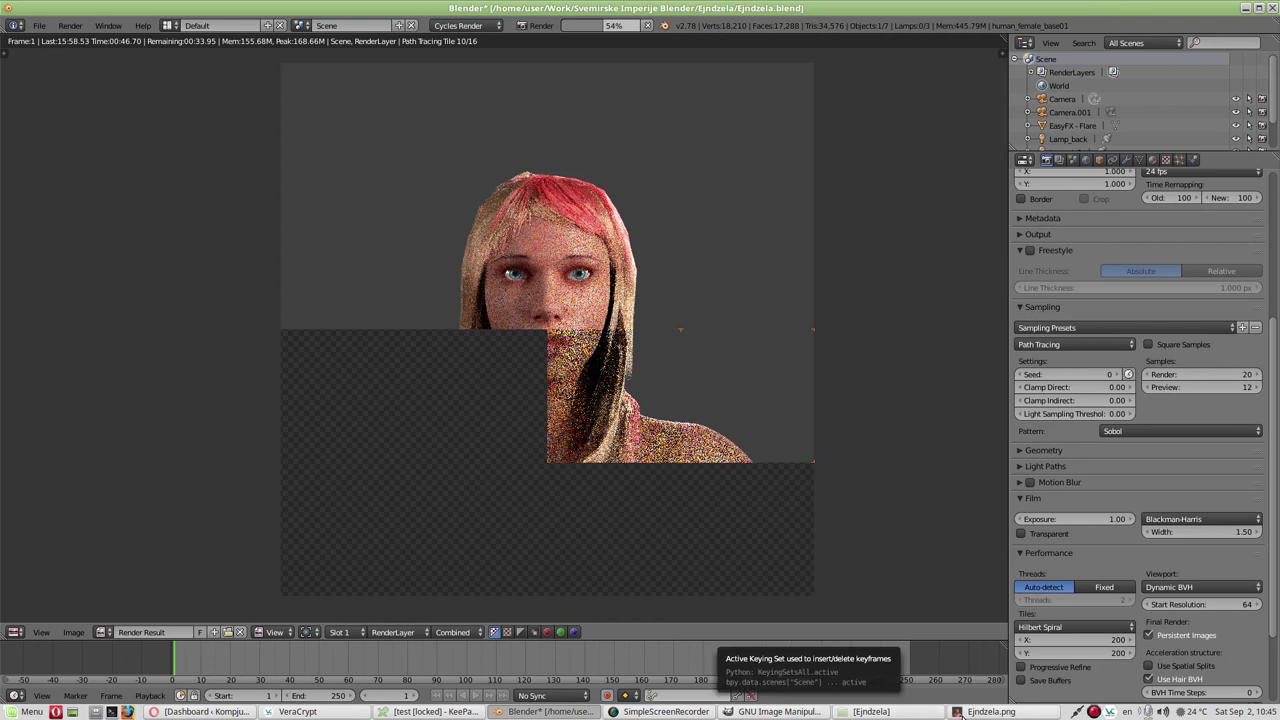
Step: Zoom into the earlier render Ejndzela.png in Xviewer to inspect it up close
scroll(894, 299, up, 1)
scroll(896, 307, up, 1)
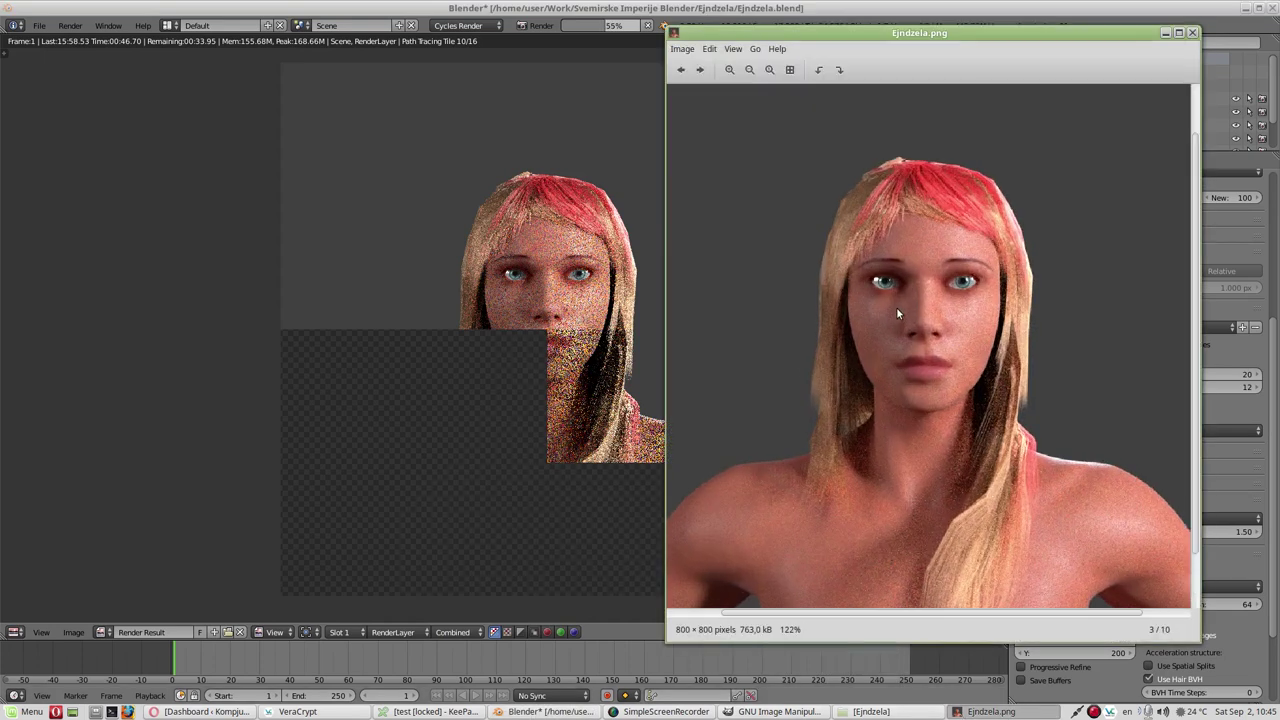
scroll(896, 307, up, 2)
scroll(896, 314, up, 1)
scroll(897, 314, down, 1)
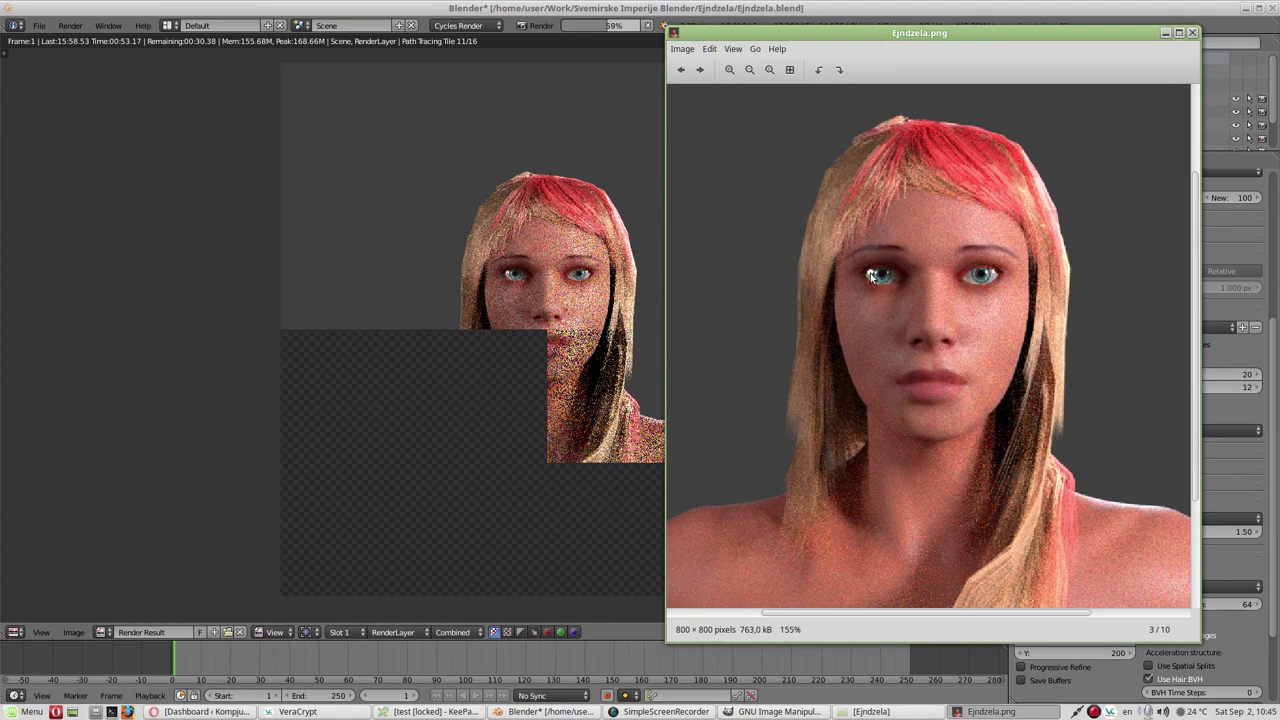
scroll(872, 276, up, 2)
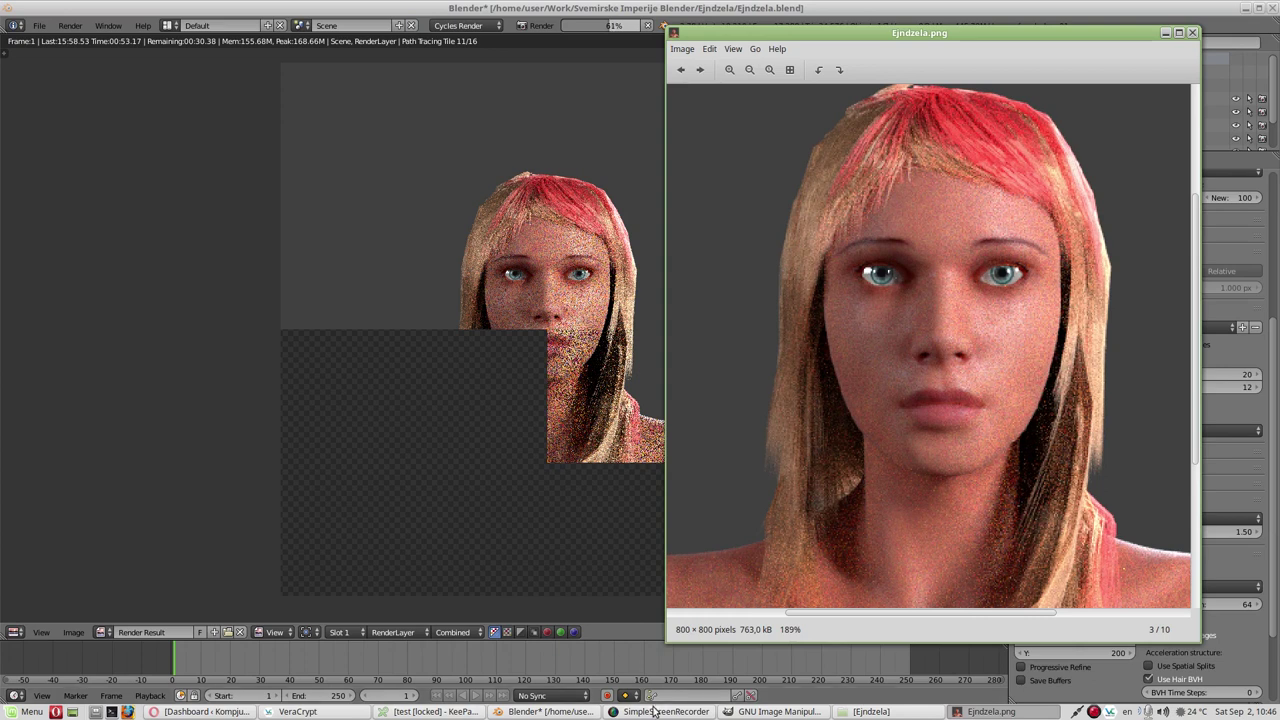
Step: Open and zoom into Ejndzela2.png, then close both viewers and the Ejndzela folder
click(868, 711)
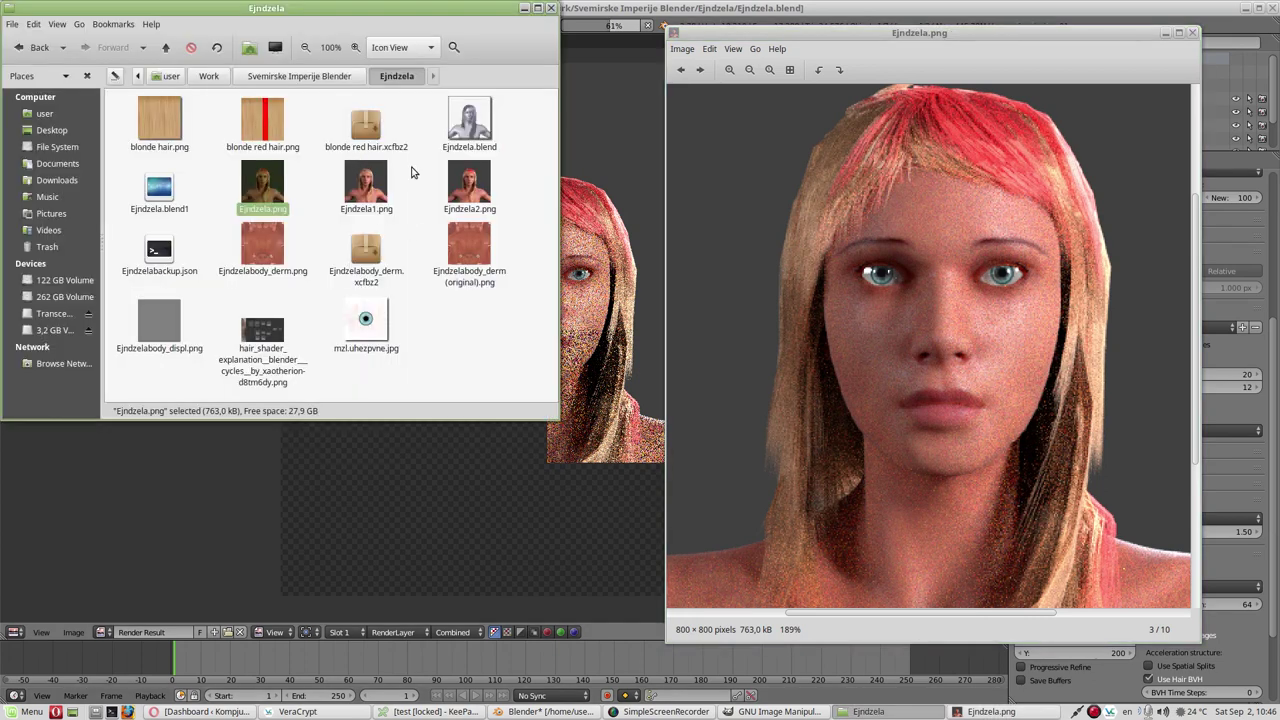
click(469, 183)
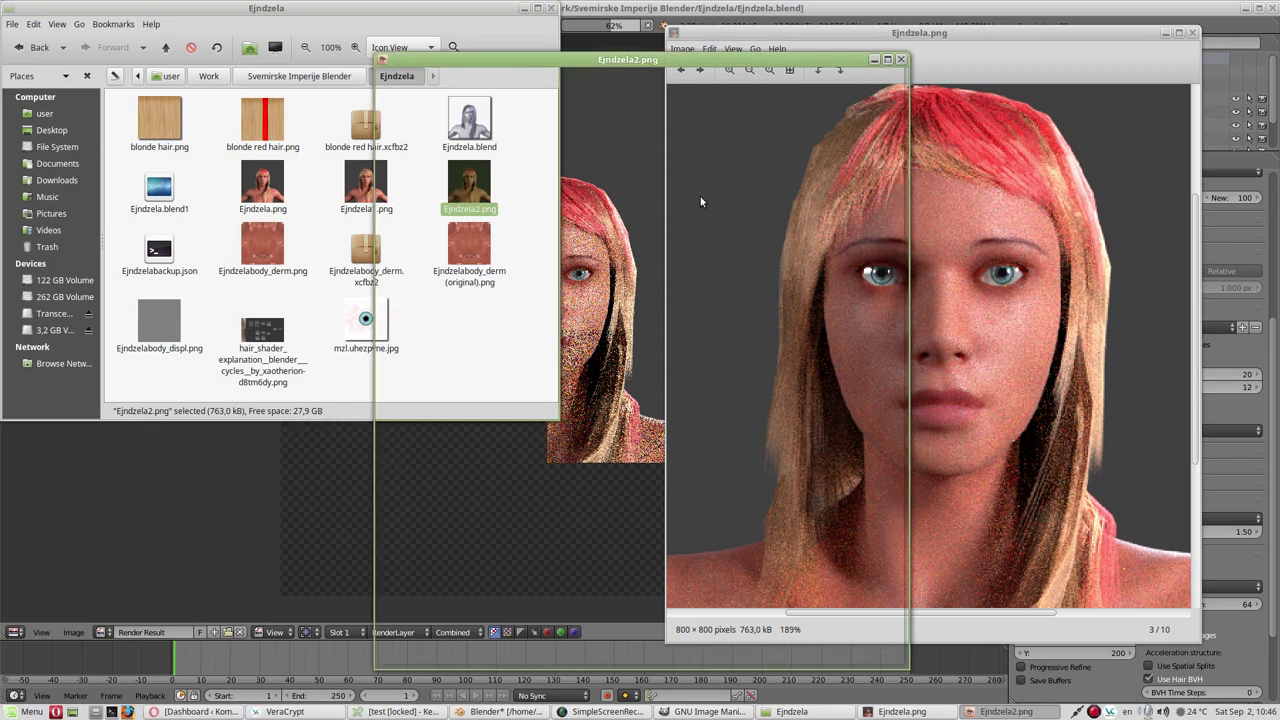
scroll(650, 350, up, 2)
scroll(651, 326, up, 2)
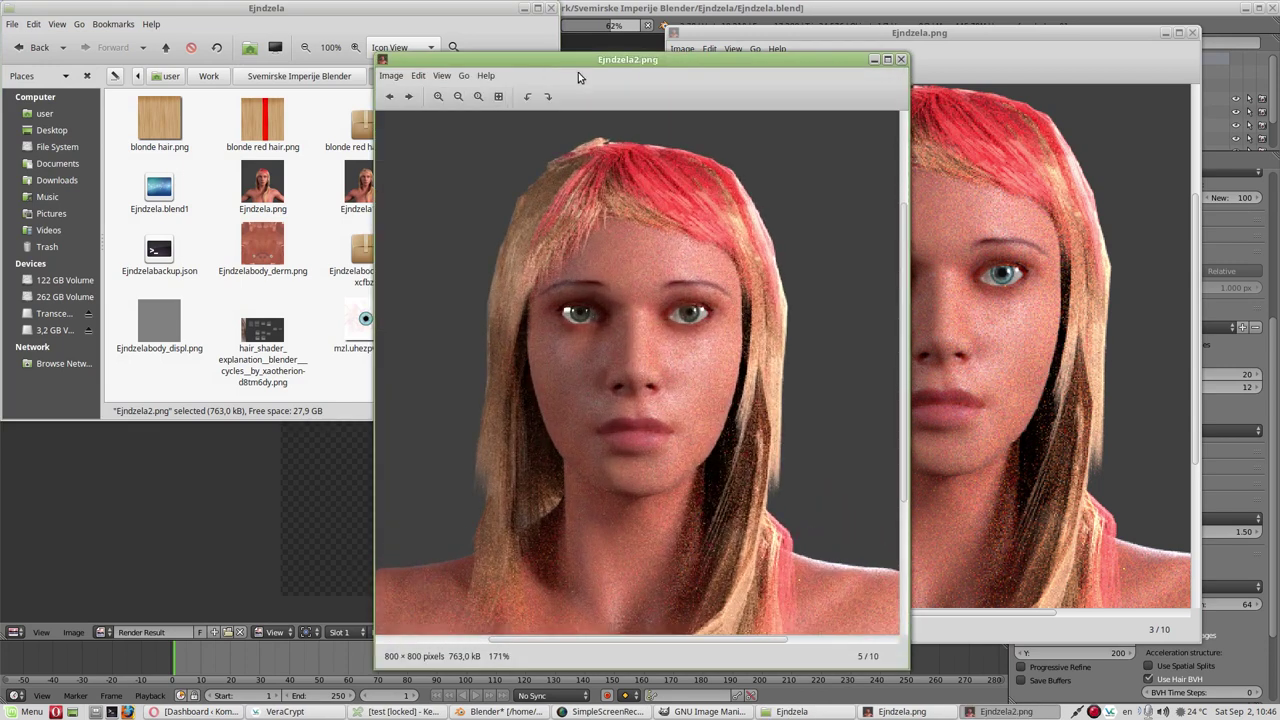
click(901, 59)
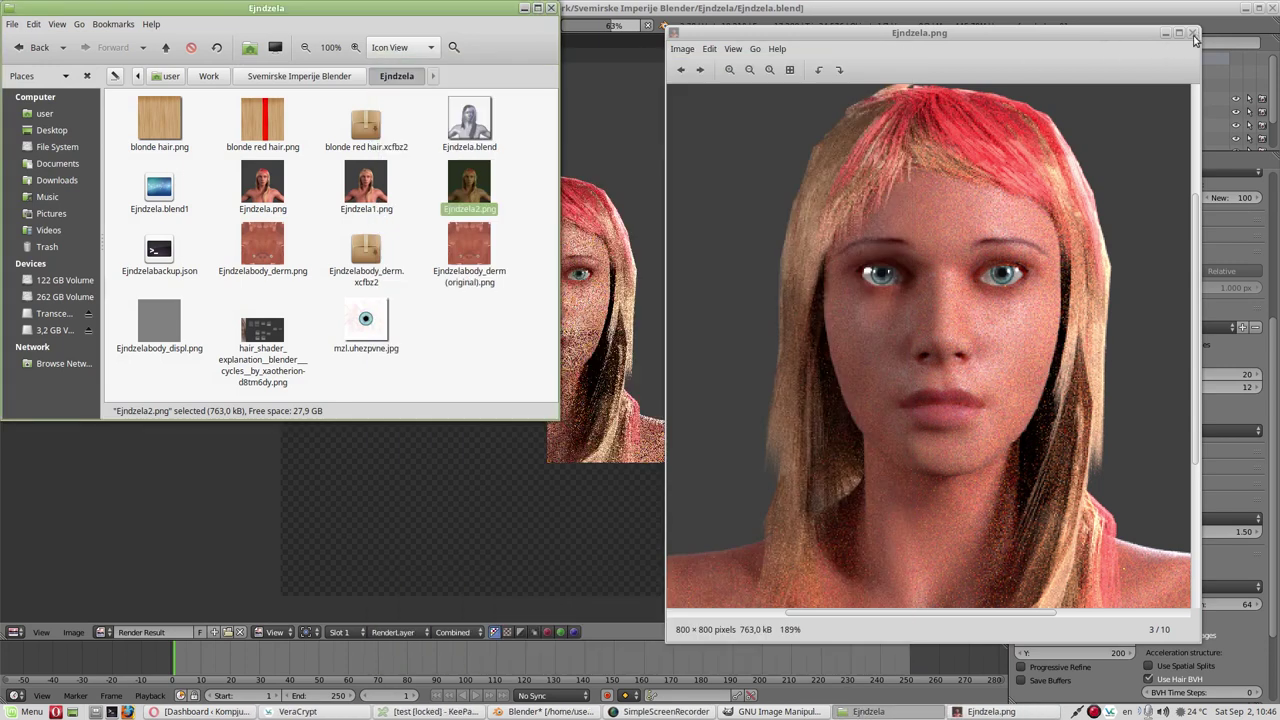
click(1193, 34)
key(ctrl+w)
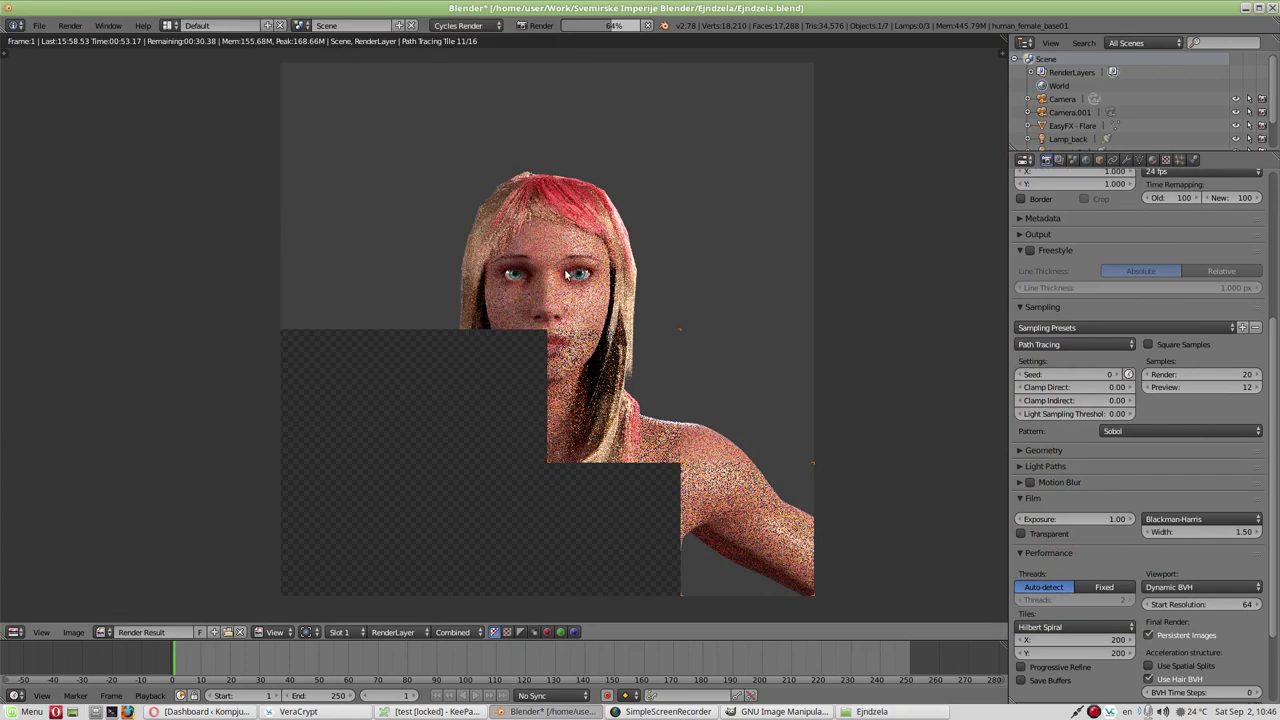
Step: Zoom in and out on the noisy 20-sample face render, then bring the Ejndzela folder forward
scroll(566, 273, up, 2)
scroll(483, 247, up, 4)
scroll(600, 200, up, 4)
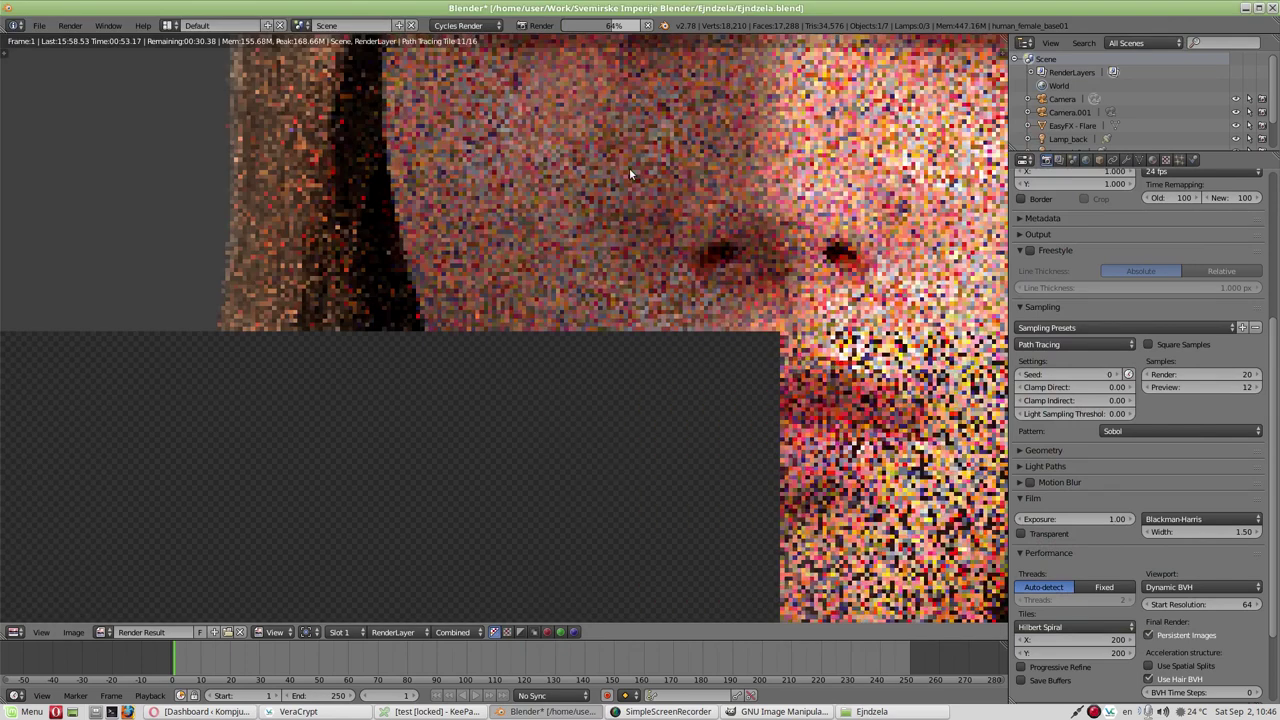
scroll(629, 173, down, 10)
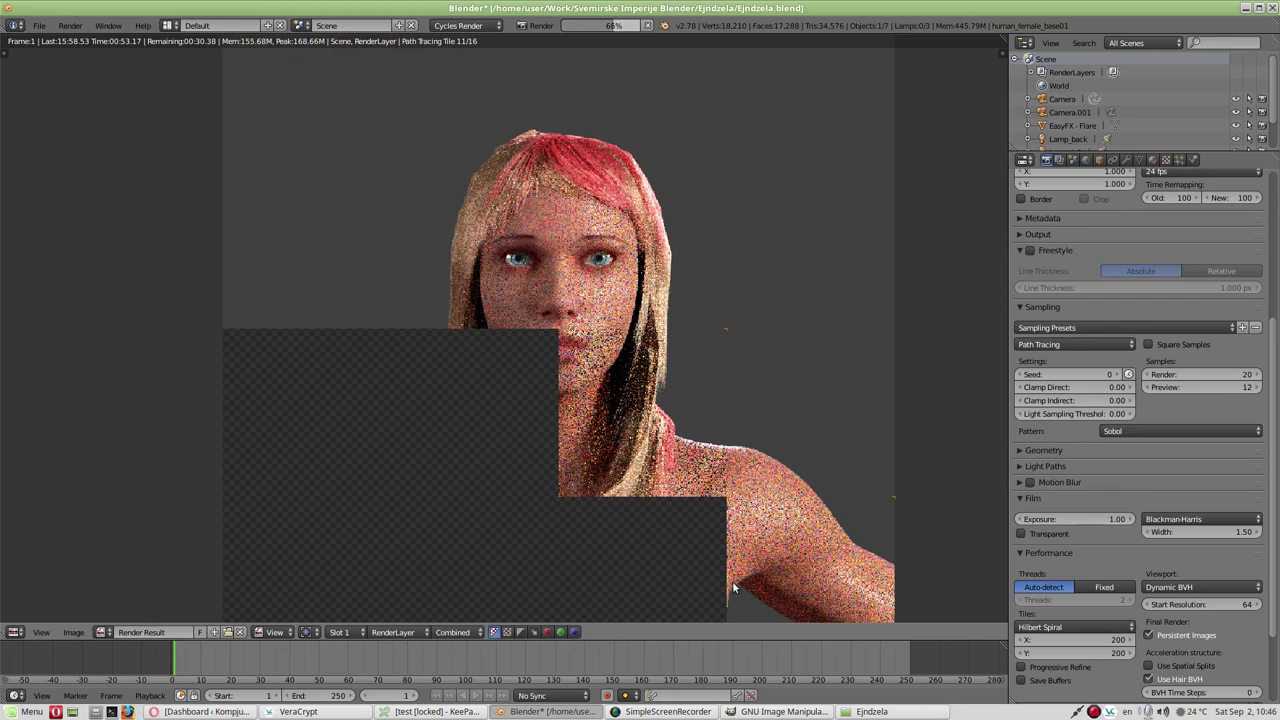
click(888, 712)
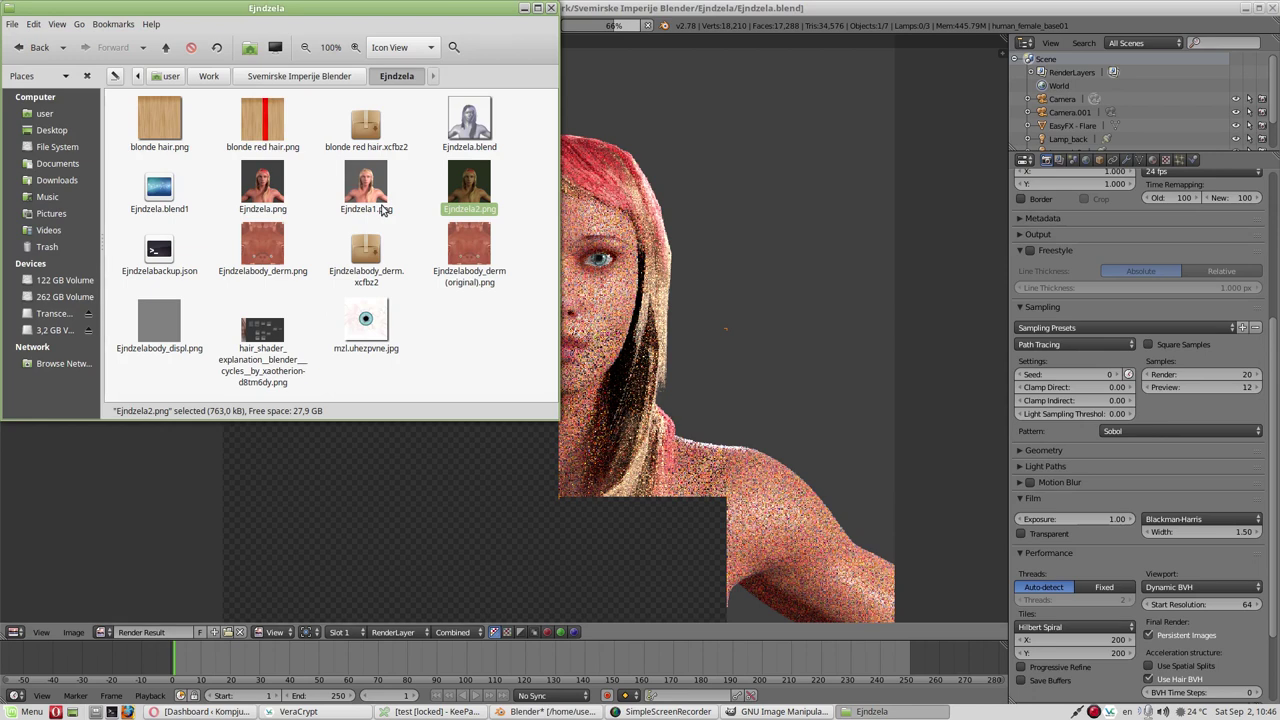
Step: Open Ejndzelabody_derm.png in Xviewer and zoom in on the eye areas
double_click(270, 233)
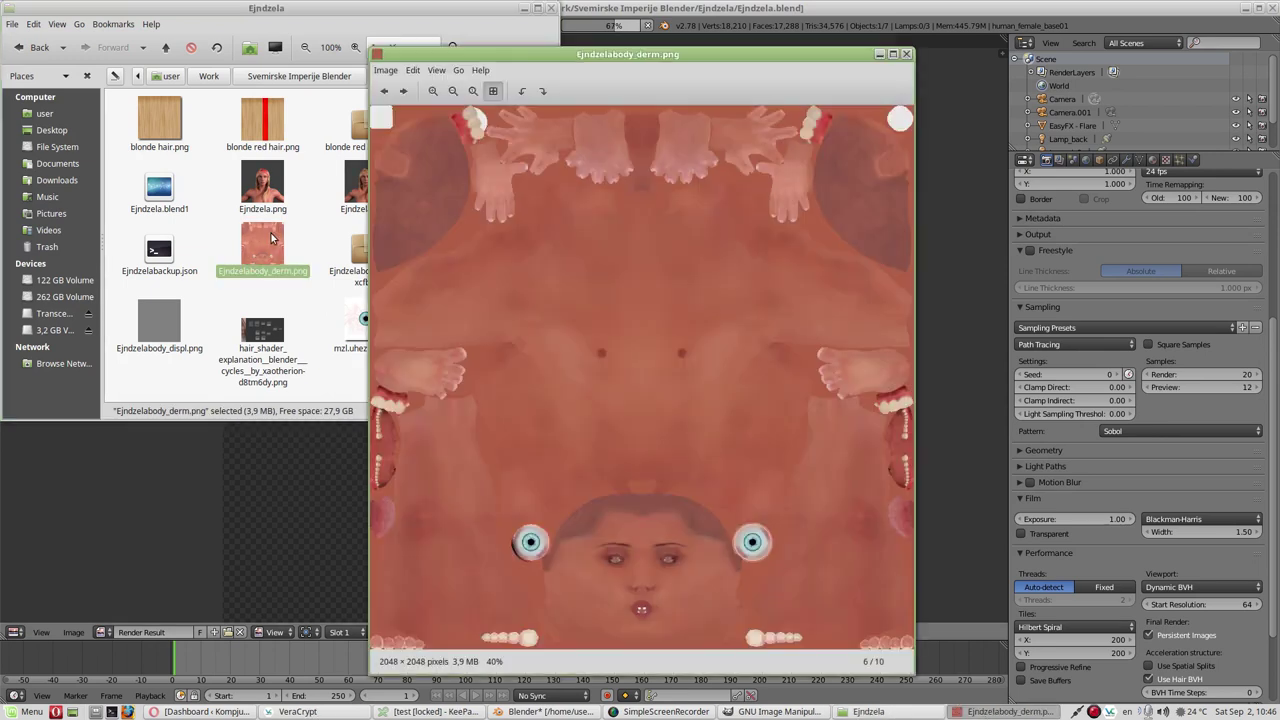
scroll(623, 565, up, 6)
scroll(619, 551, up, 6)
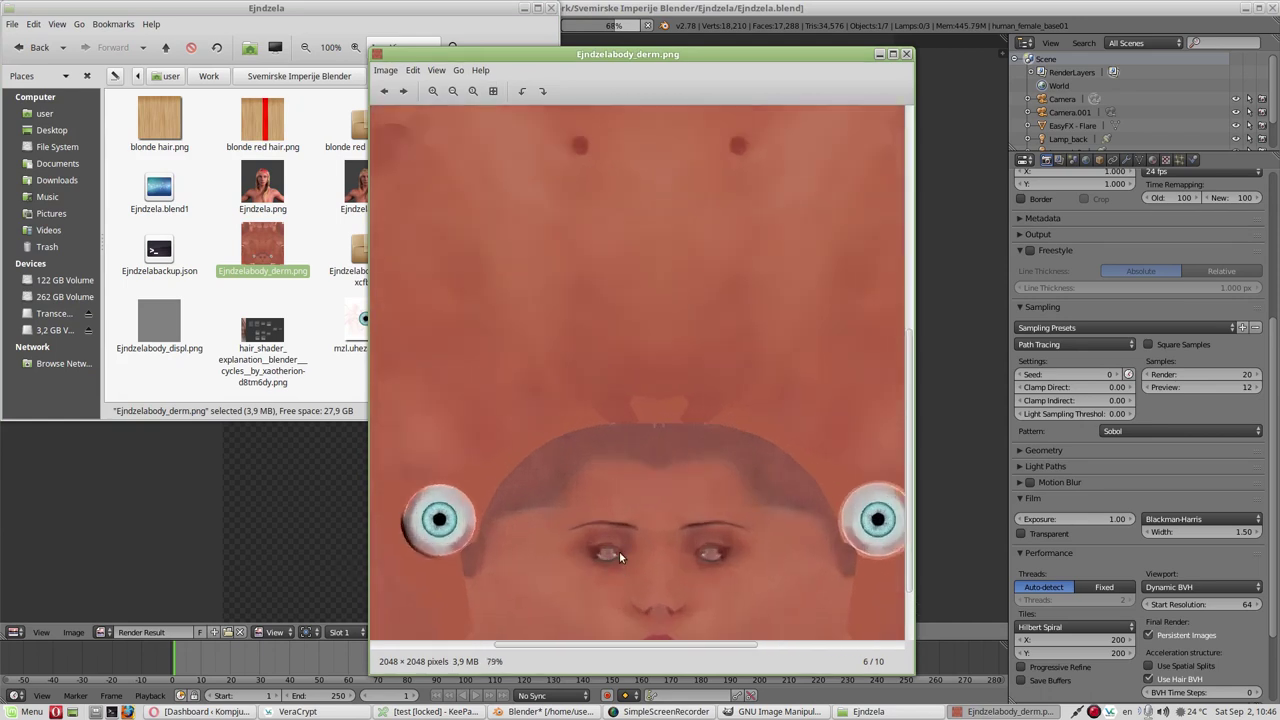
scroll(571, 518, up, 10)
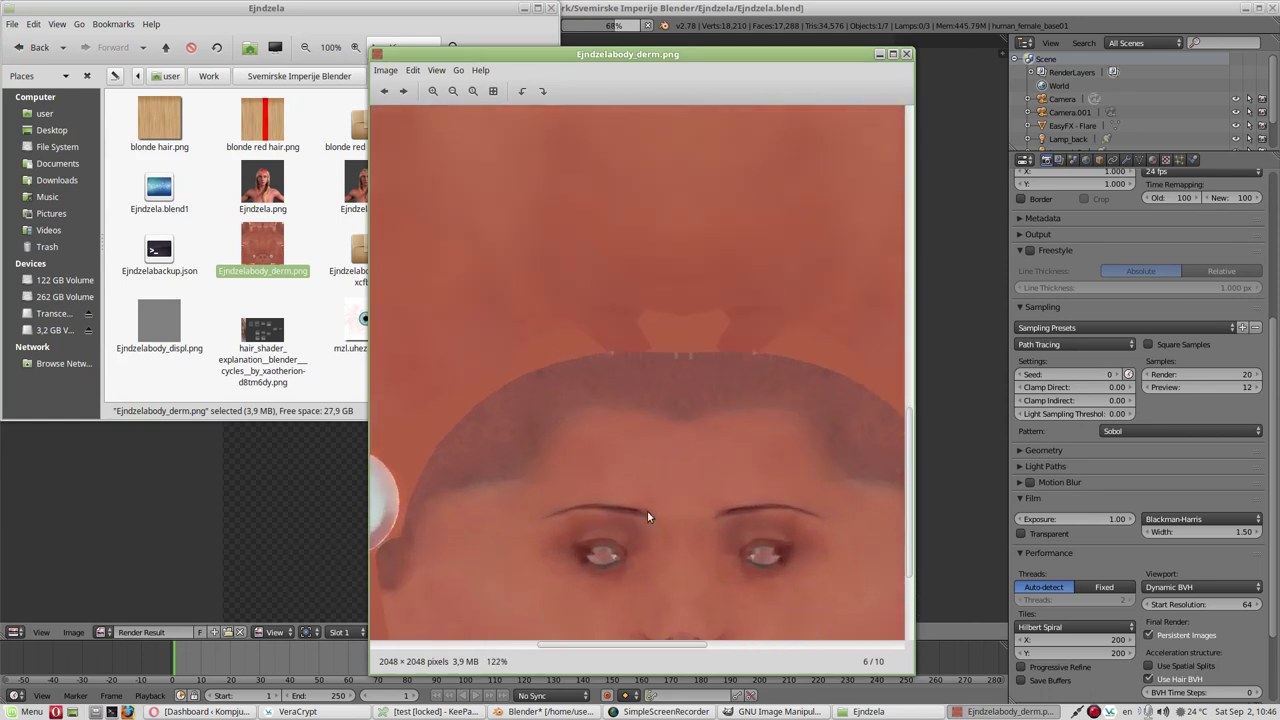
scroll(647, 516, up, 2)
scroll(647, 516, up, 1)
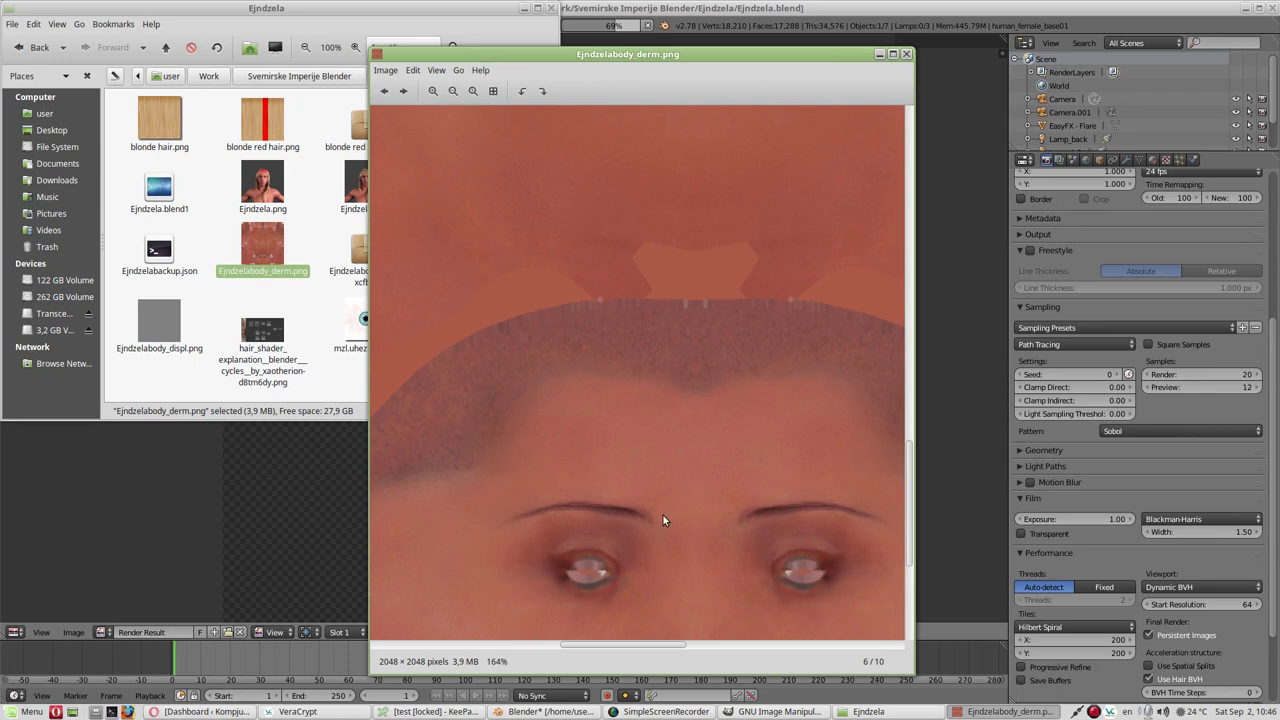
scroll(571, 522, up, 2)
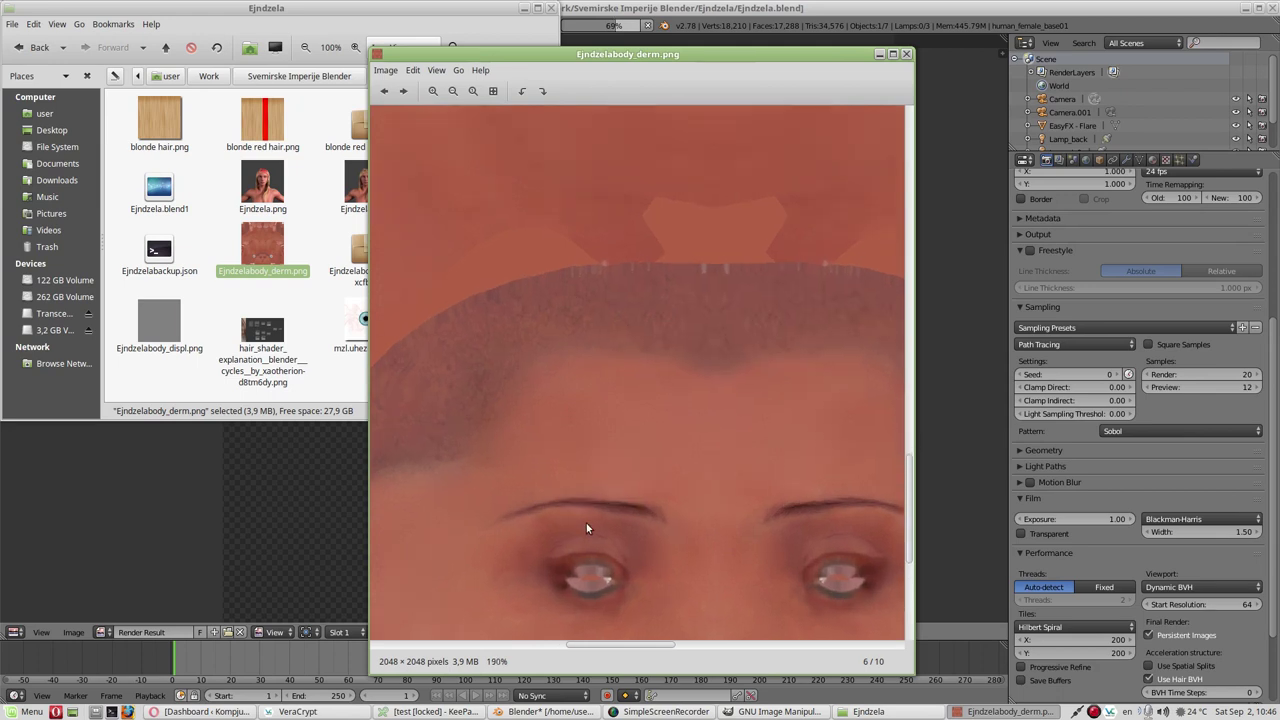
scroll(588, 523, up, 1)
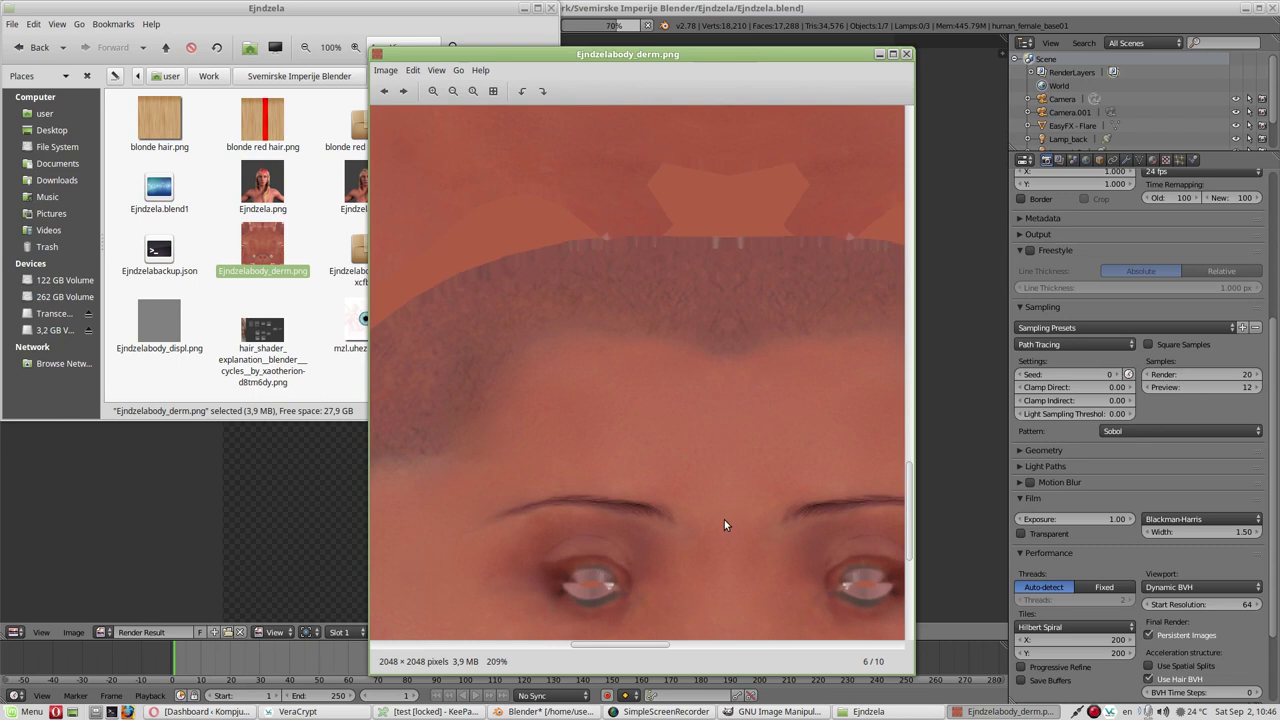
Step: Zoom out and pan across the texture, then close the viewer to return to the render
scroll(664, 430, down, 2)
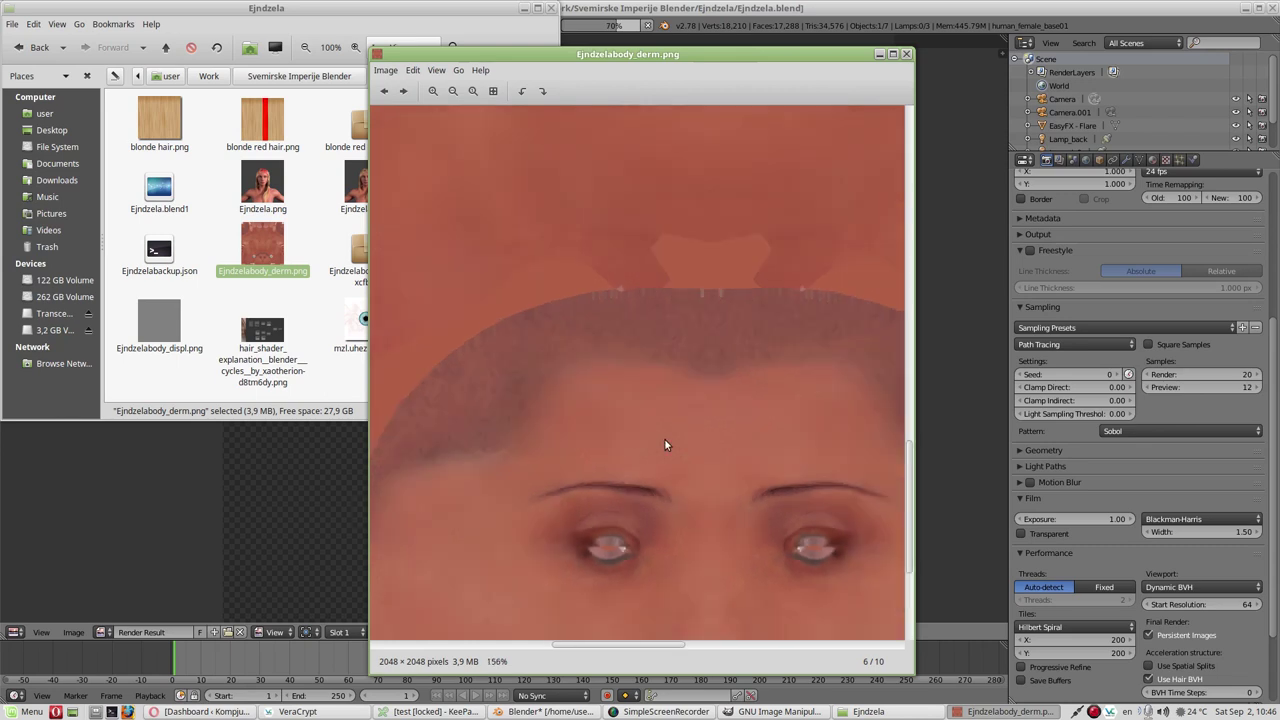
scroll(664, 438, down, 2)
scroll(670, 480, down, 2)
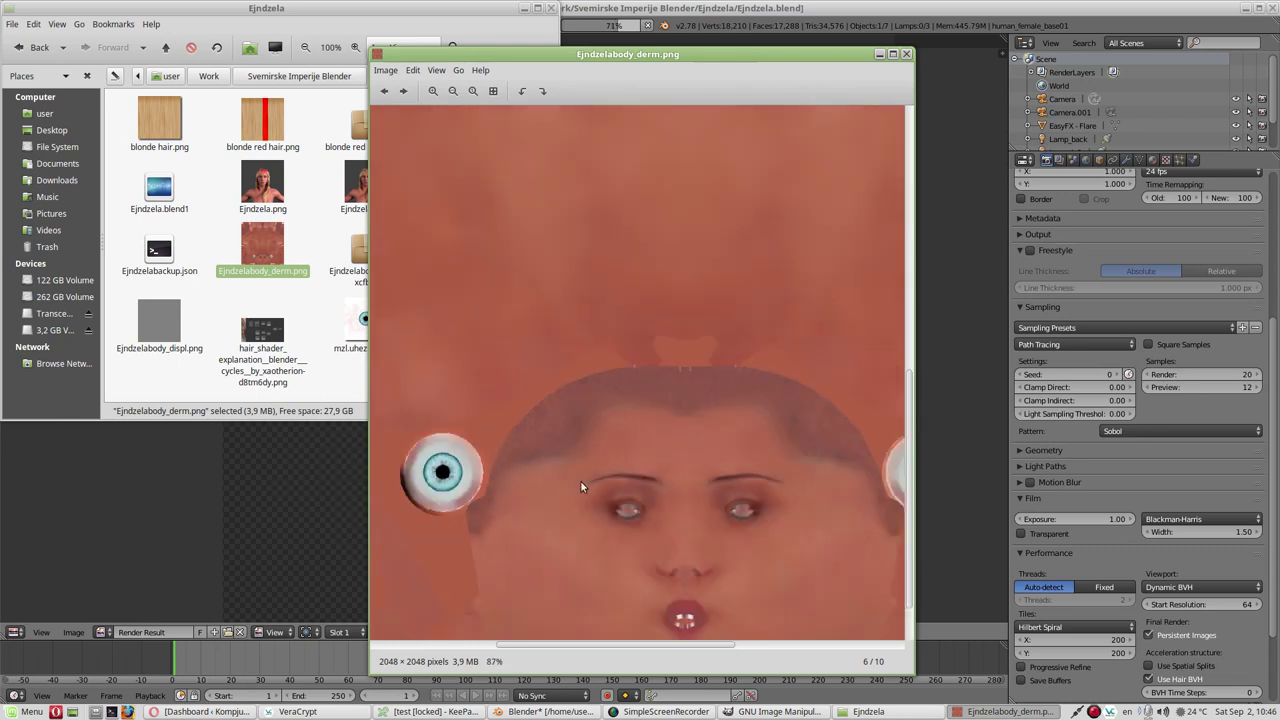
scroll(656, 478, up, 3)
scroll(677, 486, down, 1)
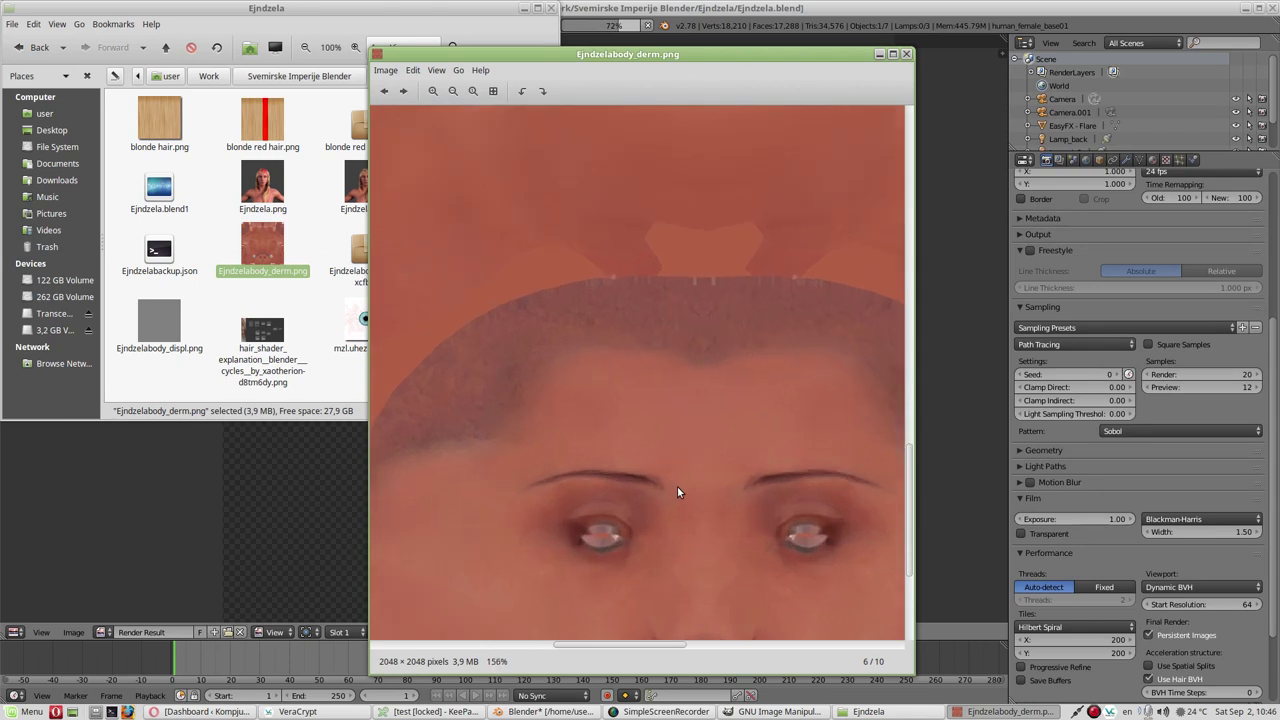
scroll(650, 481, down, 1)
scroll(650, 481, down, 1)
scroll(650, 481, down, 1)
scroll(650, 486, down, 1)
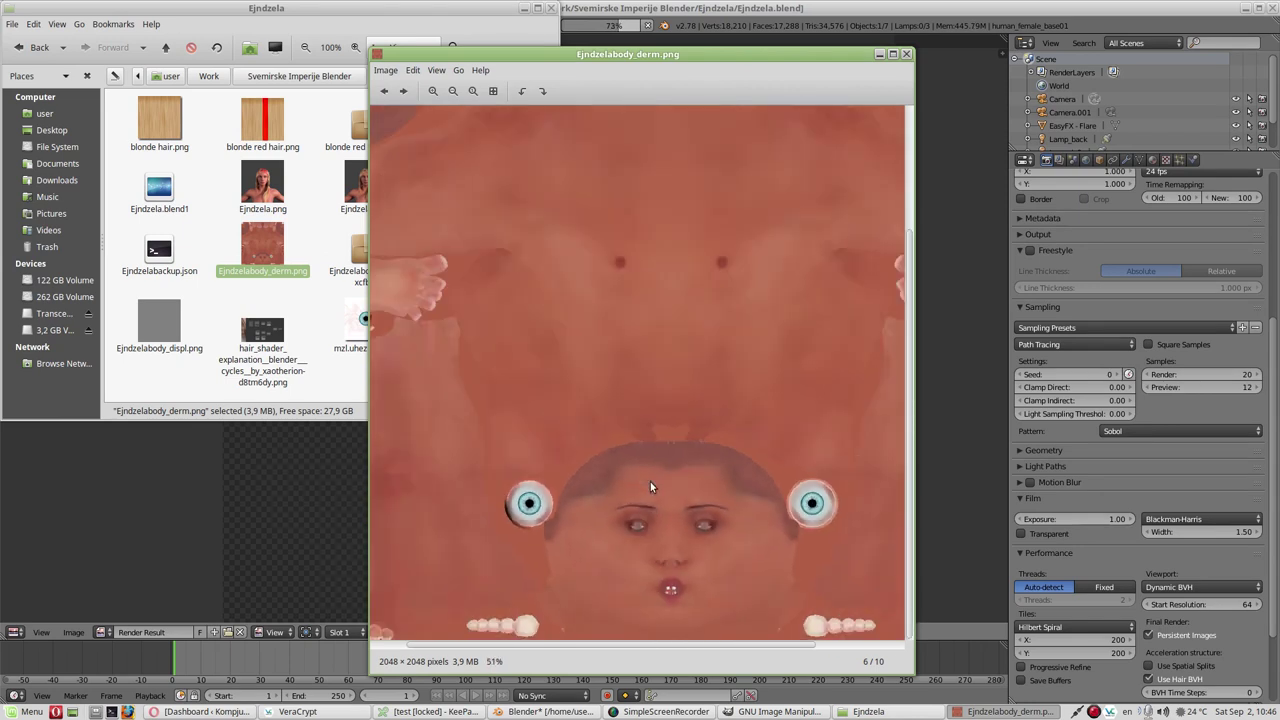
scroll(625, 318, up, 3)
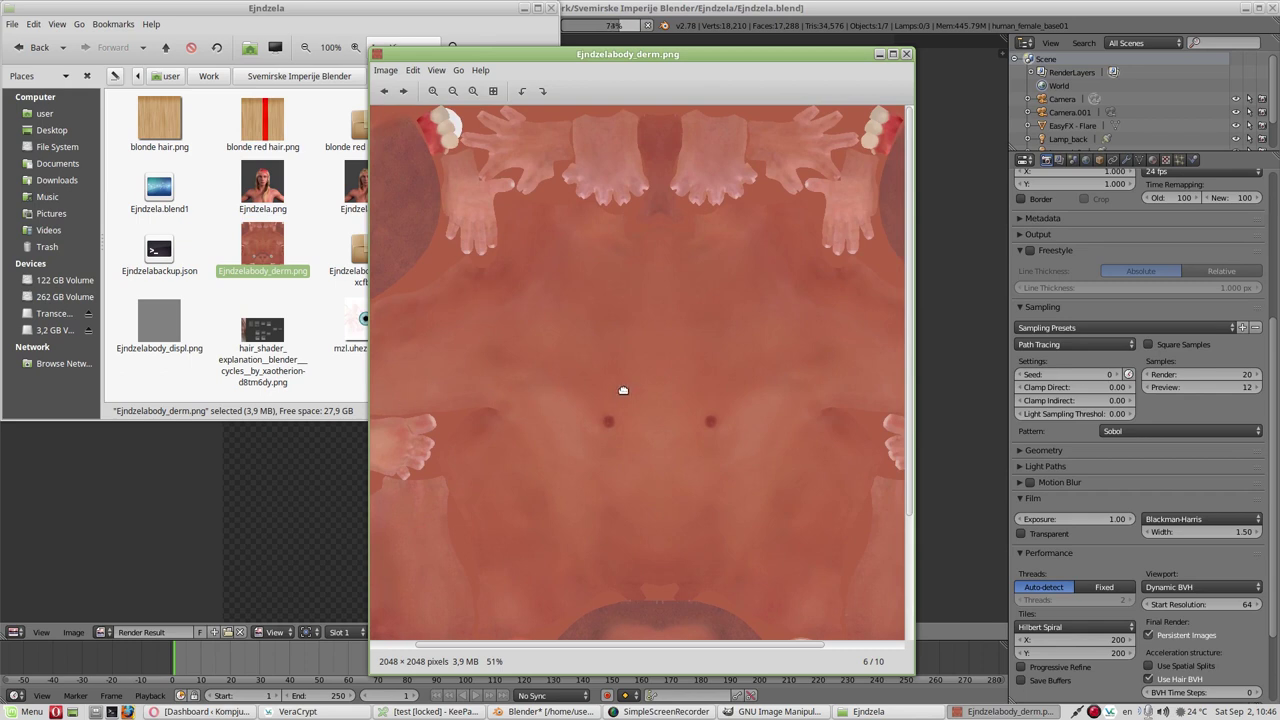
drag(622, 390, 330, 397)
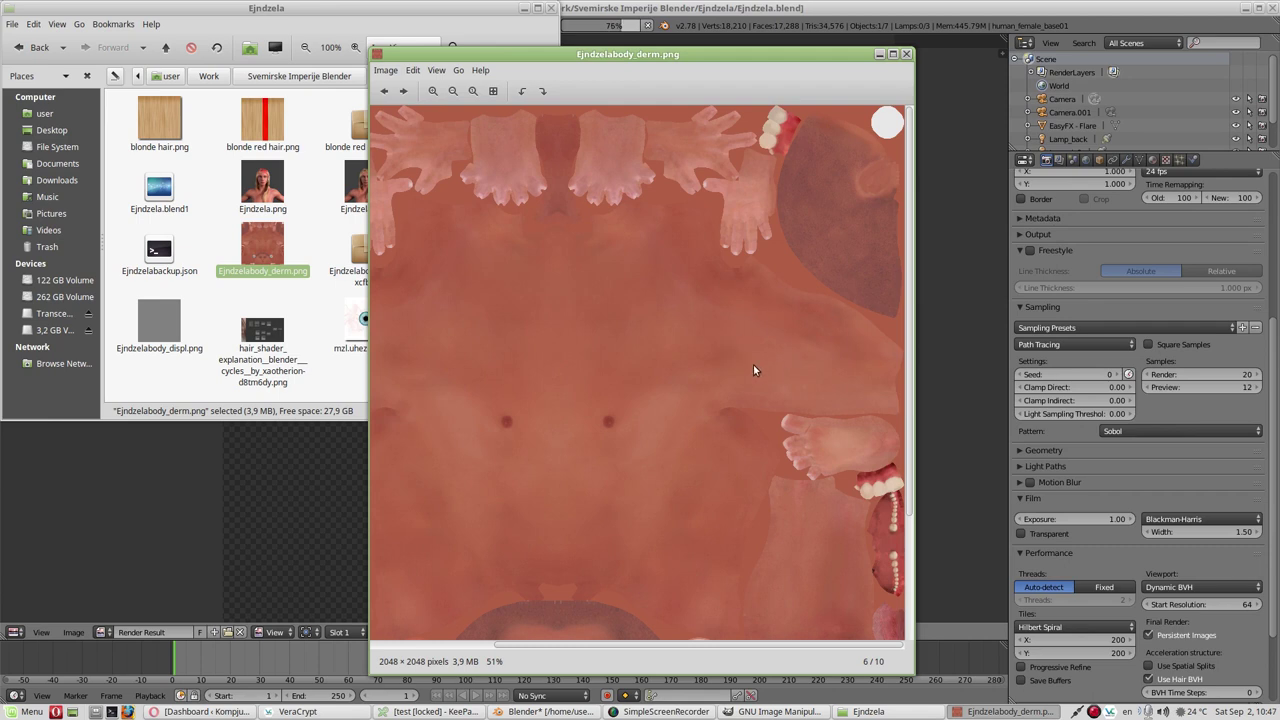
key(ctrl+w)
click(780, 412)
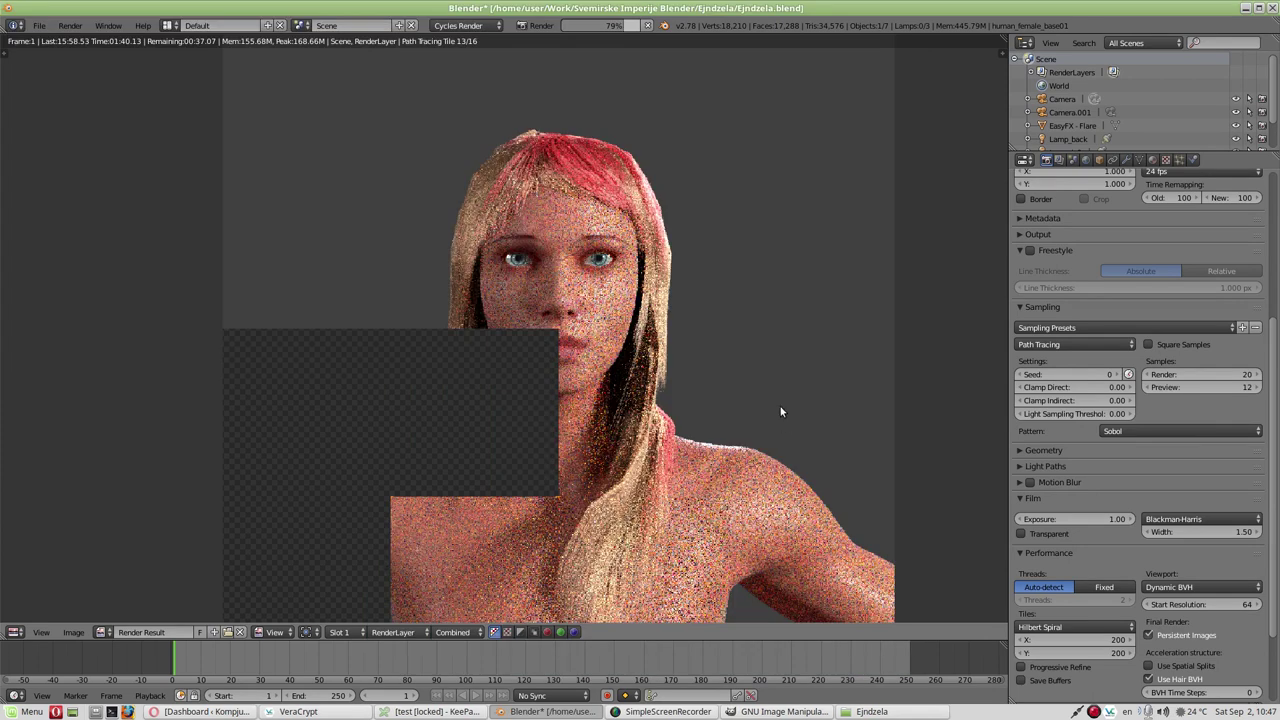